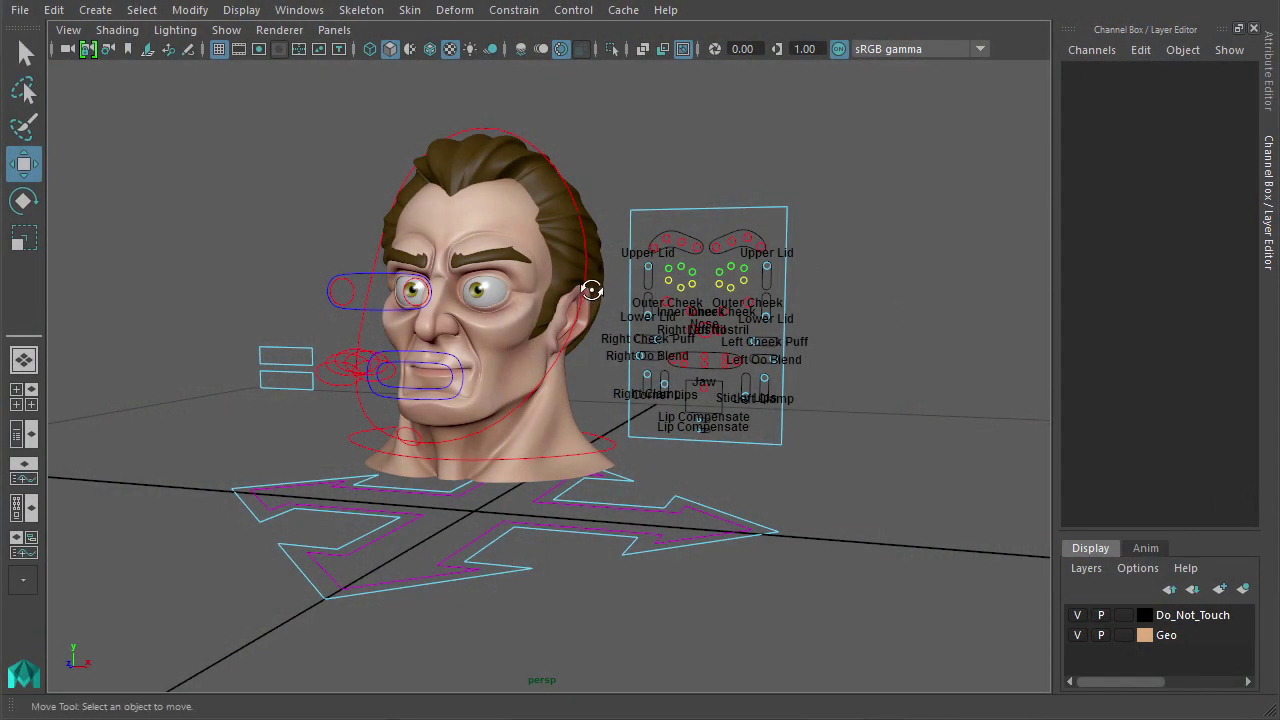
# - Try moving the Jaw control on the facial control board, and undo the move
pyautogui.keyDown('alt'); pyautogui.moveTo(591, 289); pyautogui.dragTo(623, 289); pyautogui.keyUp('alt')
pyautogui.keyDown('alt'); pyautogui.moveTo(623, 289); pyautogui.dragTo(790, 283, button='right'); pyautogui.keyUp('alt')
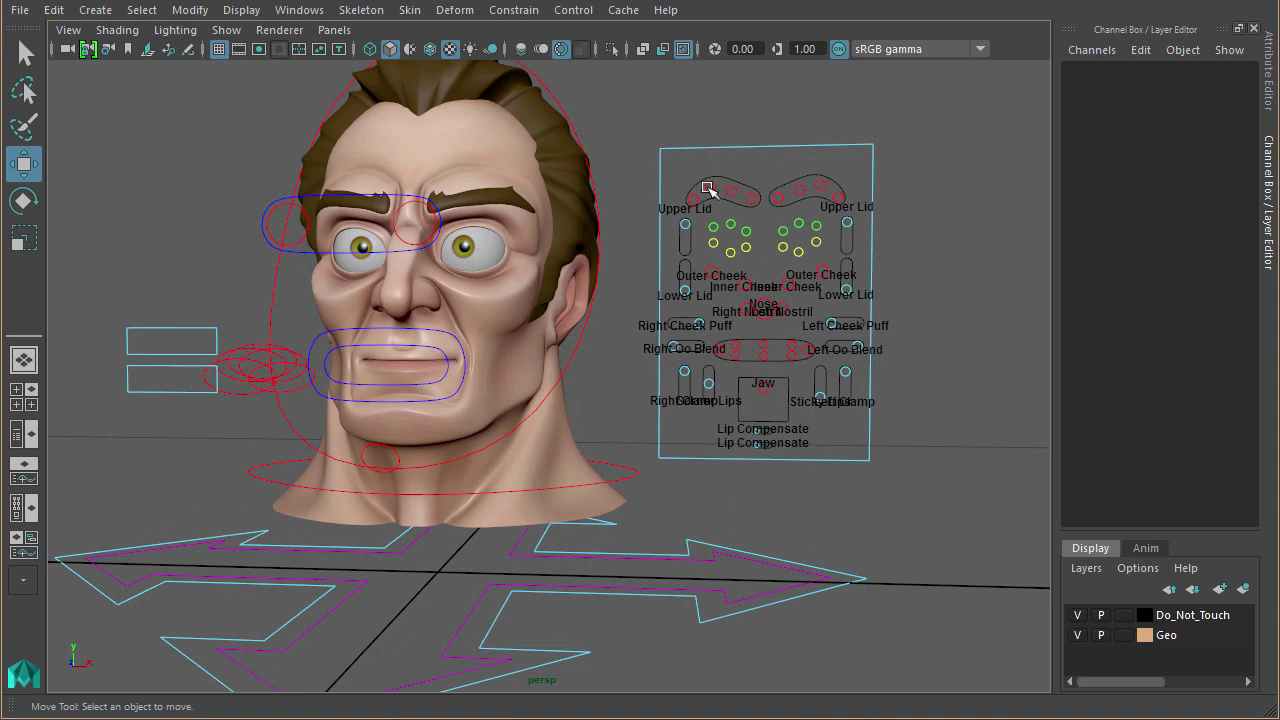
pyautogui.keyDown('alt'); pyautogui.moveTo(790, 312); pyautogui.dragTo(912, 416); pyautogui.keyUp('alt')
pyautogui.click(990, 382)
pyautogui.click(792, 393)
pyautogui.moveTo(793, 393); pyautogui.dragTo(749, 443)
pyautogui.hotkey('ctrl', 'z')
# - Try rotating the head with its main head control, undo the rotation and clear the selection
pyautogui.keyDown('alt'); pyautogui.moveTo(594, 433); pyautogui.dragTo(449, 427, button='right'); pyautogui.keyUp('alt')
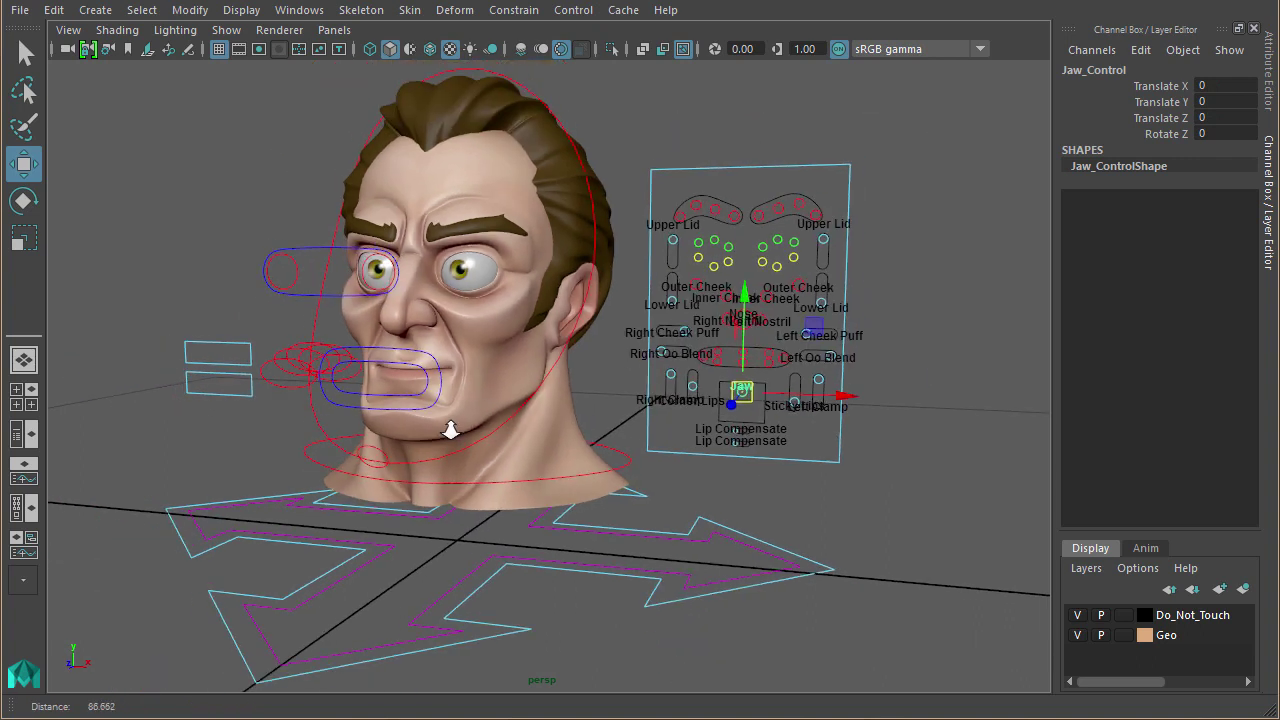
pyautogui.keyDown('alt'); pyautogui.moveTo(449, 427); pyautogui.dragTo(457, 437, button='middle'); pyautogui.keyUp('alt')
pyautogui.click(334, 438)
pyautogui.press('e')
pyautogui.moveTo(491, 357)
pyautogui.mouseDown()
pyautogui.moveTo(497, 370)
pyautogui.moveTo(508, 333)
pyautogui.moveTo(497, 363)
pyautogui.mouseUp()
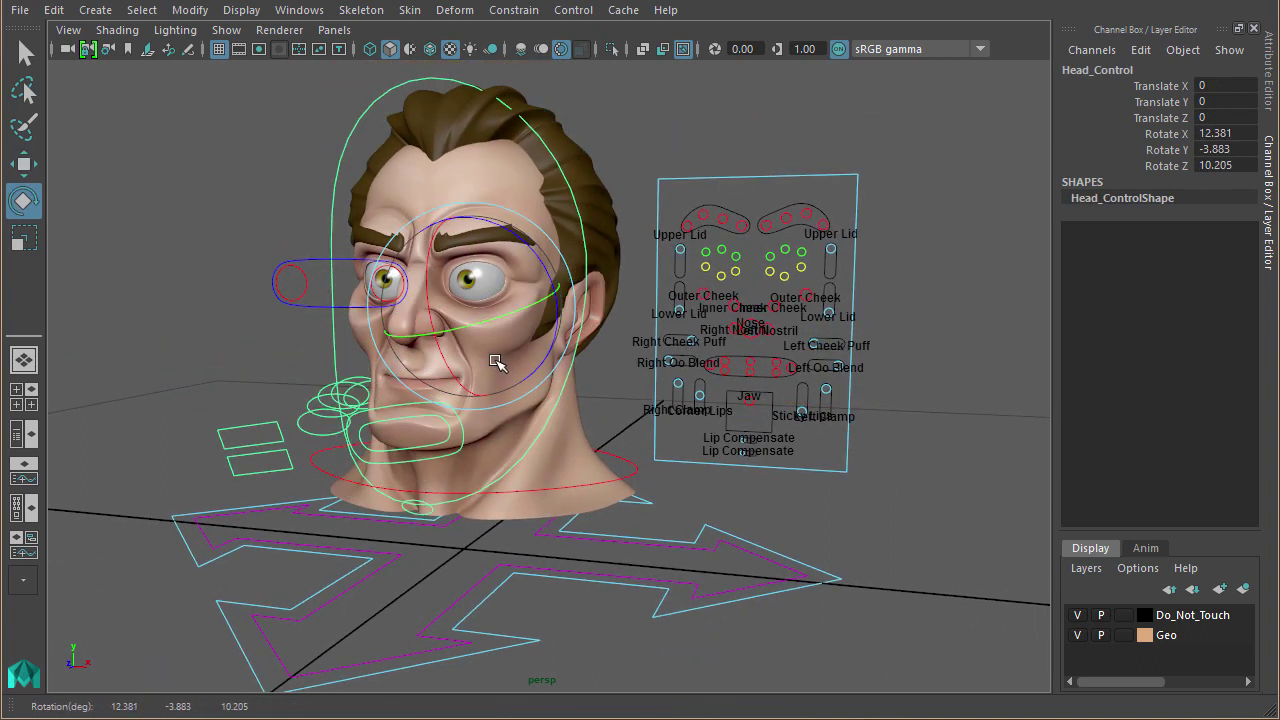
pyautogui.hotkey('ctrl', 'z')
pyautogui.click(908, 407)
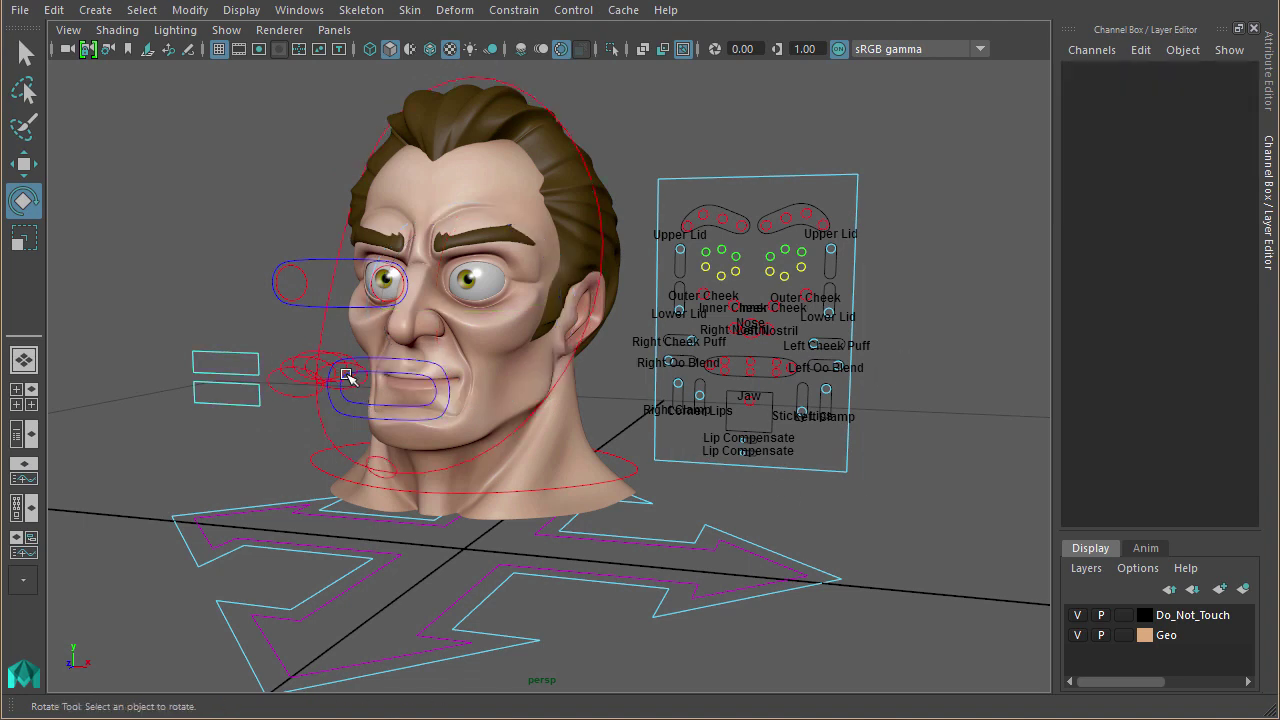
# - Select the character's head mesh to inspect its wireframe, and clear the selection
pyautogui.keyDown('alt'); pyautogui.moveTo(666, 443); pyautogui.dragTo(775, 438, button='right'); pyautogui.keyUp('alt')
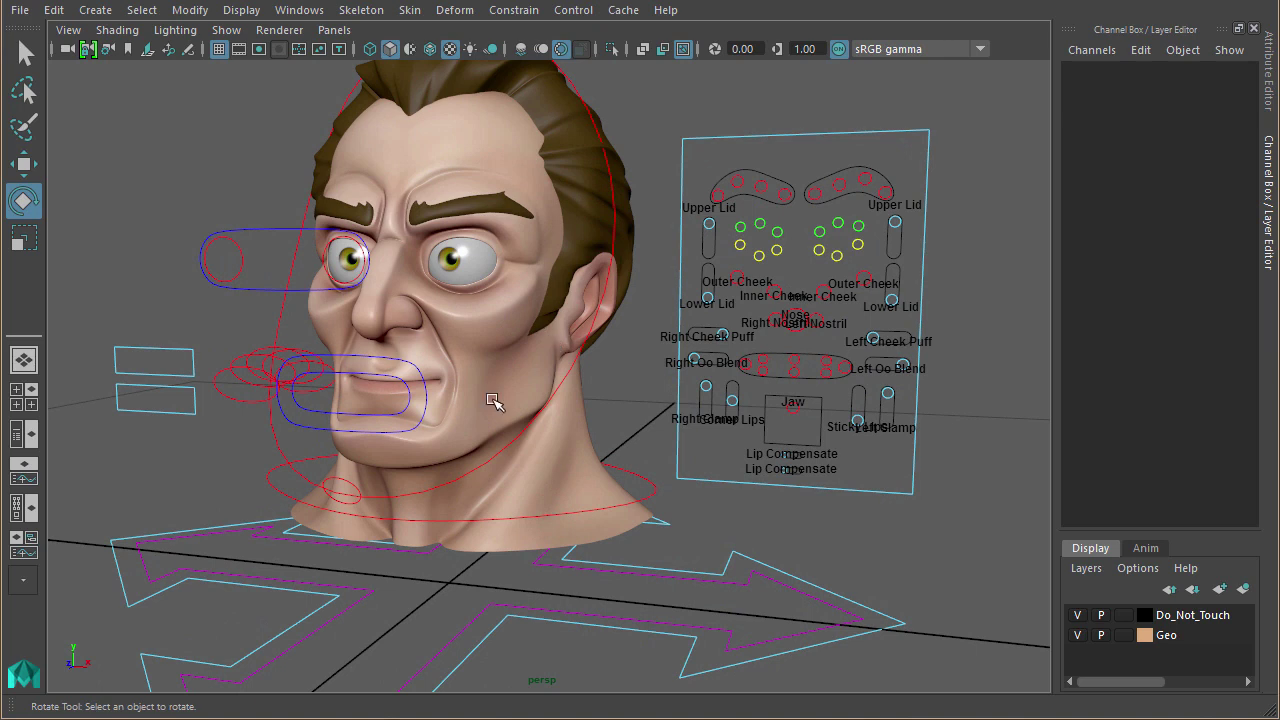
pyautogui.click(568, 400)
pyautogui.scroll(-3, 485, 365)
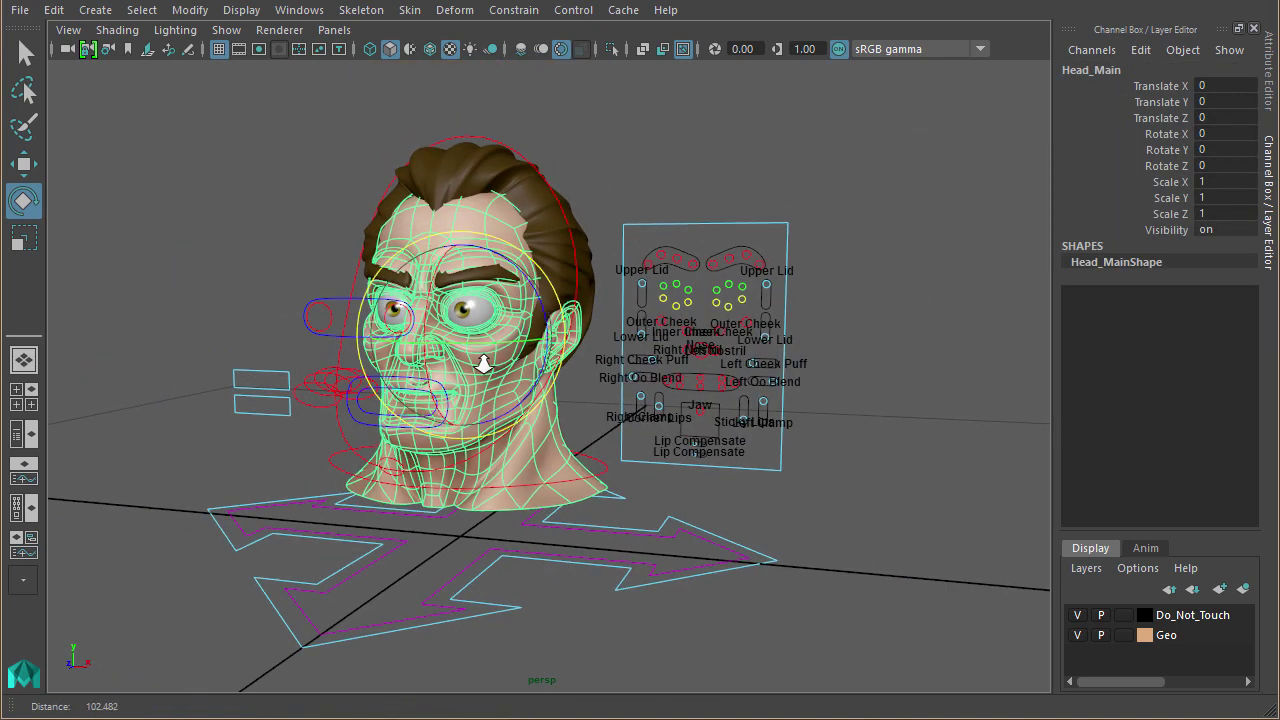
pyautogui.click(790, 160)
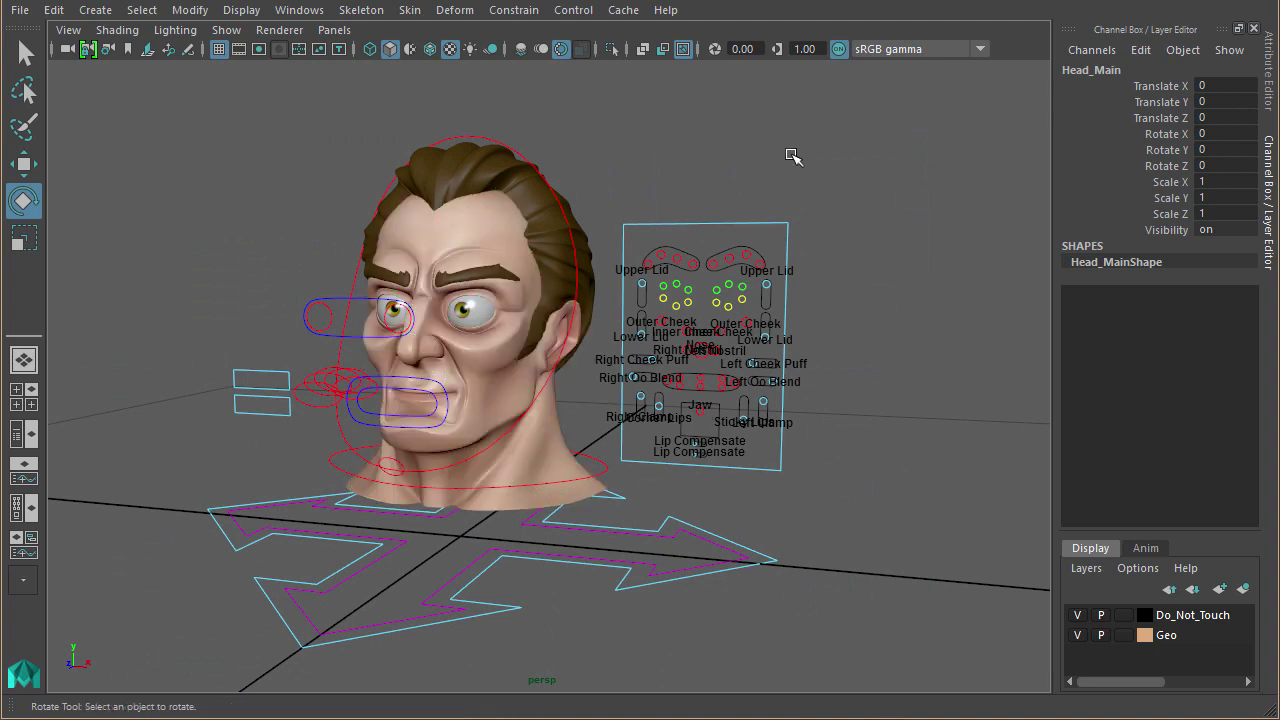
pyautogui.keyDown('alt'); pyautogui.moveTo(823, 437); pyautogui.dragTo(849, 431); pyautogui.keyUp('alt')
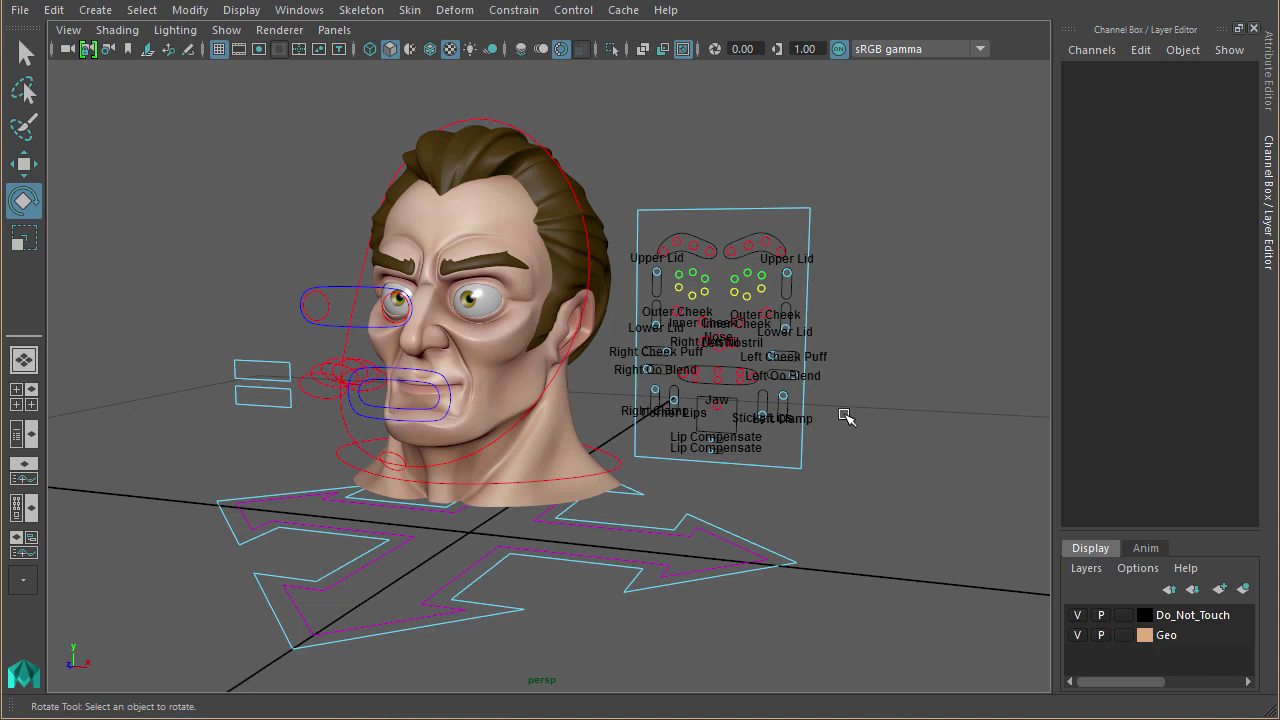
pyautogui.press('alt')
pyautogui.keyDown('alt'); pyautogui.moveTo(712, 358); pyautogui.dragTo(757, 362); pyautogui.keyUp('alt')
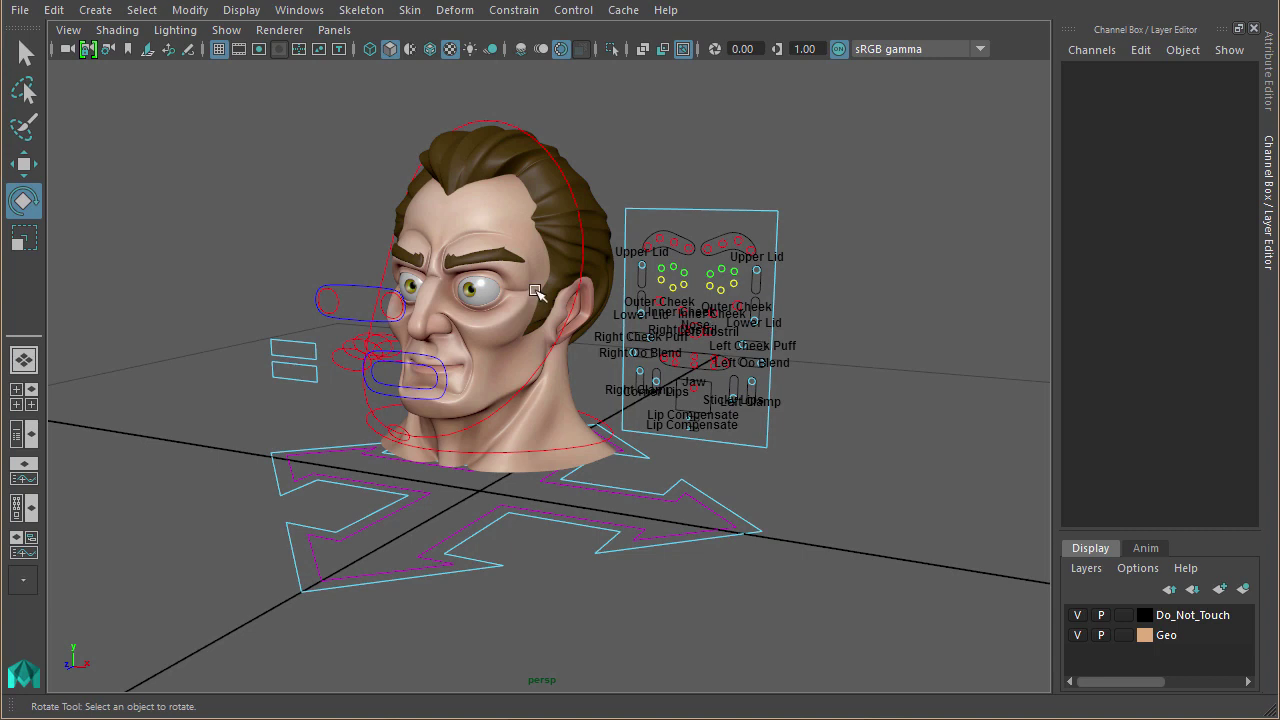
pyautogui.moveTo(538, 288)
pyautogui.keyDown('alt'); pyautogui.mouseDown()
pyautogui.moveTo(598, 267)
pyautogui.moveTo(703, 266)
pyautogui.moveTo(545, 281)
pyautogui.moveTo(533, 312)
pyautogui.mouseUp(); pyautogui.keyUp('alt')
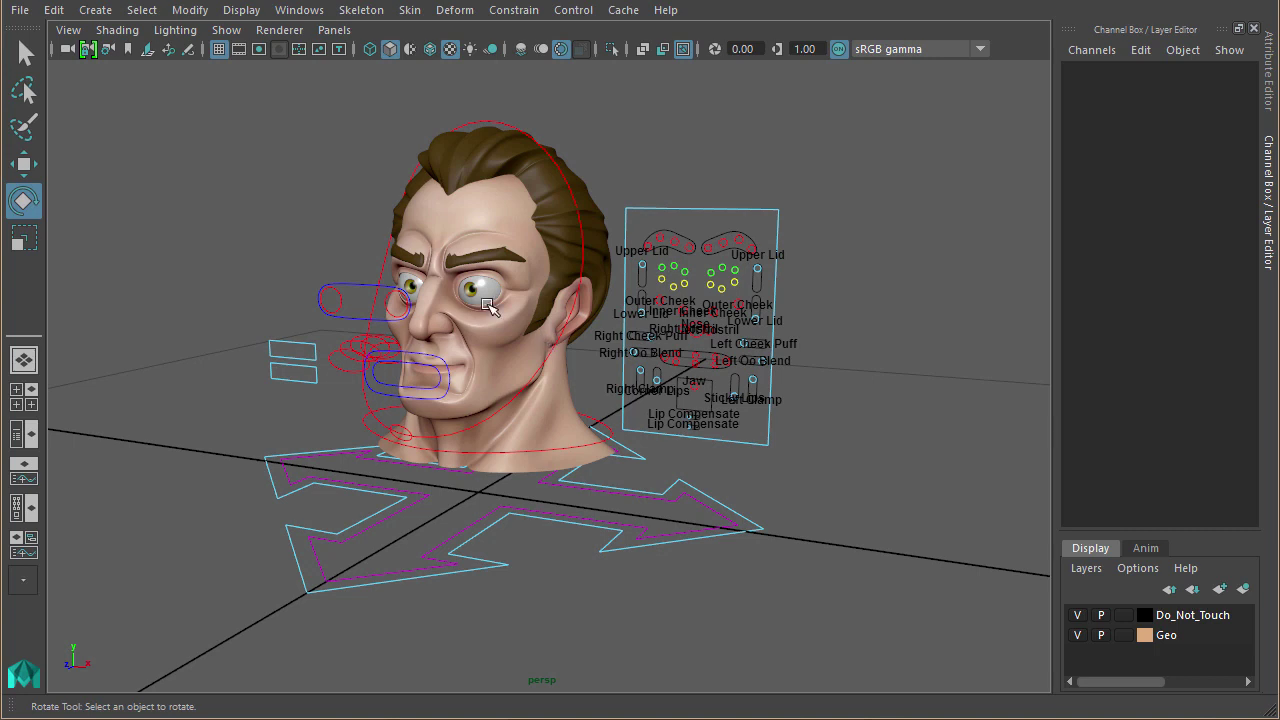
pyautogui.keyDown('alt'); pyautogui.moveTo(582, 322); pyautogui.dragTo(617, 313); pyautogui.keyUp('alt')
# - Try moving the left lower lid's middle control on the control board, undo it and deselect the control
pyautogui.moveTo(719, 240); pyautogui.dragTo(800, 295)
pyautogui.keyDown('alt'); pyautogui.moveTo(585, 324); pyautogui.dragTo(510, 358, button='middle'); pyautogui.keyUp('alt')
pyautogui.keyDown('alt'); pyautogui.moveTo(510, 358); pyautogui.dragTo(847, 299, button='right'); pyautogui.keyUp('alt')
pyautogui.click(918, 229)
pyautogui.scroll(2, 720, 338)
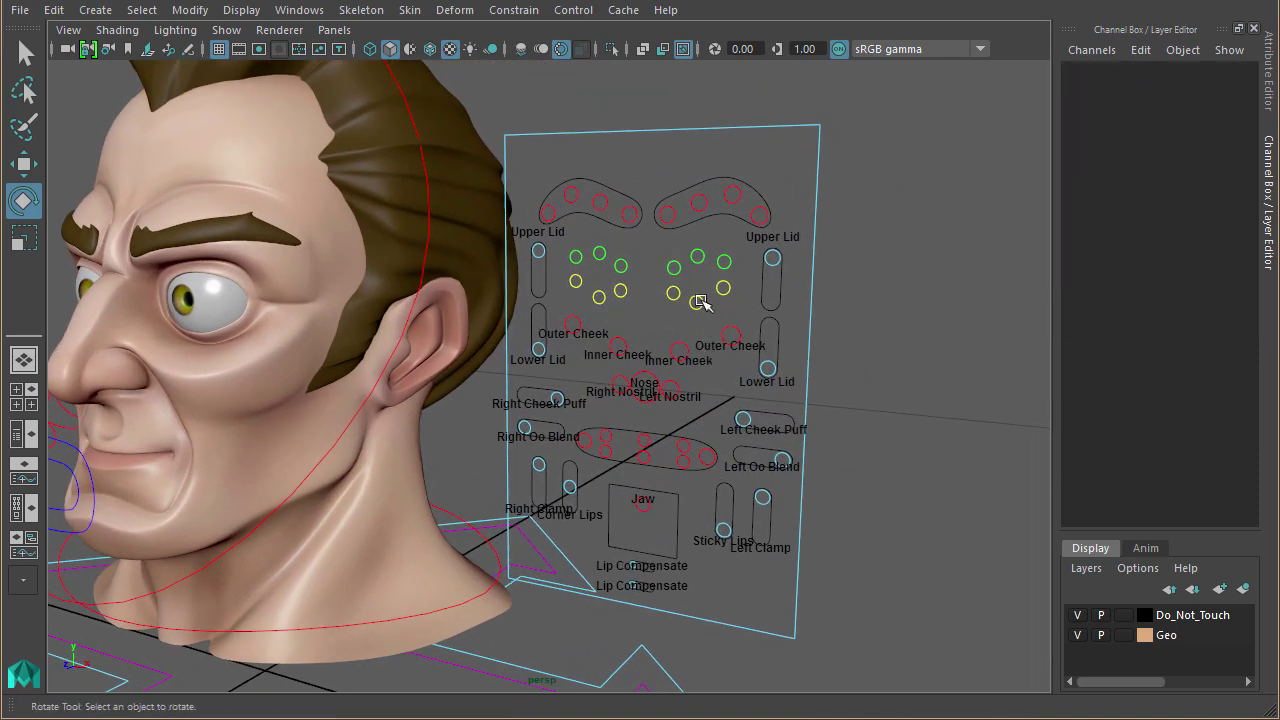
pyautogui.click(697, 301)
pyautogui.press('w')
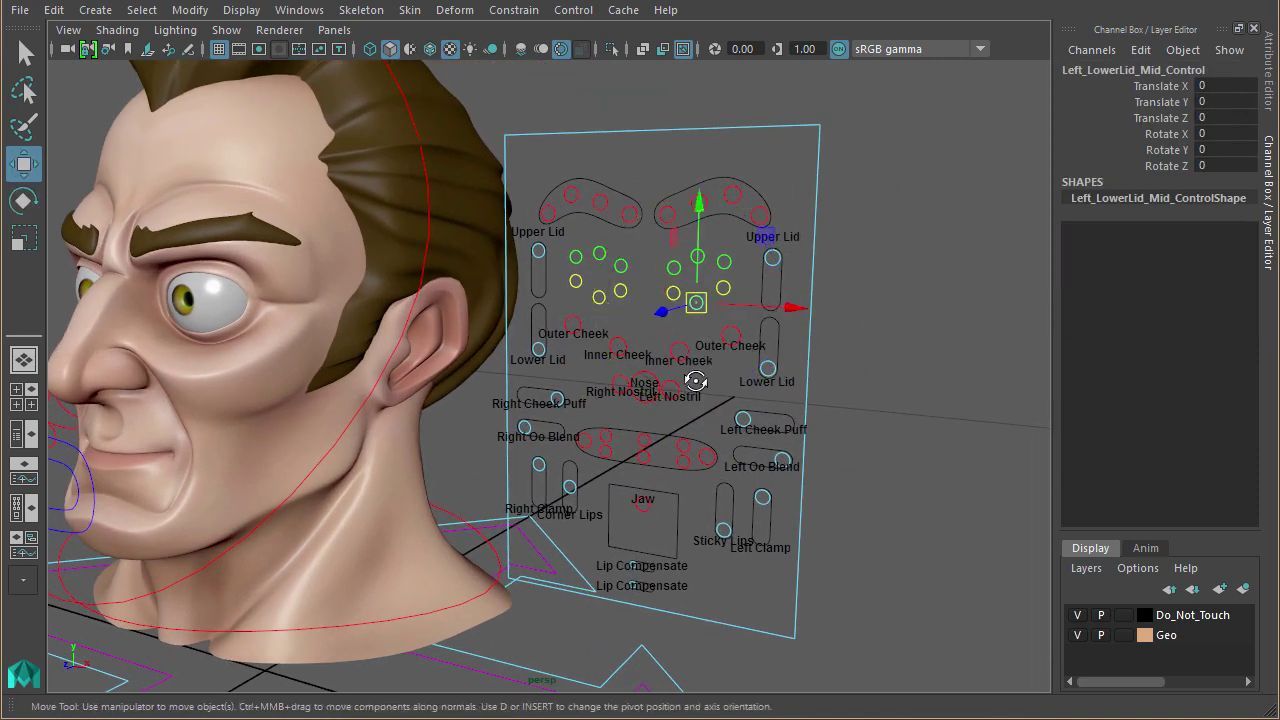
pyautogui.scroll(1, 696, 381)
pyautogui.moveTo(706, 304); pyautogui.dragTo(714, 321)
pyautogui.hotkey('ctrl', 'z')
pyautogui.click(901, 356)
# - Try the left outer lip control on the control board, undo the change and deselect it
pyautogui.keyDown('alt'); pyautogui.moveTo(710, 475); pyautogui.dragTo(715, 383); pyautogui.keyUp('alt')
pyautogui.click(719, 396)
pyautogui.hotkey('ctrl', 'z')
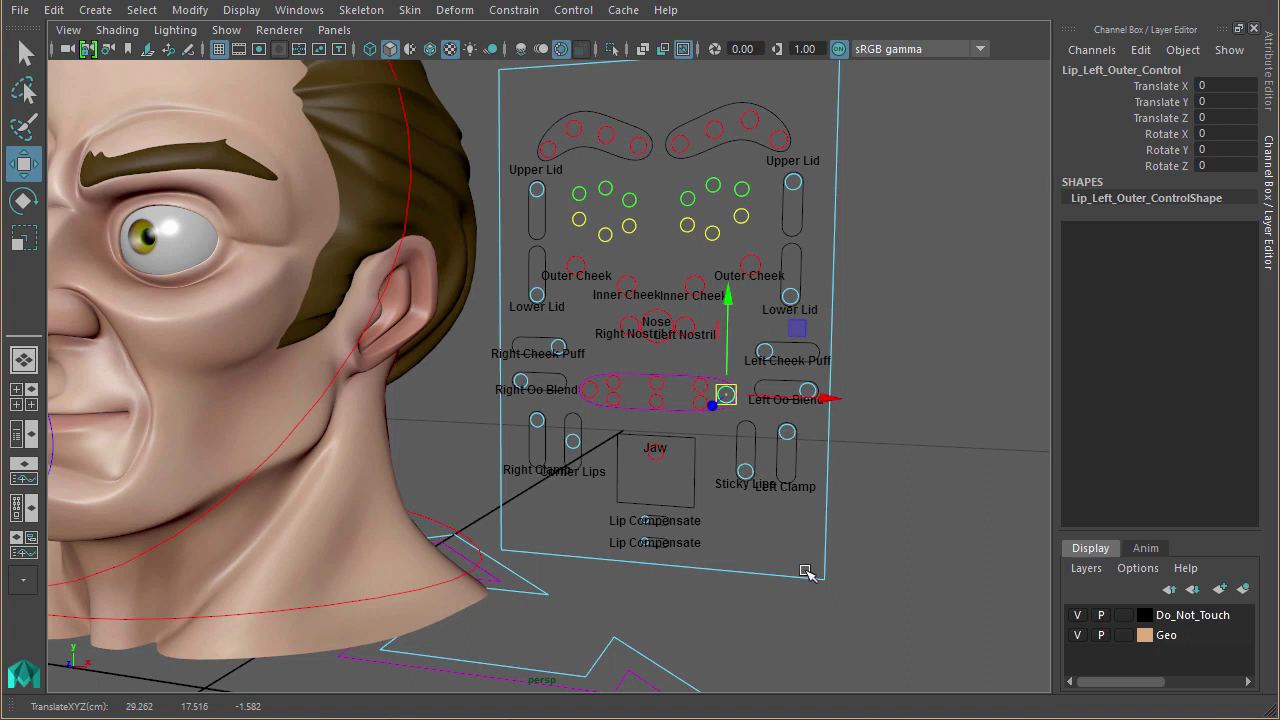
pyautogui.click(829, 523)
# - Unhide the BShape_Grp group to show the blend shape heads above the rigged character
pyautogui.keyDown('alt'); pyautogui.moveTo(829, 523); pyautogui.dragTo(611, 490, button='right'); pyautogui.keyUp('alt')
pyautogui.keyDown('alt'); pyautogui.moveTo(714, 443); pyautogui.dragTo(674, 457, button='right'); pyautogui.keyUp('alt')
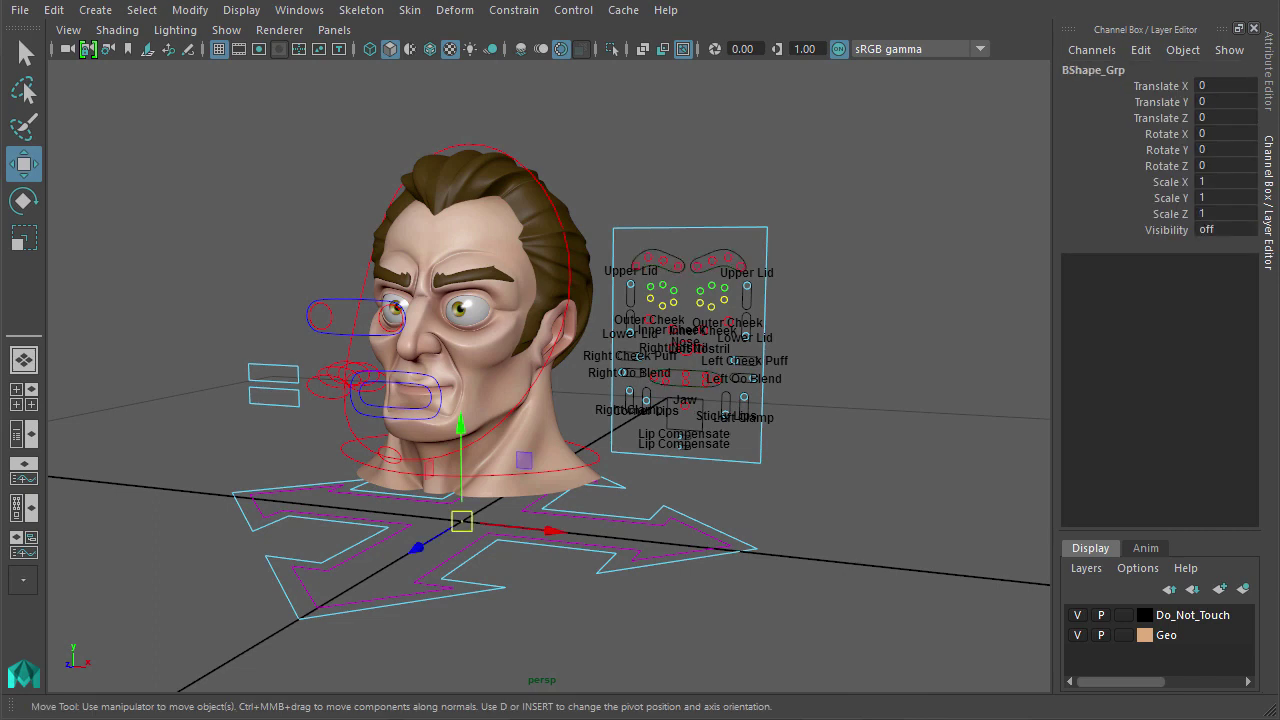
pyautogui.hotkey('shift', 'h')
pyautogui.click(859, 163)
pyautogui.keyDown('alt'); pyautogui.moveTo(859, 163); pyautogui.dragTo(800, 590, button='middle'); pyautogui.keyUp('alt')
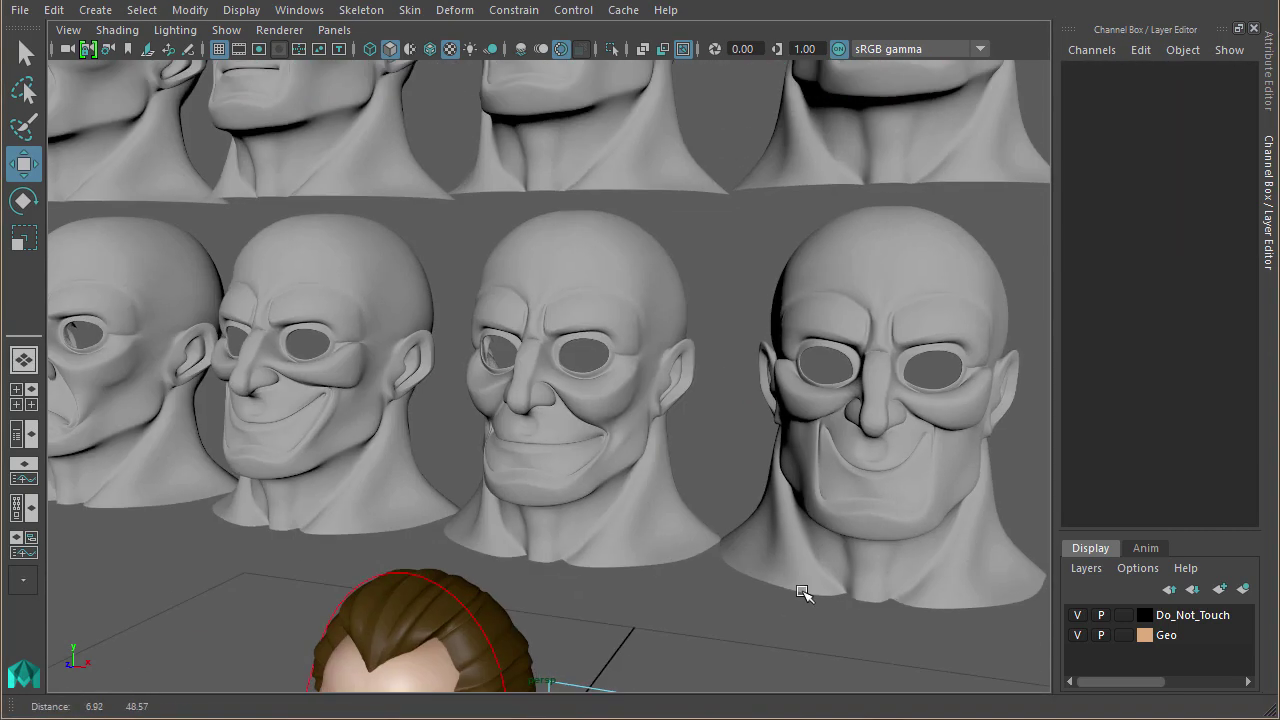
pyautogui.keyDown('alt'); pyautogui.moveTo(855, 536); pyautogui.dragTo(846, 573, button='middle'); pyautogui.keyUp('alt')
pyautogui.keyDown('alt'); pyautogui.moveTo(846, 573); pyautogui.dragTo(778, 533, button='right'); pyautogui.keyUp('alt')
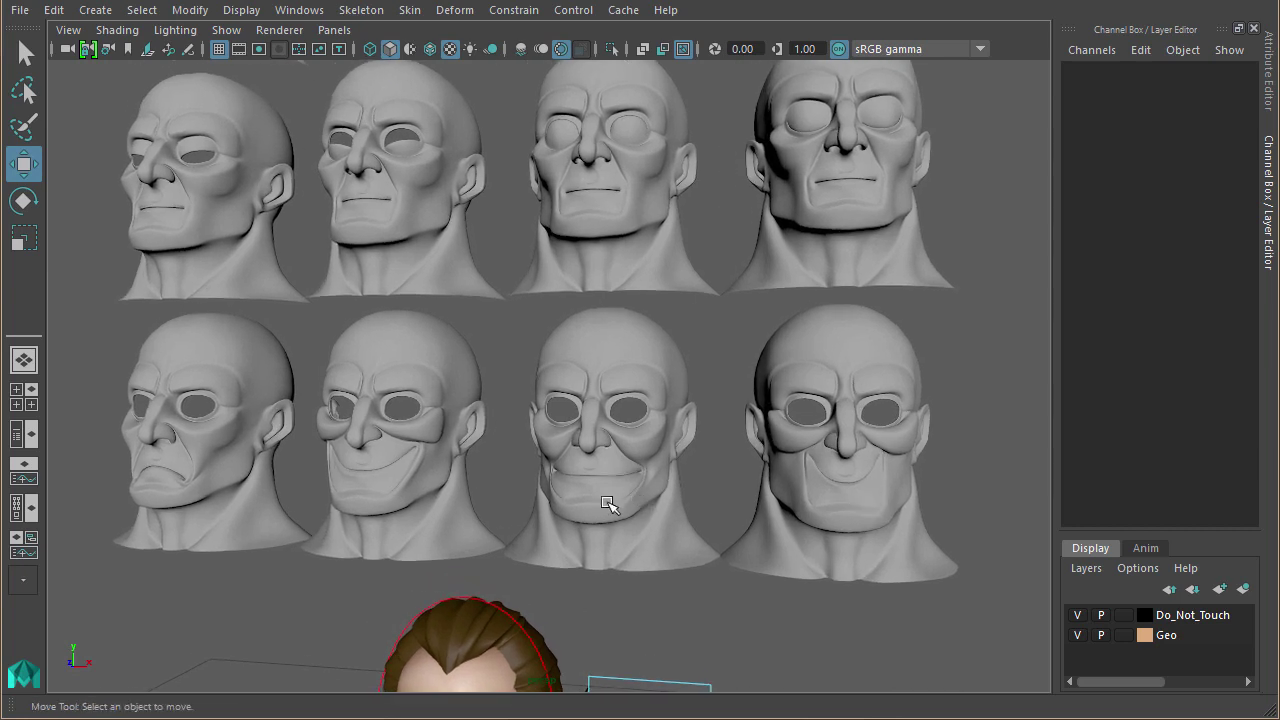
# - Examine the BS_Frown, BS_Smile_Wide and BS_Wide heads one by one and together, and clear the selection
pyautogui.click(225, 466)
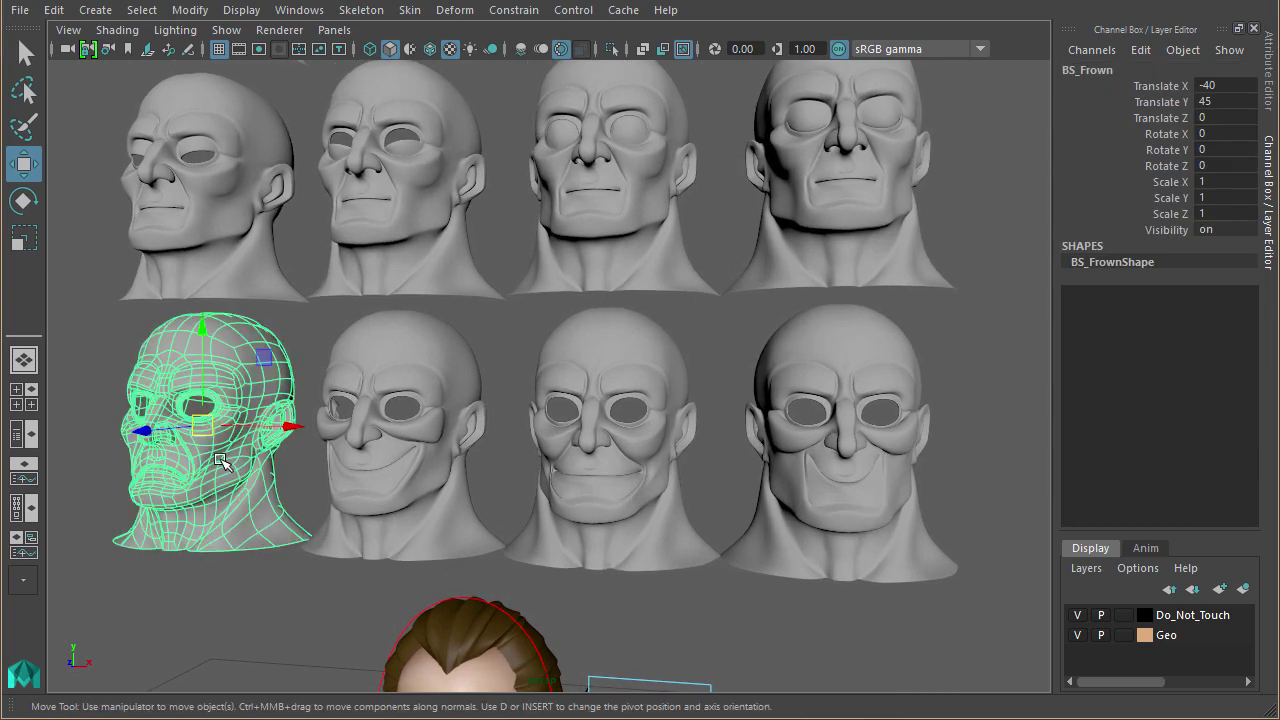
pyautogui.click(396, 462)
pyautogui.click(634, 484)
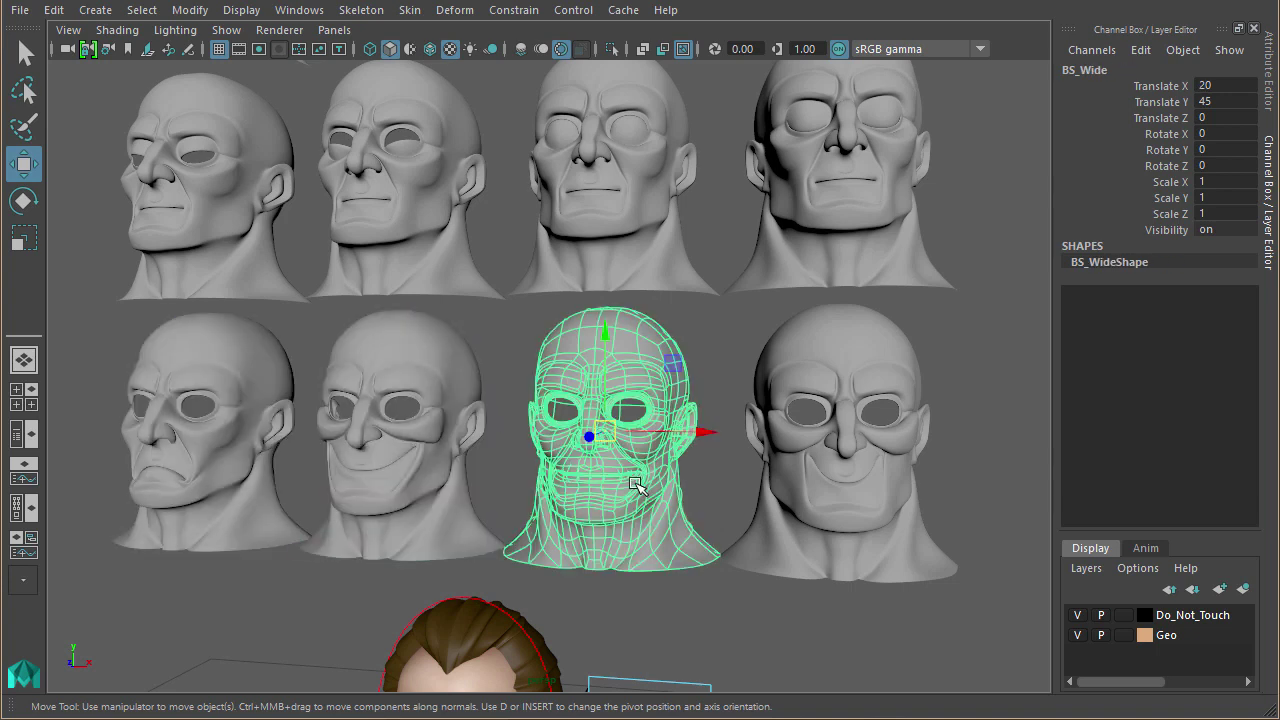
pyautogui.click(264, 500)
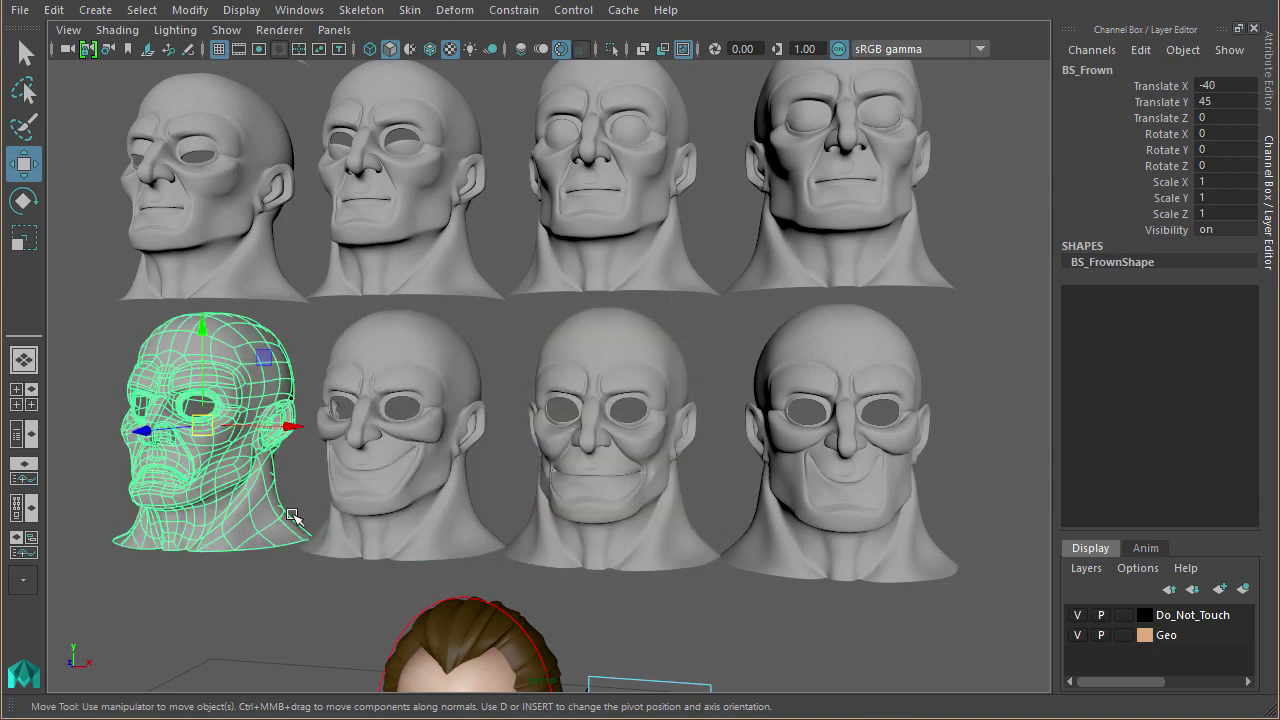
pyautogui.keyDown('shift'); pyautogui.click(416, 503); pyautogui.keyUp('shift')
pyautogui.keyDown('shift'); pyautogui.click(587, 489); pyautogui.keyUp('shift')
pyautogui.press('f')
pyautogui.click(931, 626)
# - Compare the frown, wide-smile and wide mouth heads as one selection with the separate BS_Smile head
pyautogui.keyDown('alt'); pyautogui.moveTo(931, 626); pyautogui.dragTo(874, 569); pyautogui.keyUp('alt')
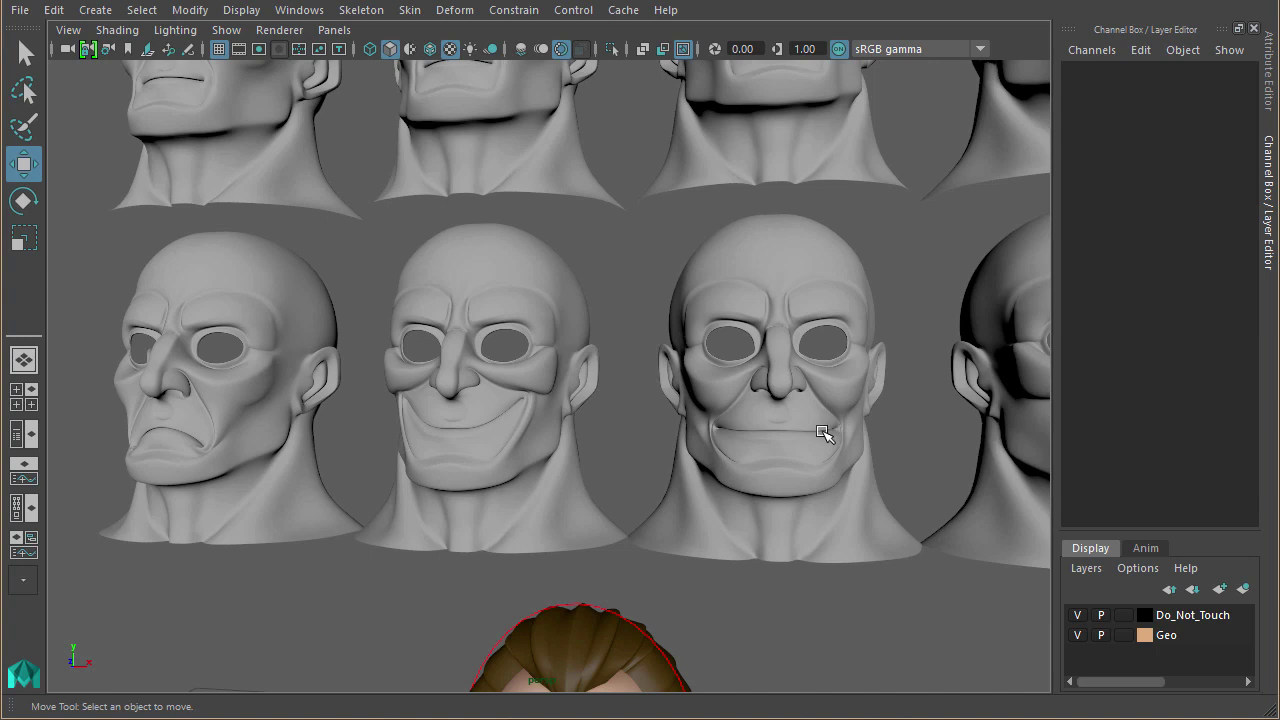
pyautogui.keyDown('alt'); pyautogui.moveTo(849, 414); pyautogui.dragTo(834, 409); pyautogui.keyUp('alt')
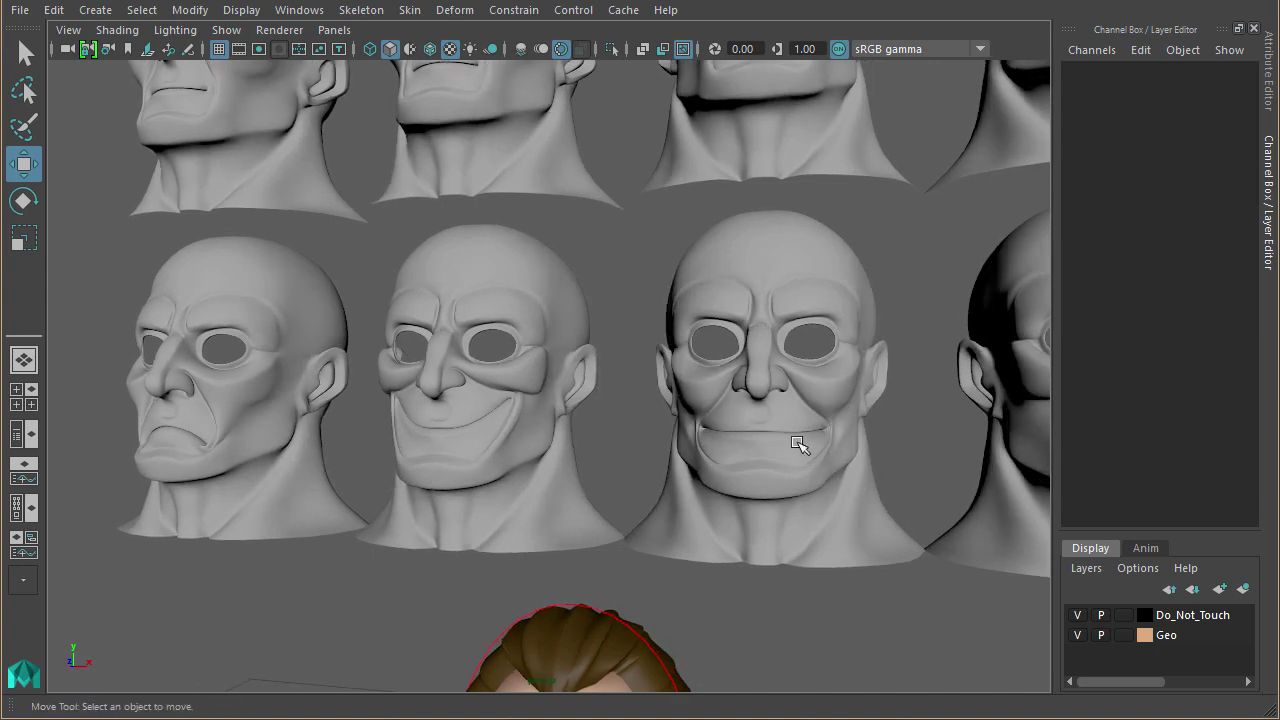
pyautogui.moveTo(171, 416); pyautogui.dragTo(777, 466)
pyautogui.click(890, 445)
pyautogui.moveTo(166, 414); pyautogui.dragTo(798, 464)
pyautogui.keyDown('alt'); pyautogui.moveTo(870, 480); pyautogui.dragTo(712, 506, button='middle'); pyautogui.keyUp('alt')
pyautogui.keyDown('alt'); pyautogui.moveTo(712, 506); pyautogui.dragTo(603, 501, button='right'); pyautogui.keyUp('alt')
pyautogui.keyDown('alt'); pyautogui.moveTo(707, 446); pyautogui.dragTo(703, 483, button='middle'); pyautogui.keyUp('alt')
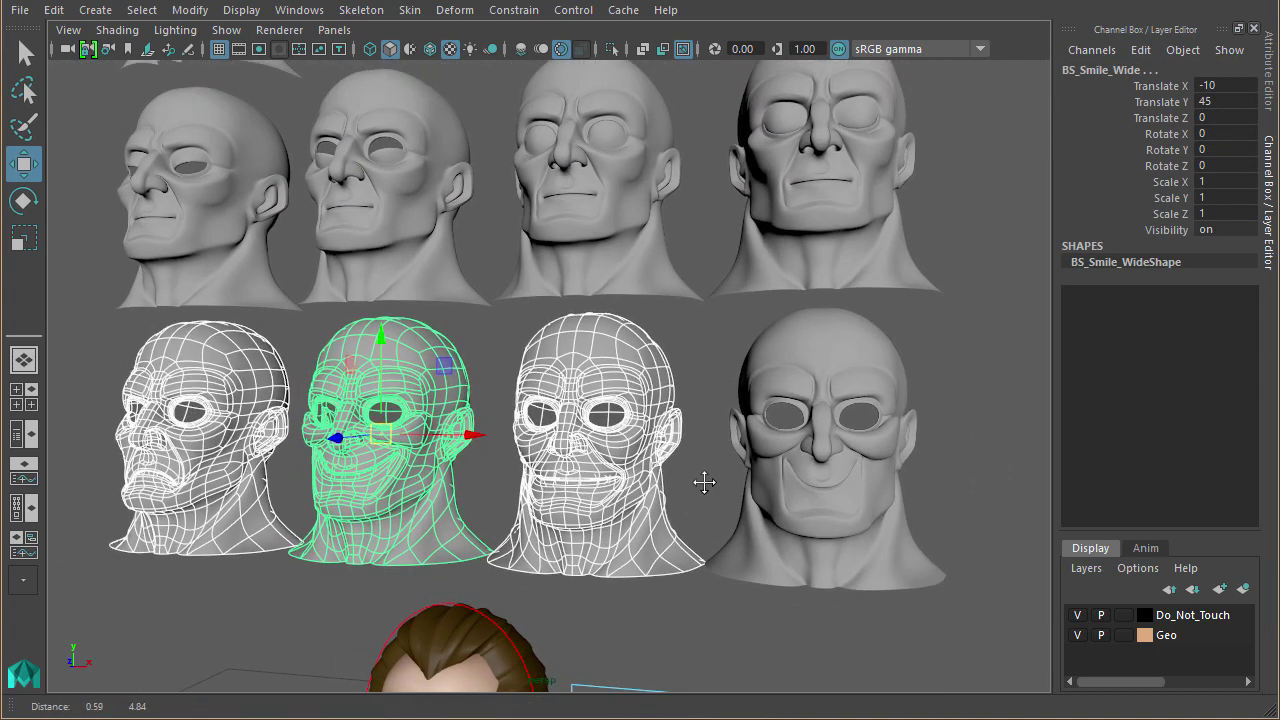
pyautogui.click(826, 478)
pyautogui.keyDown('alt'); pyautogui.moveTo(804, 523); pyautogui.dragTo(814, 443, button='middle'); pyautogui.keyUp('alt')
pyautogui.keyDown('alt'); pyautogui.moveTo(814, 443); pyautogui.dragTo(903, 420, button='right'); pyautogui.keyUp('alt')
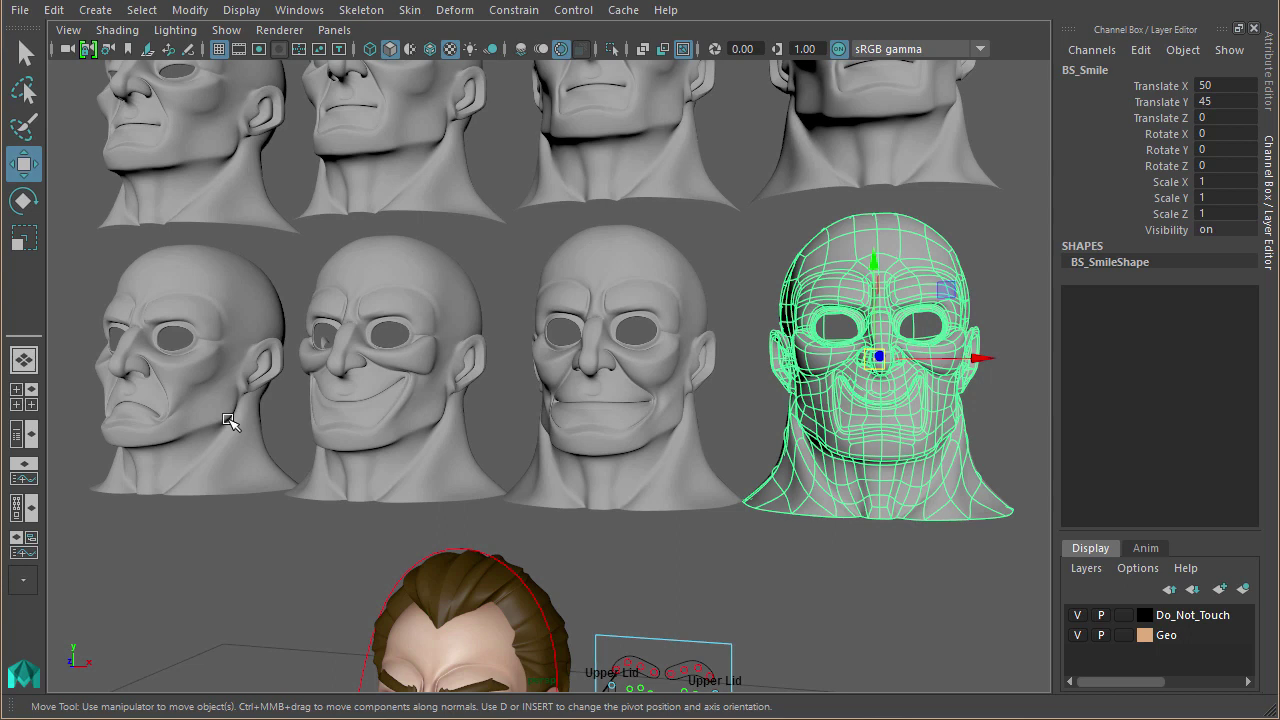
# - Hide the BS_Smile_Wide head and move the BS_Frown head along X to about -12, into the empty place
pyautogui.click(403, 413)
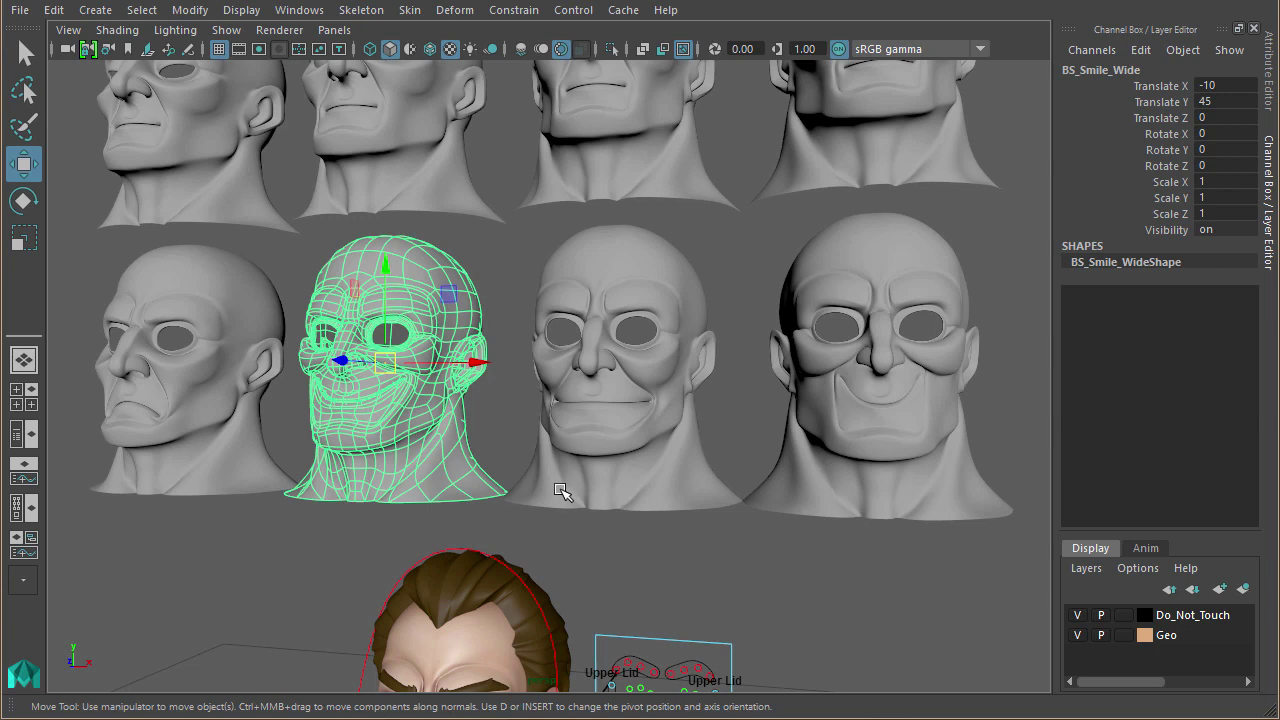
pyautogui.hotkey('ctrl', 'h')
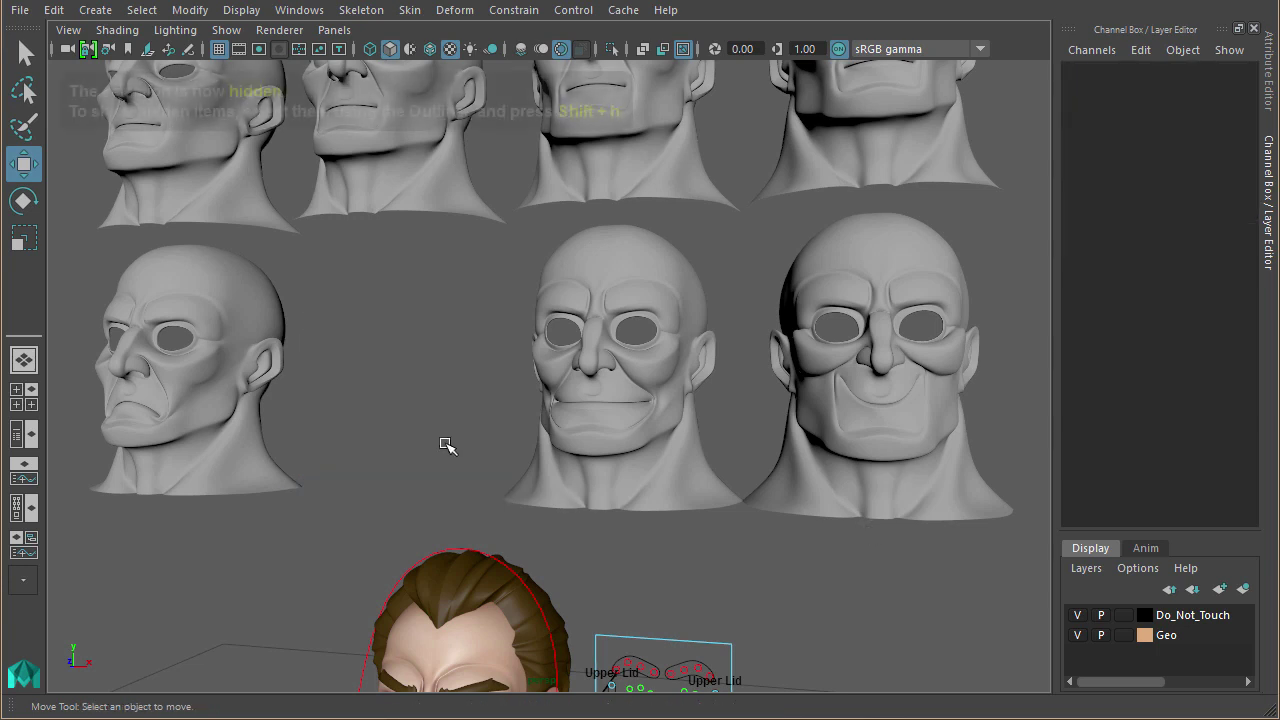
pyautogui.click(200, 380)
pyautogui.moveTo(272, 364); pyautogui.dragTo(463, 369)
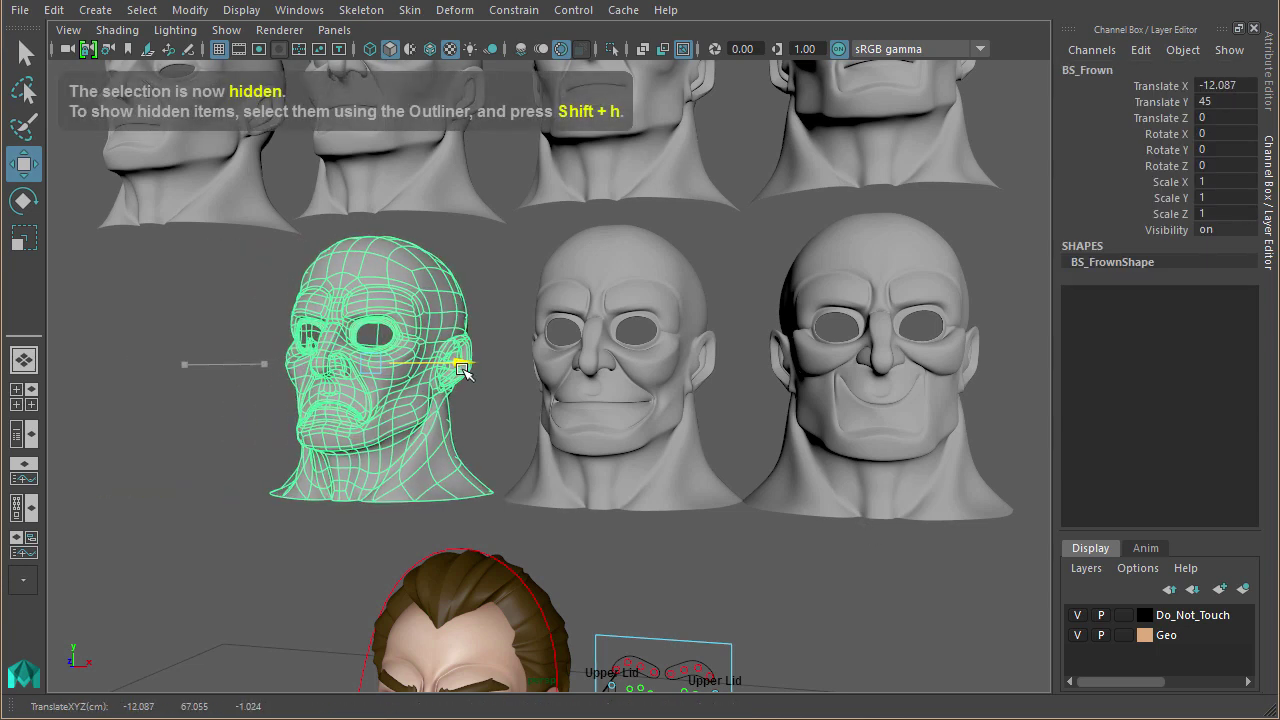
pyautogui.keyDown('alt'); pyautogui.moveTo(817, 506); pyautogui.dragTo(923, 506); pyautogui.keyUp('alt')
pyautogui.keyDown('alt'); pyautogui.moveTo(923, 506); pyautogui.dragTo(826, 474, button='middle'); pyautogui.keyUp('alt')
pyautogui.keyDown('alt'); pyautogui.moveTo(826, 474); pyautogui.dragTo(769, 482); pyautogui.keyUp('alt')
pyautogui.click(946, 389)
# - Inspect the BS_Smile and BS_Frown heads on either side of the wide mouth head
pyautogui.keyDown('alt'); pyautogui.moveTo(862, 420); pyautogui.dragTo(871, 414, button='middle'); pyautogui.keyUp('alt')
pyautogui.keyDown('alt'); pyautogui.moveTo(871, 414); pyautogui.dragTo(888, 418); pyautogui.keyUp('alt')
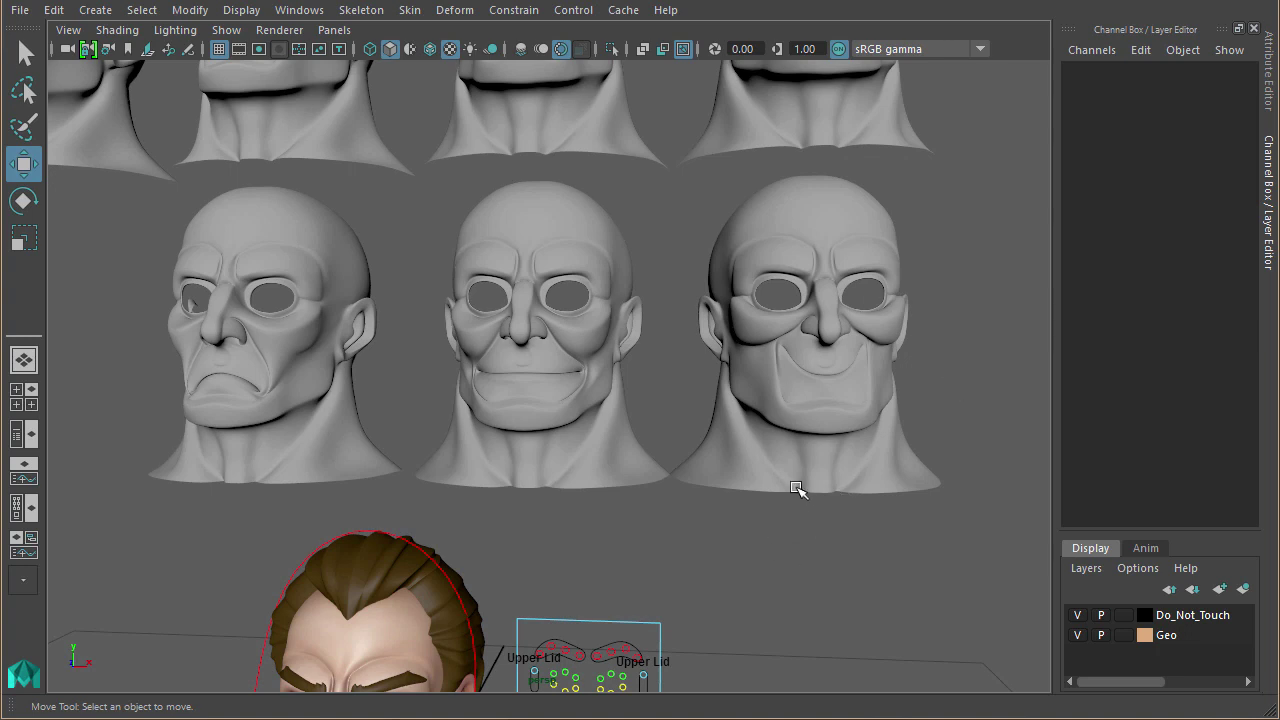
pyautogui.keyDown('alt'); pyautogui.moveTo(800, 486); pyautogui.dragTo(790, 486); pyautogui.keyUp('alt')
pyautogui.click(832, 358)
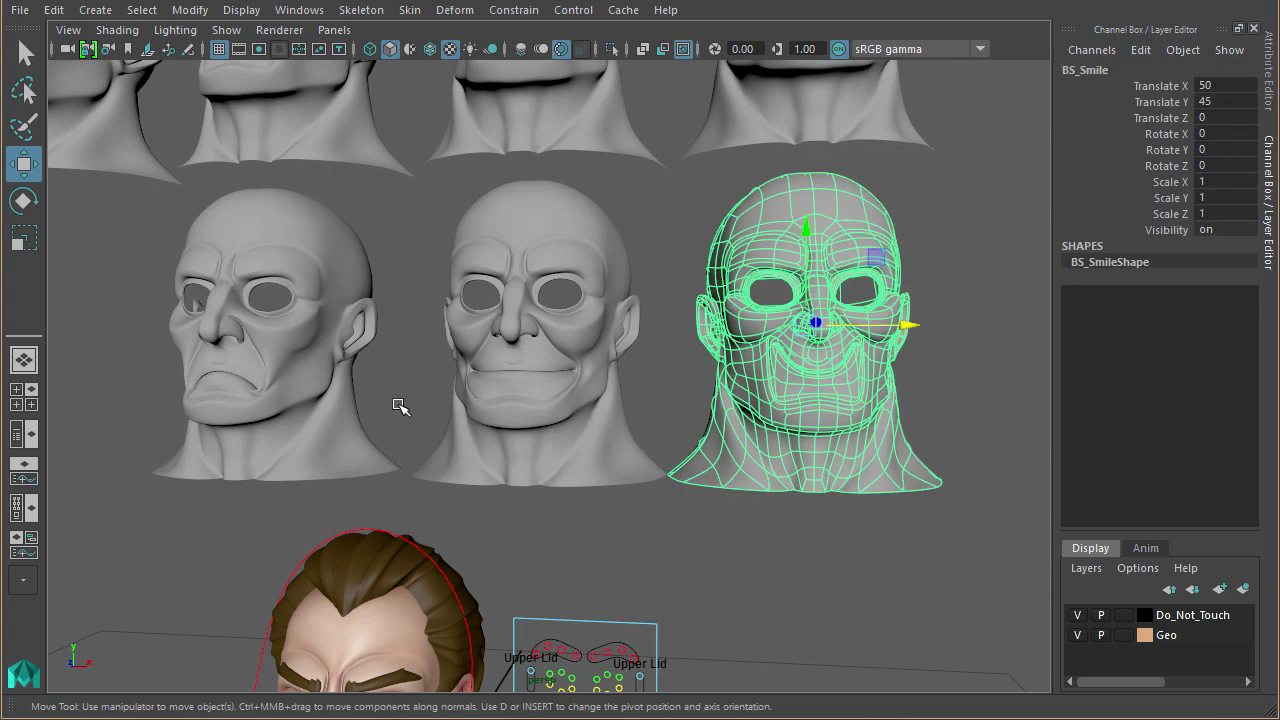
pyautogui.click(268, 388)
pyautogui.click(988, 396)
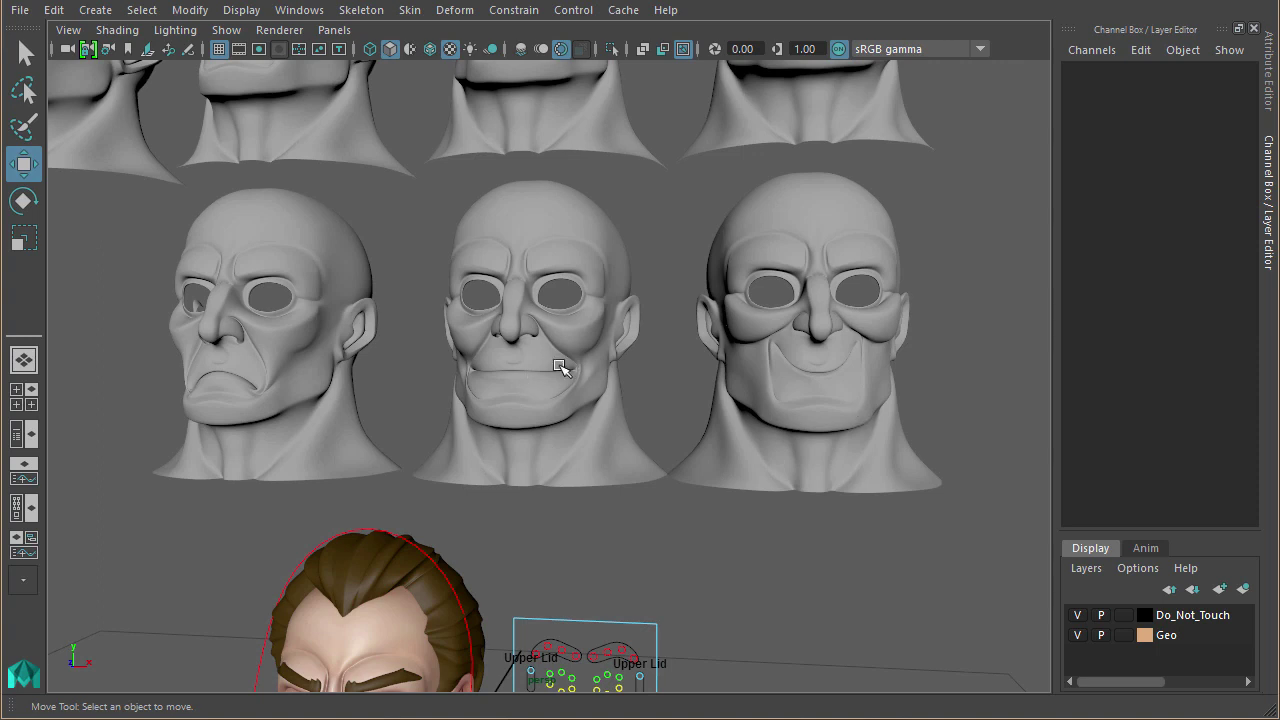
# - Examine the eyelid heads BS_Lower_Lids, BS_Upper_Lids, BS_Lower_Lids_Mid and BS_Upper_Lids_Mid, with a close look at BS_Lower_Lids
pyautogui.moveTo(857, 509)
pyautogui.keyDown('alt'); pyautogui.mouseDown(button='right')
pyautogui.moveTo(752, 535)
pyautogui.moveTo(829, 480)
pyautogui.moveTo(849, 486)
pyautogui.mouseUp(button='right'); pyautogui.keyUp('alt')
pyautogui.click(657, 372)
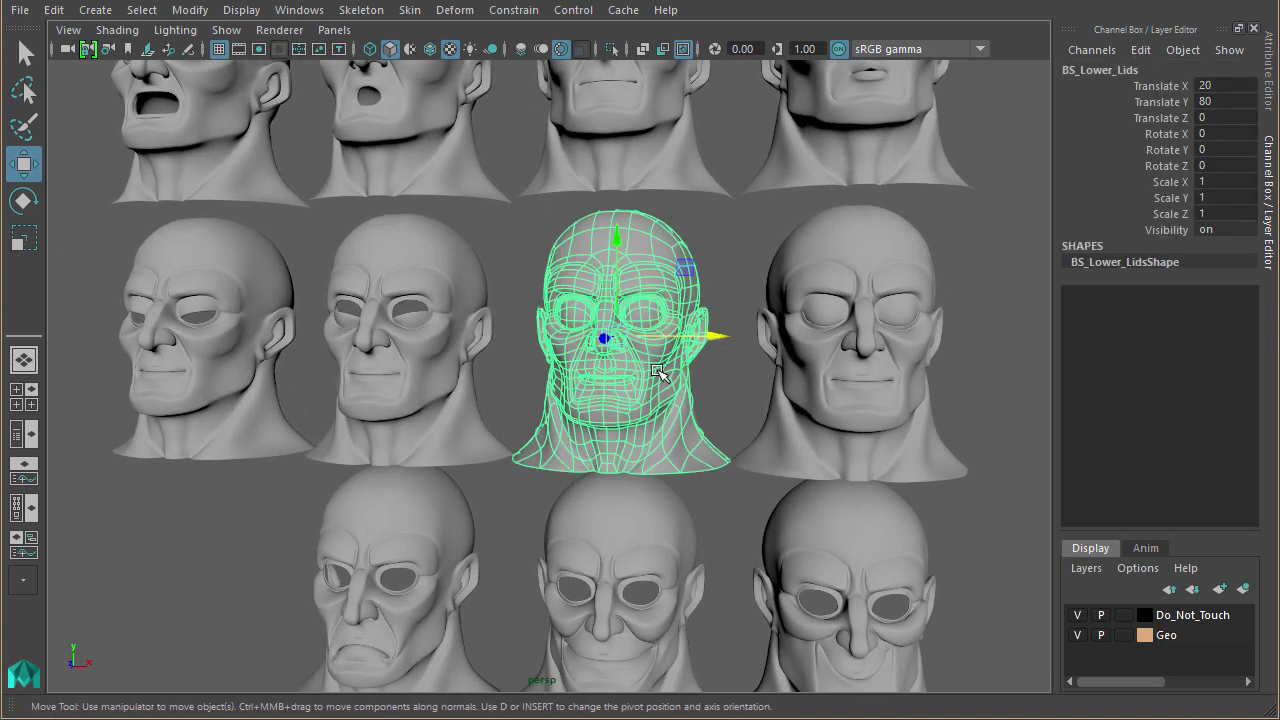
pyautogui.click(843, 372)
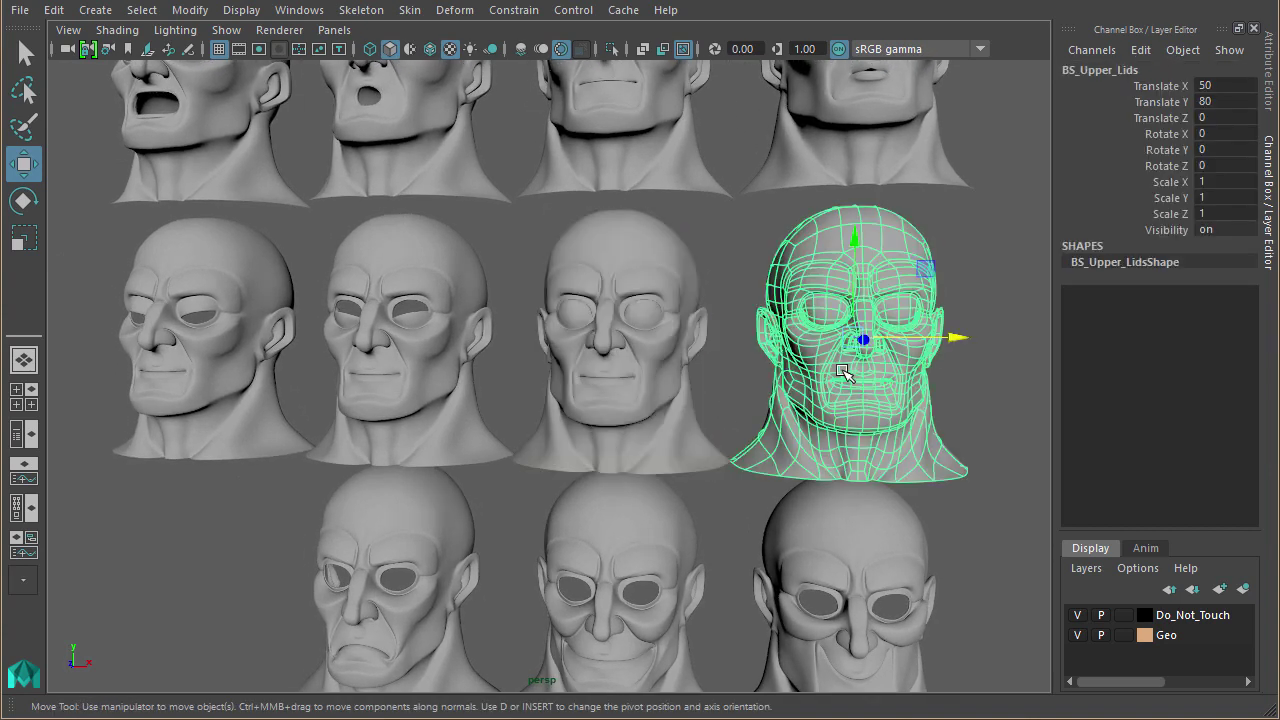
pyautogui.click(437, 364)
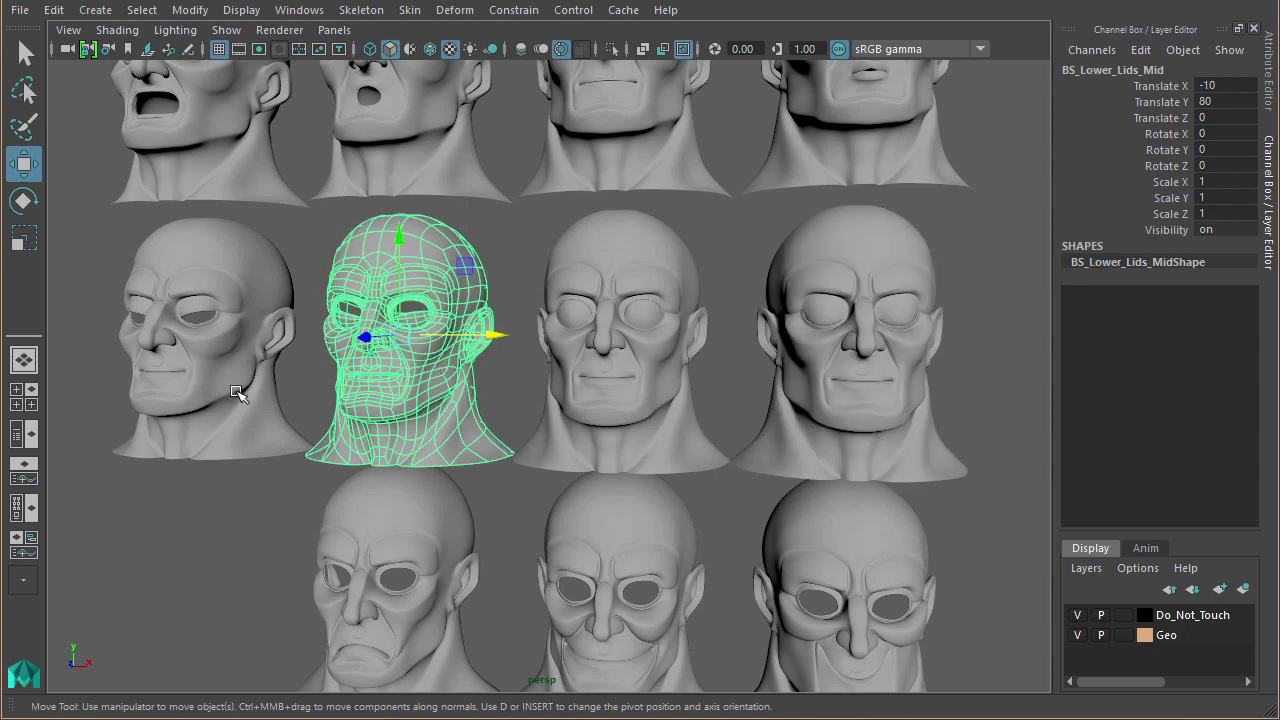
pyautogui.click(185, 370)
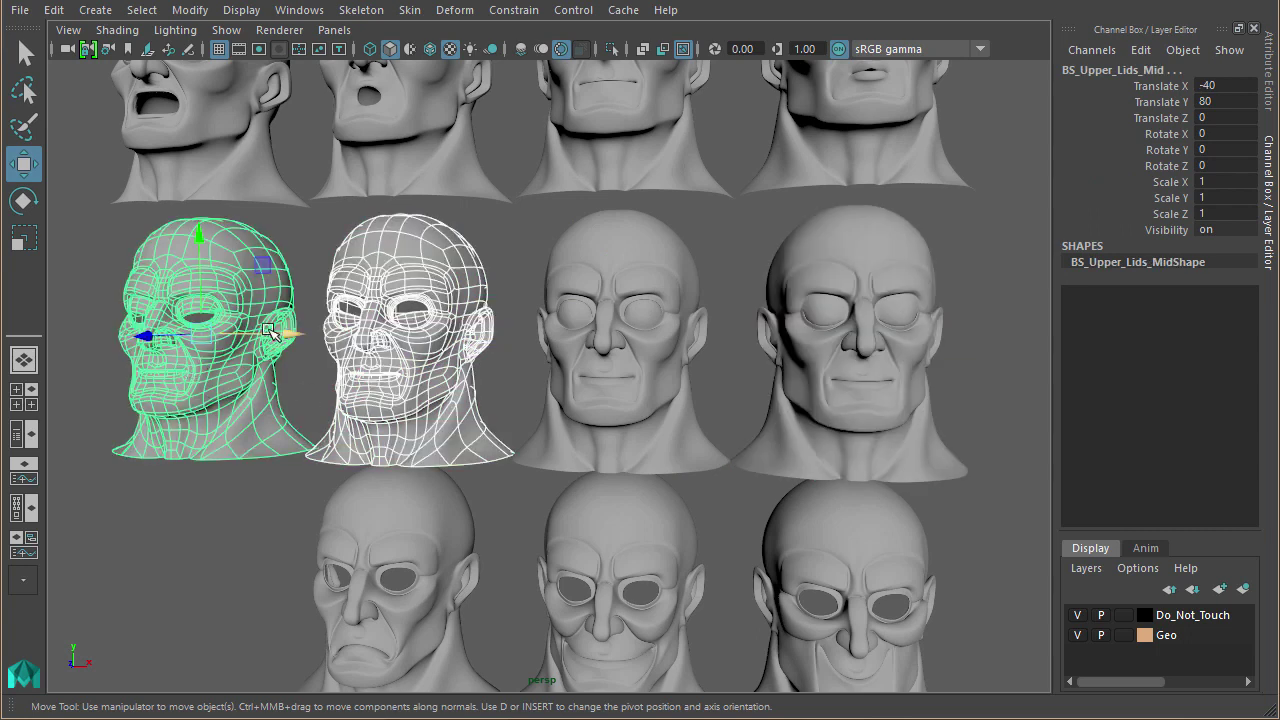
pyautogui.click(652, 312)
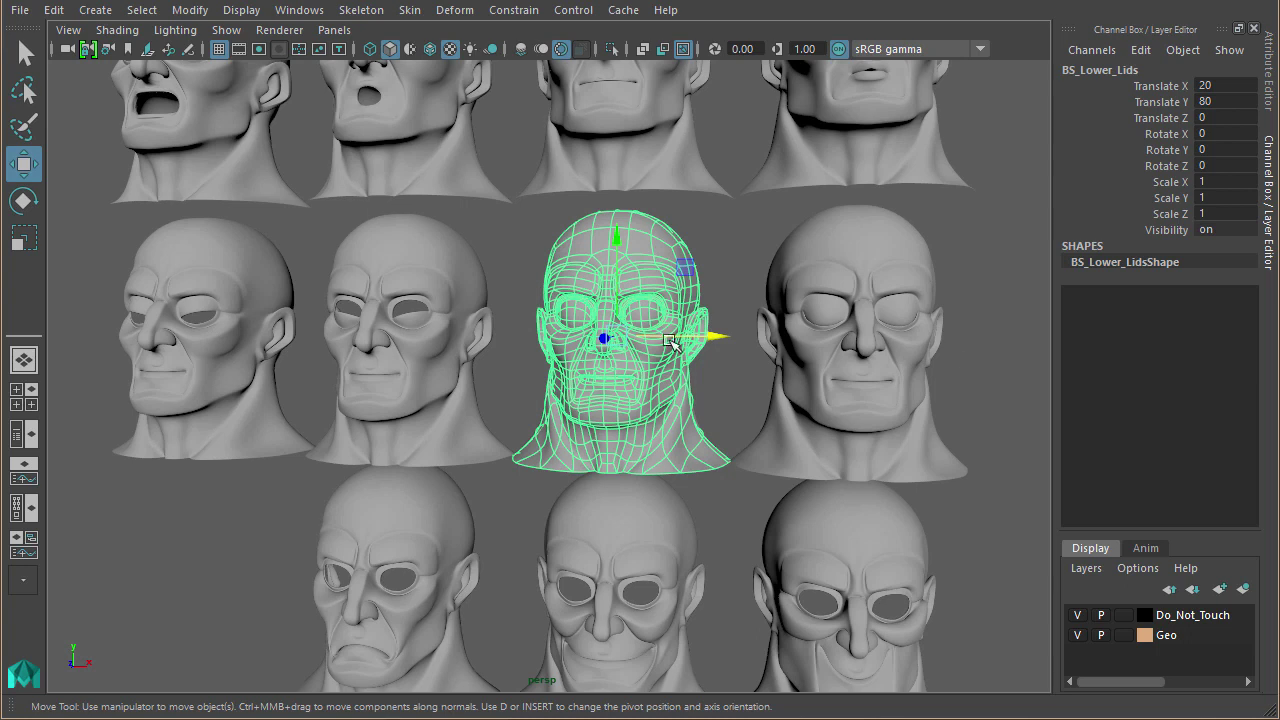
pyautogui.keyDown('alt'); pyautogui.moveTo(521, 469); pyautogui.dragTo(416, 444, button='middle'); pyautogui.keyUp('alt')
pyautogui.keyDown('alt'); pyautogui.moveTo(416, 444); pyautogui.dragTo(674, 443, button='right'); pyautogui.keyUp('alt')
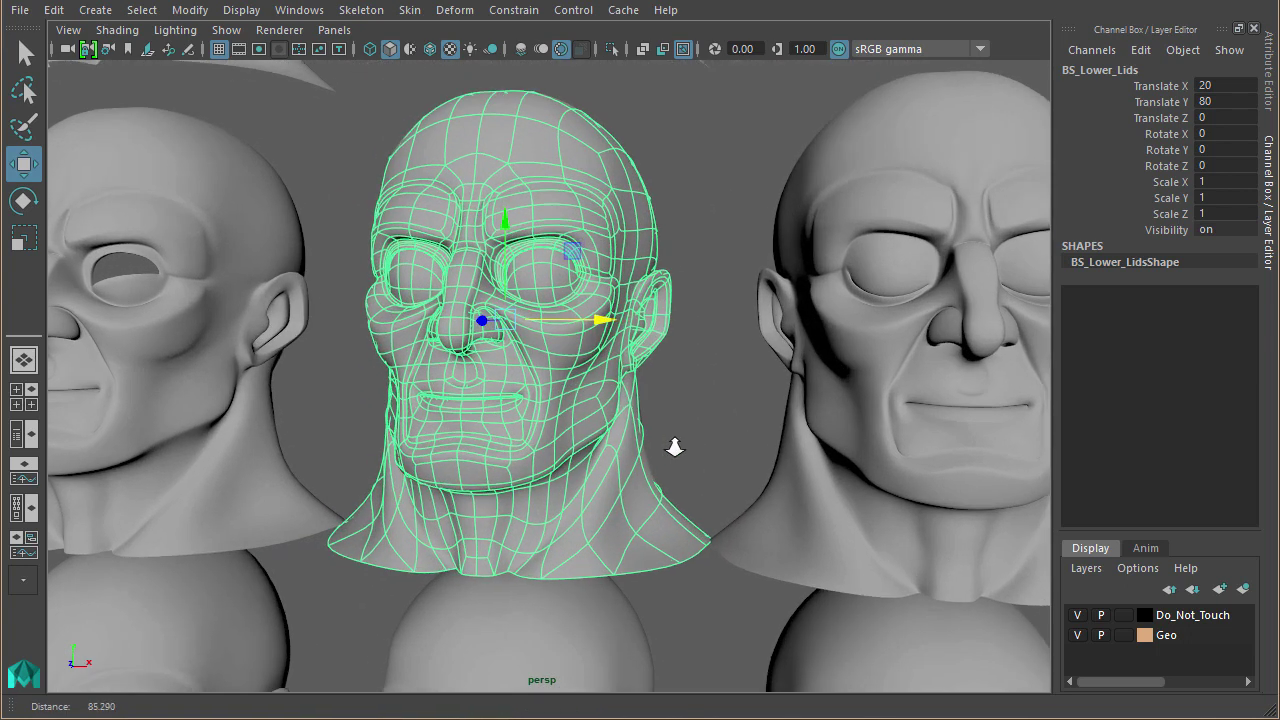
# - Compare the closed-eye BS_Lower_Lids head with the half-closed BS_Lower_Lids_Mid head in the eyelid row
pyautogui.keyDown('alt'); pyautogui.moveTo(497, 337); pyautogui.dragTo(594, 437, button='middle'); pyautogui.keyUp('alt')
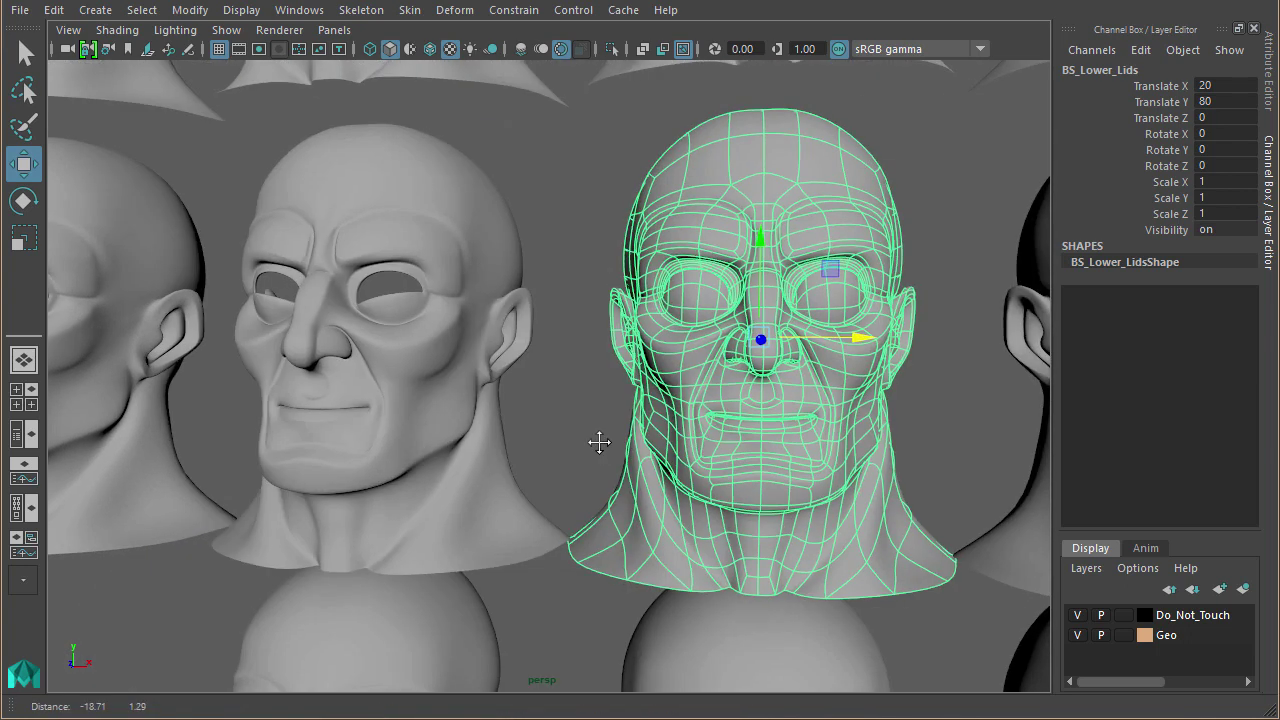
pyautogui.keyDown('alt'); pyautogui.moveTo(594, 437); pyautogui.dragTo(408, 360, button='right'); pyautogui.keyUp('alt')
pyautogui.click(407, 358)
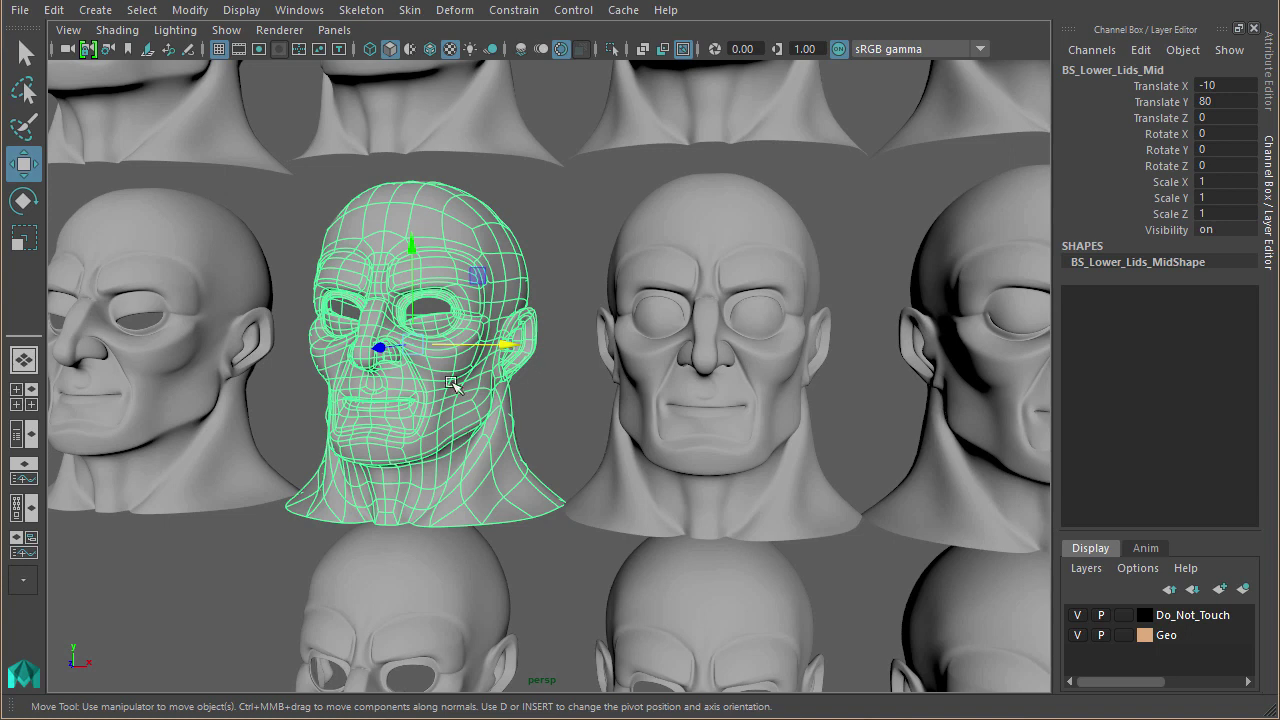
pyautogui.keyDown('alt'); pyautogui.moveTo(745, 526); pyautogui.dragTo(745, 537, button='middle'); pyautogui.keyUp('alt')
pyautogui.keyDown('alt'); pyautogui.moveTo(662, 516); pyautogui.dragTo(646, 400, button='right'); pyautogui.keyUp('alt')
pyautogui.keyDown('alt'); pyautogui.moveTo(700, 374); pyautogui.dragTo(703, 474, button='middle'); pyautogui.keyUp('alt')
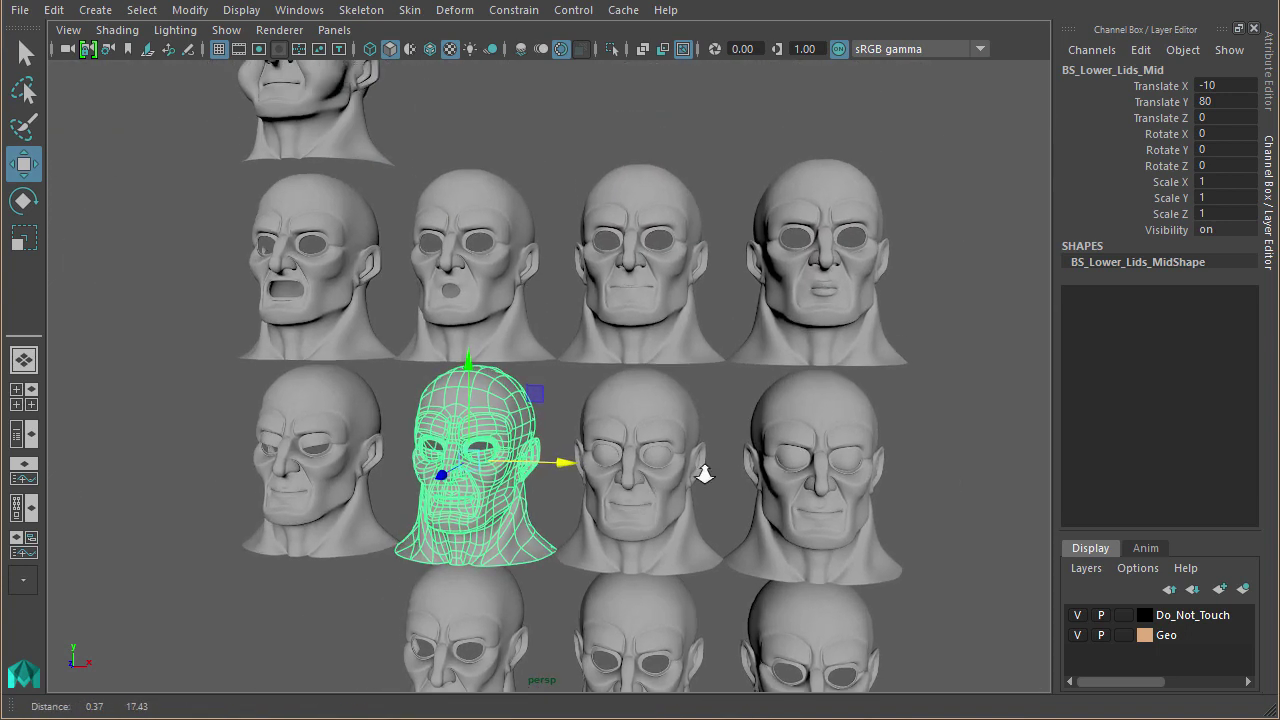
pyautogui.keyDown('alt'); pyautogui.moveTo(703, 474); pyautogui.dragTo(760, 478, button='right'); pyautogui.keyUp('alt')
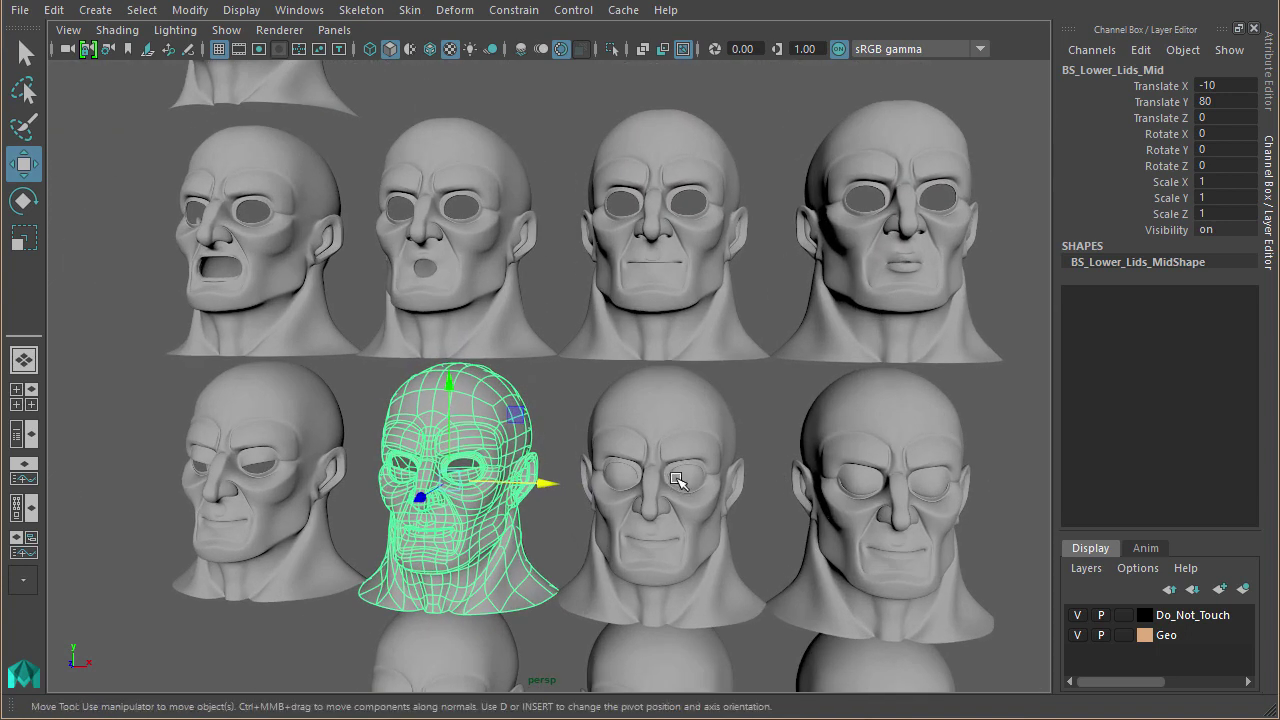
# - Examine the mouth heads in the row above the eyelids, including BS_Lips, and the BS_Puff head on top
pyautogui.click(971, 429)
pyautogui.keyDown('alt'); pyautogui.moveTo(719, 321); pyautogui.dragTo(645, 481, button='middle'); pyautogui.keyUp('alt')
pyautogui.keyDown('alt'); pyautogui.moveTo(730, 400); pyautogui.dragTo(795, 408, button='right'); pyautogui.keyUp('alt')
pyautogui.keyDown('alt'); pyautogui.moveTo(798, 408); pyautogui.dragTo(805, 280, button='middle'); pyautogui.keyUp('alt')
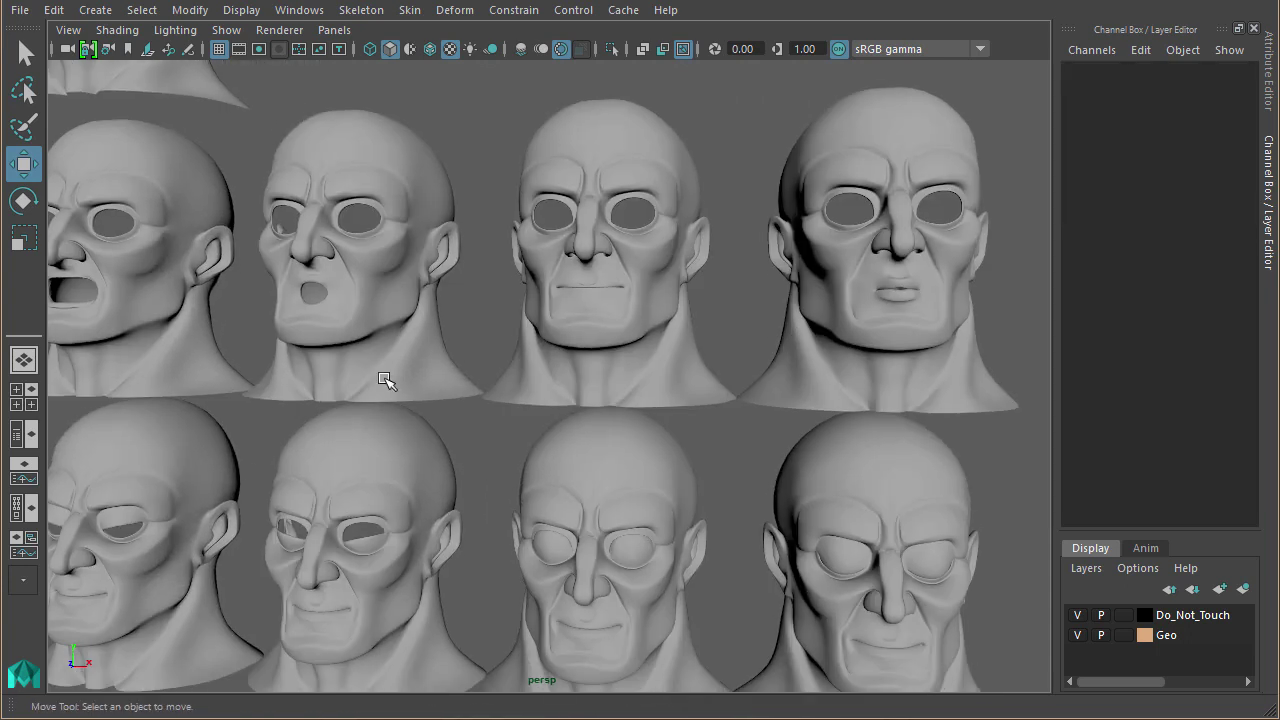
pyautogui.click(895, 332)
pyautogui.click(300, 328)
pyautogui.keyDown('alt'); pyautogui.moveTo(448, 398); pyautogui.dragTo(478, 388, button='middle'); pyautogui.keyUp('alt')
pyautogui.click(400, 325)
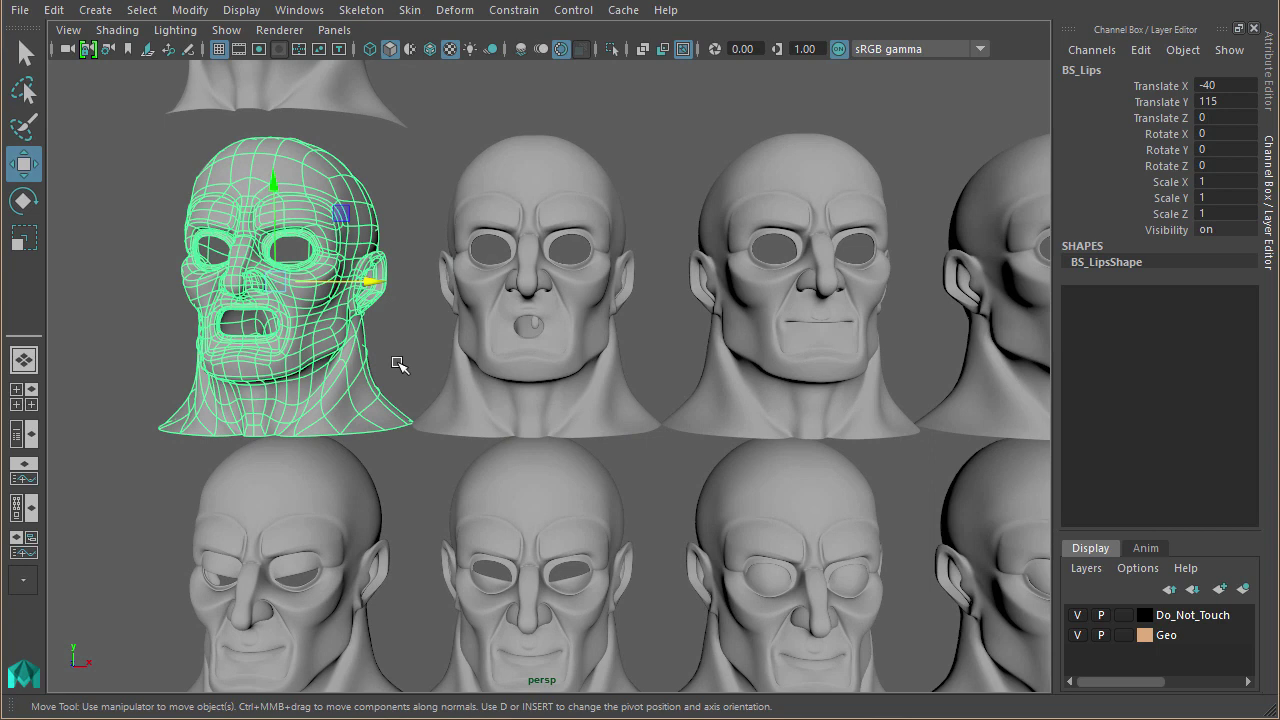
pyautogui.keyDown('alt'); pyautogui.moveTo(585, 196); pyautogui.dragTo(623, 377, button='middle'); pyautogui.keyUp('alt')
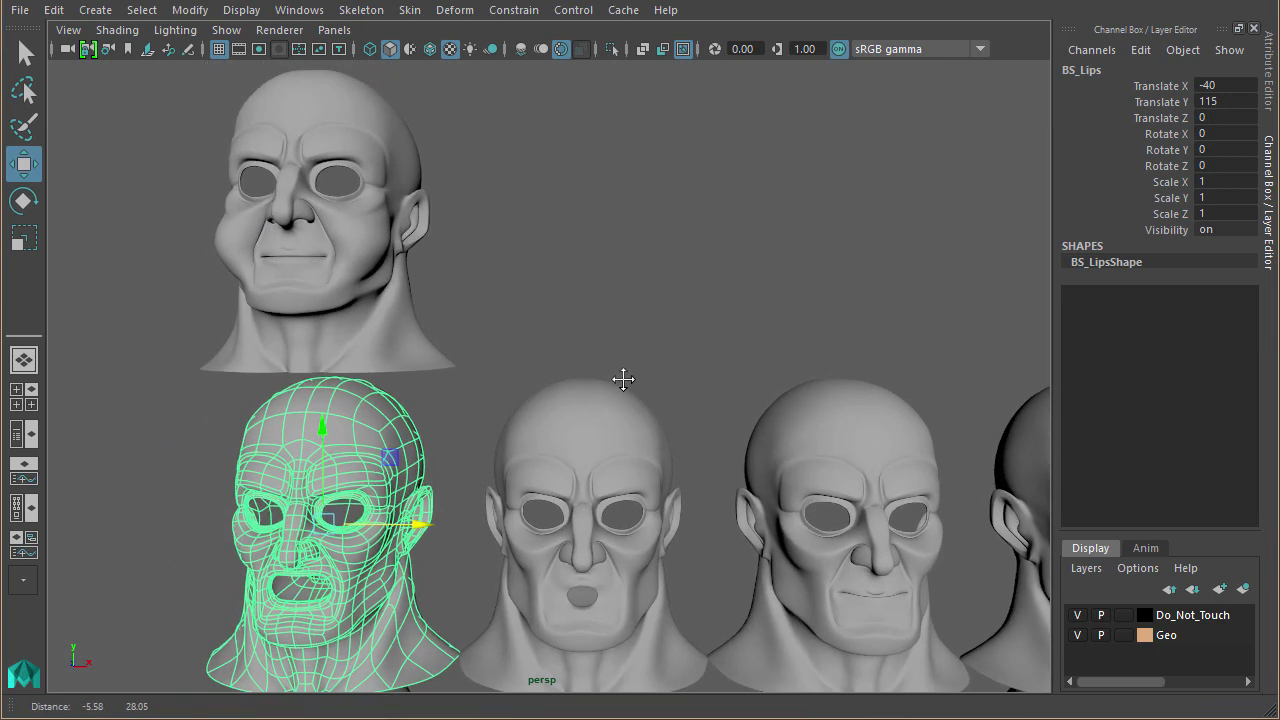
pyautogui.click(336, 240)
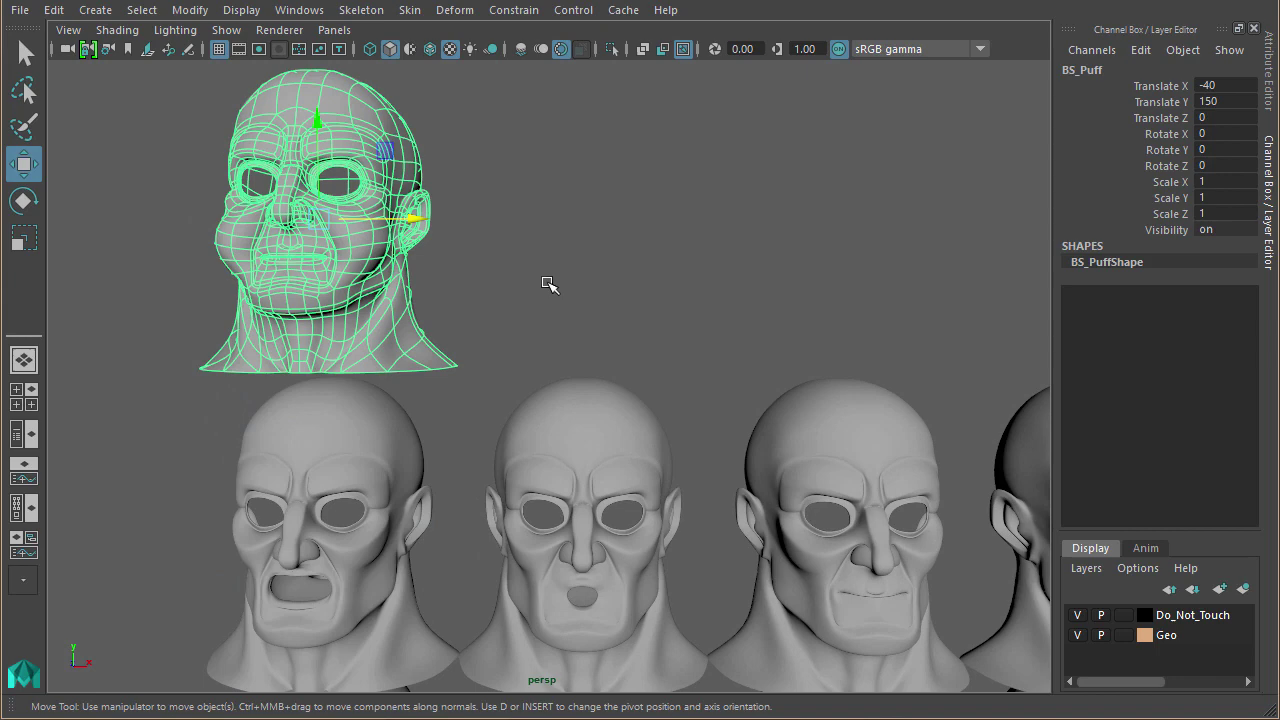
pyautogui.click(604, 295)
# - Inspect the closed mouth of the BS_M head up close and from an angle
pyautogui.keyDown('alt'); pyautogui.moveTo(843, 523); pyautogui.dragTo(593, 360, button='middle'); pyautogui.keyUp('alt')
pyautogui.keyDown('alt'); pyautogui.moveTo(674, 372); pyautogui.dragTo(788, 440, button='right'); pyautogui.keyUp('alt')
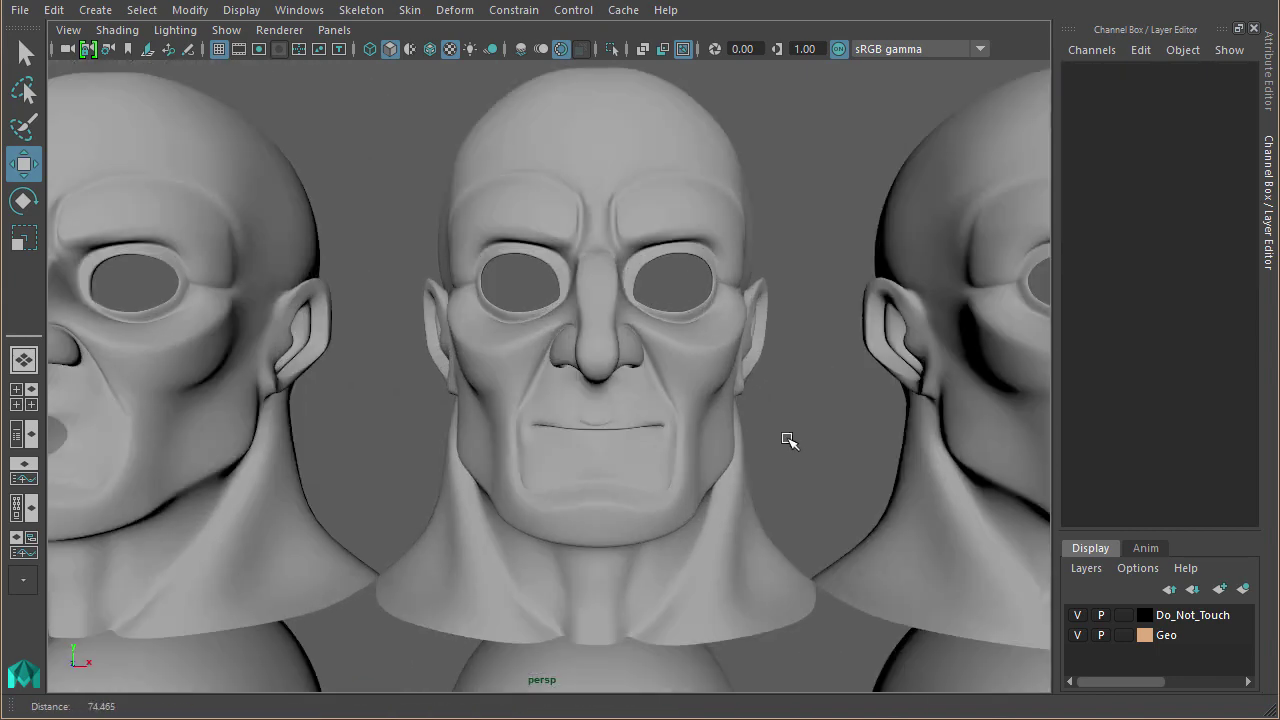
pyautogui.keyDown('alt'); pyautogui.moveTo(788, 440); pyautogui.dragTo(684, 362, button='middle'); pyautogui.keyUp('alt')
pyautogui.keyDown('alt'); pyautogui.moveTo(684, 362); pyautogui.dragTo(784, 480, button='right'); pyautogui.keyUp('alt')
pyautogui.click(614, 357)
pyautogui.keyDown('alt'); pyautogui.moveTo(614, 357); pyautogui.dragTo(678, 407); pyautogui.keyUp('alt')
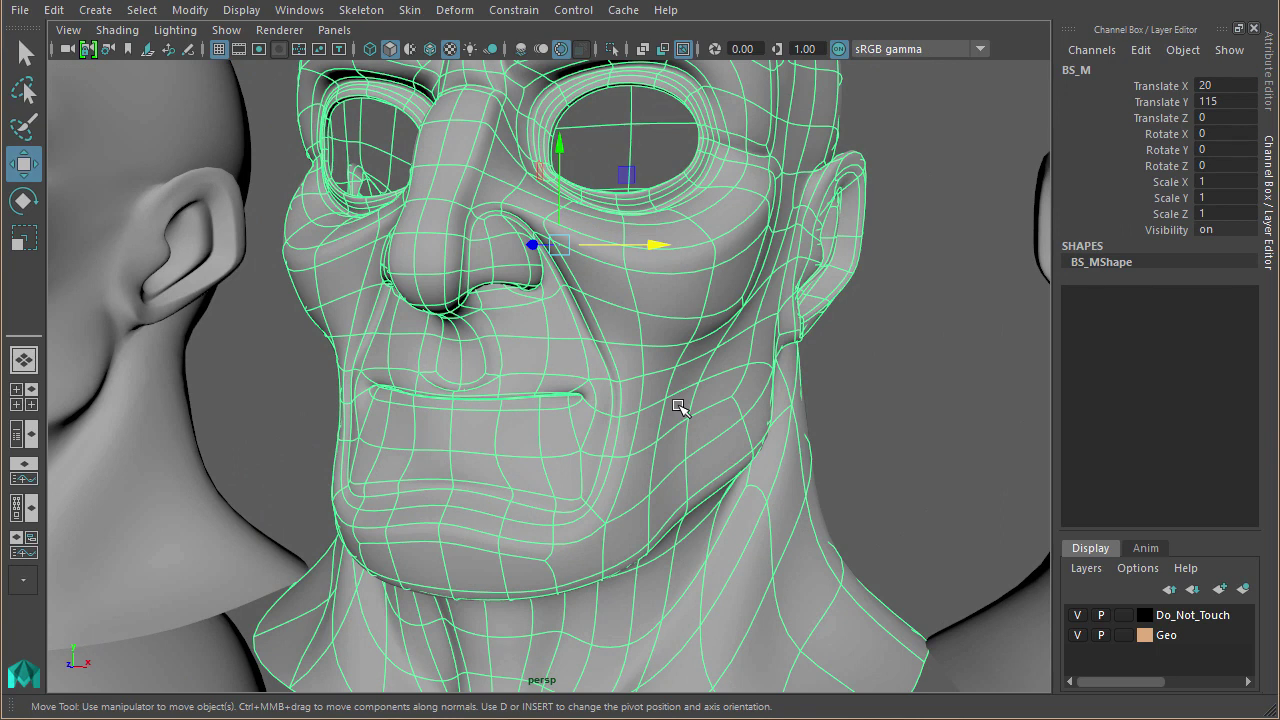
# - Review the full arrangement of blend shape heads above the rigged character head
pyautogui.click(893, 395)
pyautogui.keyDown('alt'); pyautogui.moveTo(948, 531); pyautogui.dragTo(611, 571, button='right'); pyautogui.keyUp('alt')
pyautogui.keyDown('alt'); pyautogui.moveTo(611, 571); pyautogui.dragTo(650, 397, button='middle'); pyautogui.keyUp('alt')
pyautogui.keyDown('alt'); pyautogui.moveTo(560, 409); pyautogui.dragTo(420, 411, button='right'); pyautogui.keyUp('alt')
pyautogui.keyDown('alt'); pyautogui.moveTo(565, 425); pyautogui.dragTo(580, 371, button='middle'); pyautogui.keyUp('alt')
pyautogui.keyDown('alt'); pyautogui.moveTo(709, 366); pyautogui.dragTo(574, 394, button='right'); pyautogui.keyUp('alt')
pyautogui.keyDown('alt'); pyautogui.moveTo(574, 394); pyautogui.dragTo(600, 403, button='middle'); pyautogui.keyUp('alt')
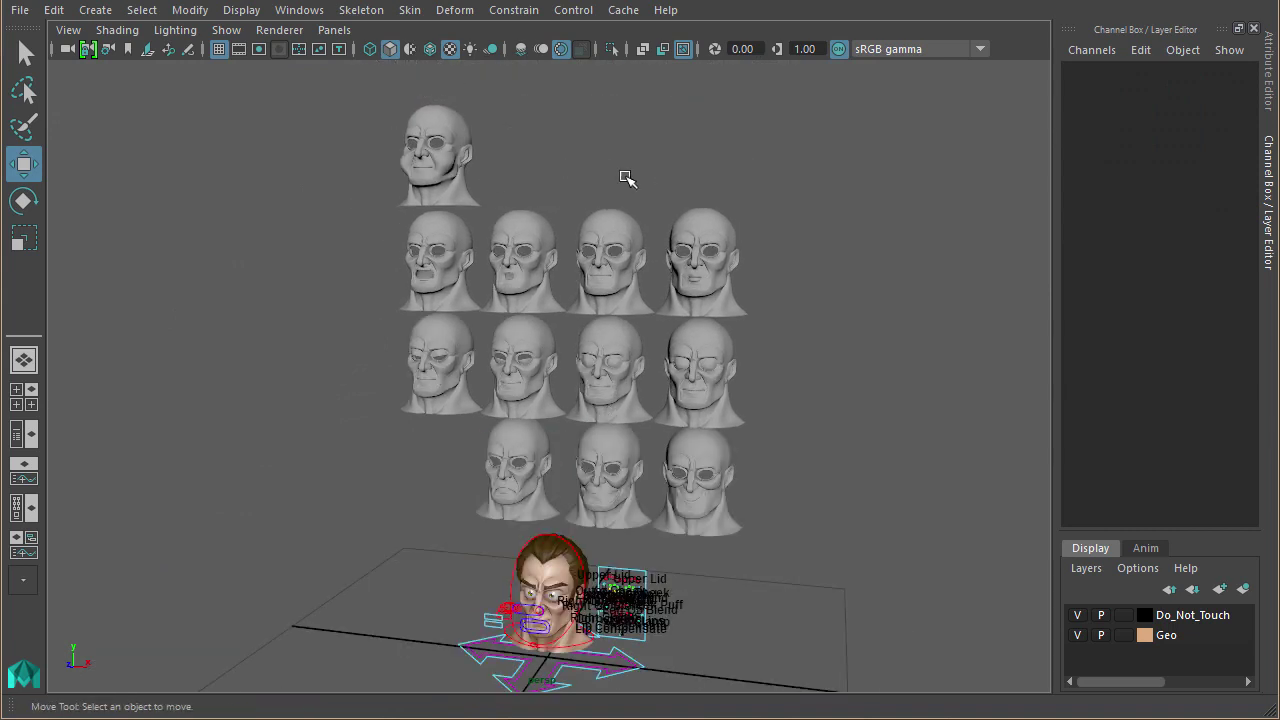
pyautogui.moveTo(846, 520)
pyautogui.keyDown('alt'); pyautogui.mouseDown(button='middle')
pyautogui.moveTo(774, 434)
pyautogui.moveTo(830, 436)
pyautogui.moveTo(841, 517)
pyautogui.mouseUp(button='middle'); pyautogui.keyUp('alt')
pyautogui.keyDown('alt'); pyautogui.moveTo(841, 517); pyautogui.dragTo(743, 520, button='right'); pyautogui.keyUp('alt')
pyautogui.keyDown('alt'); pyautogui.moveTo(743, 520); pyautogui.dragTo(757, 491, button='middle'); pyautogui.keyUp('alt')
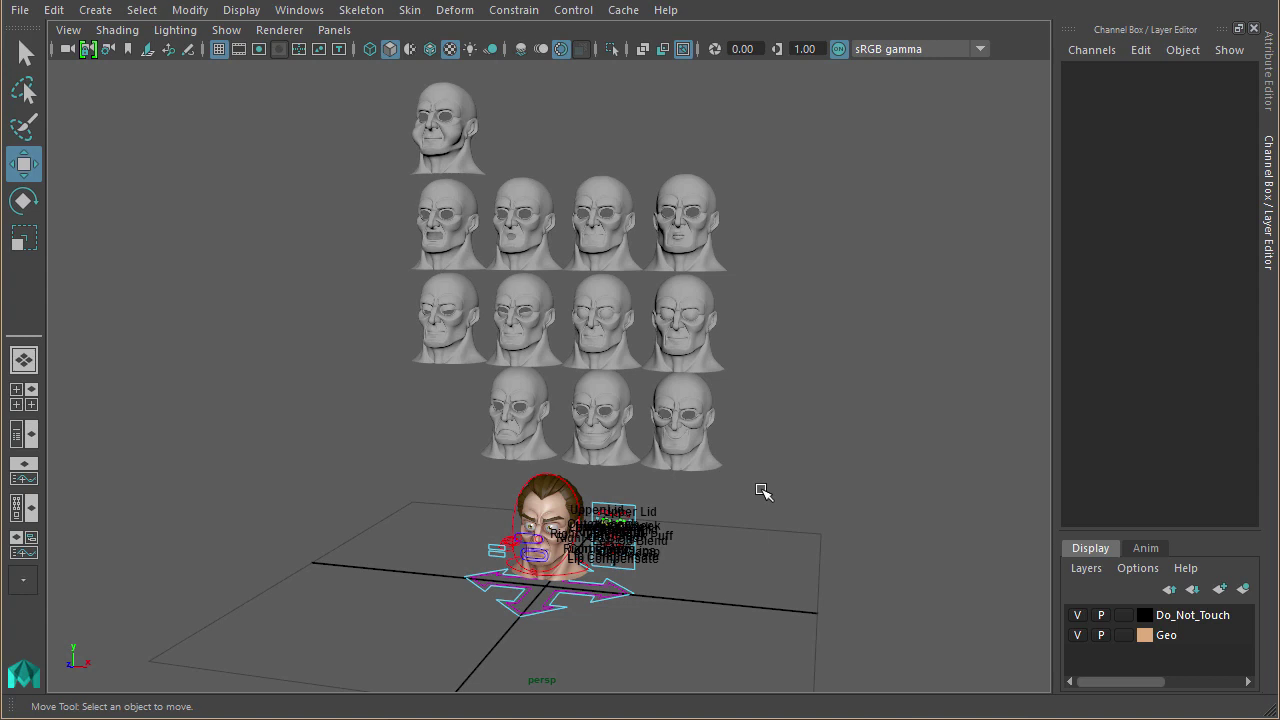
# - Look over the rows of blend shape heads near the rigged head and select all of them as a group
pyautogui.scroll(4, 690, 412)
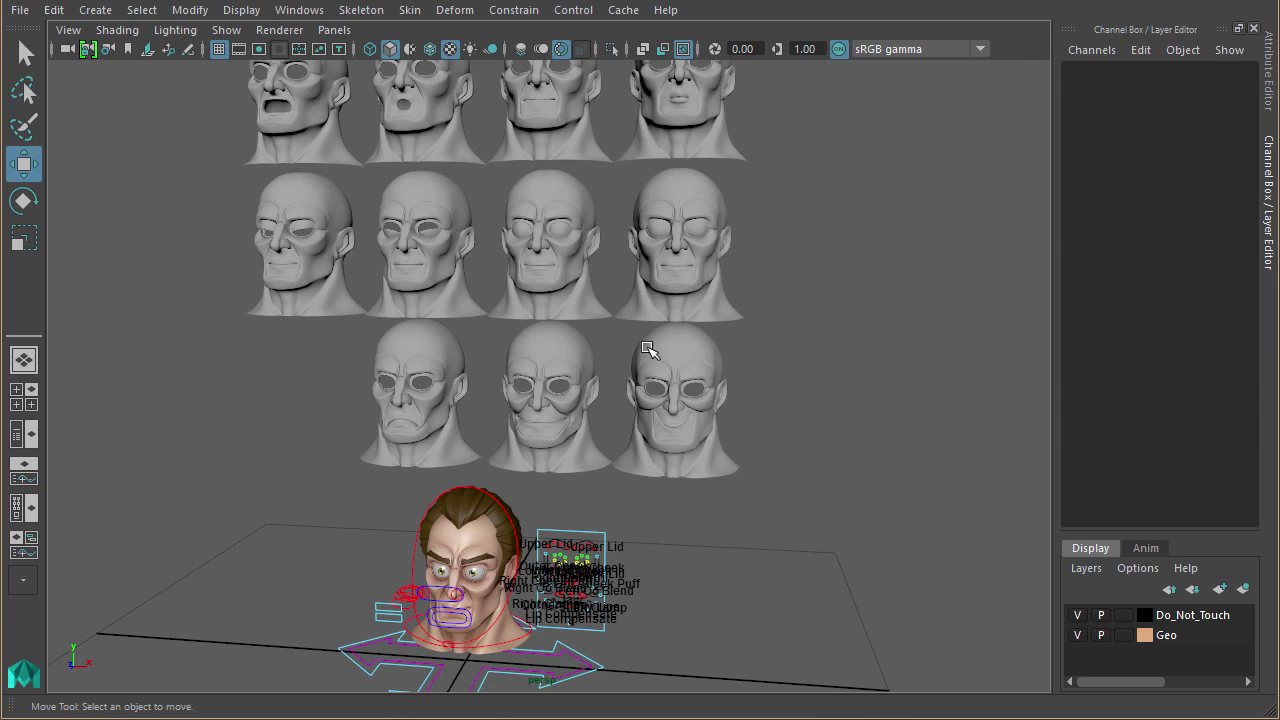
pyautogui.keyDown('alt'); pyautogui.moveTo(591, 334); pyautogui.dragTo(483, 363, button='middle'); pyautogui.keyUp('alt')
pyautogui.keyDown('alt'); pyautogui.moveTo(483, 363); pyautogui.dragTo(394, 354, button='right'); pyautogui.keyUp('alt')
pyautogui.keyDown('alt'); pyautogui.moveTo(394, 354); pyautogui.dragTo(533, 360, button='middle'); pyautogui.keyUp('alt')
pyautogui.scroll(1, 533, 360)
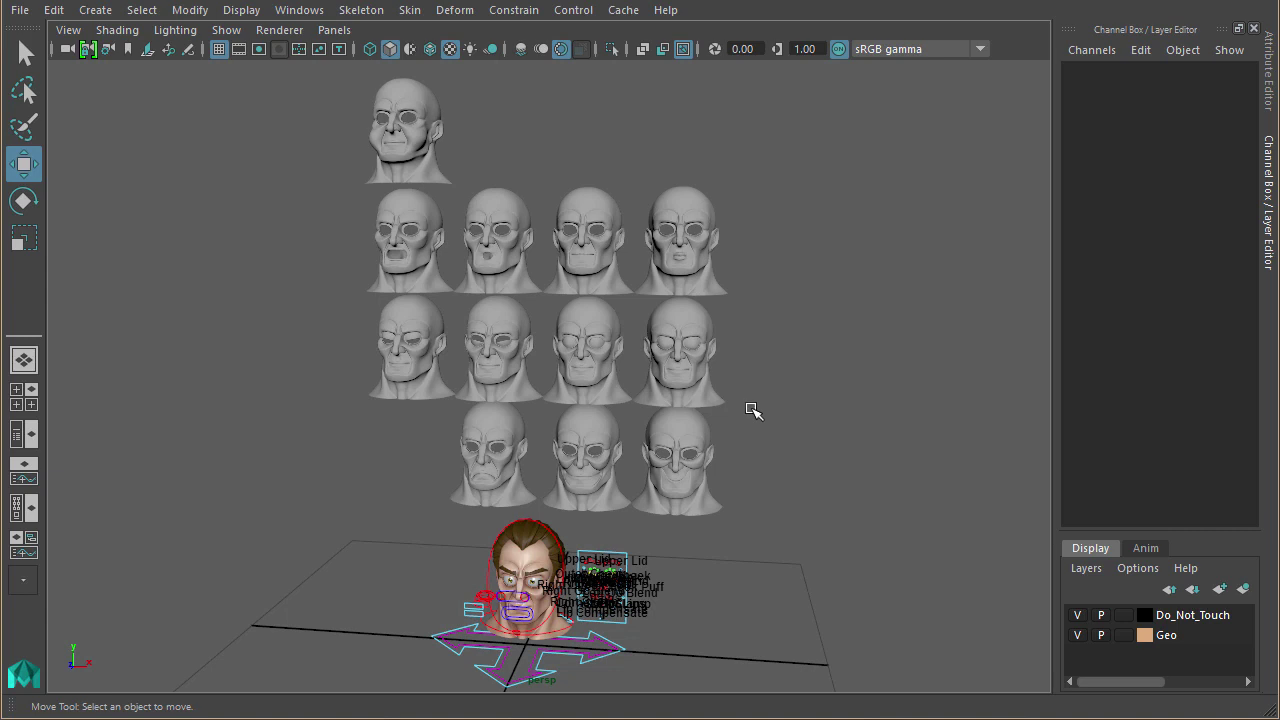
pyautogui.moveTo(323, 129); pyautogui.dragTo(886, 463)
pyautogui.keyDown('alt'); pyautogui.moveTo(886, 463); pyautogui.dragTo(846, 428, button='middle'); pyautogui.keyUp('alt')
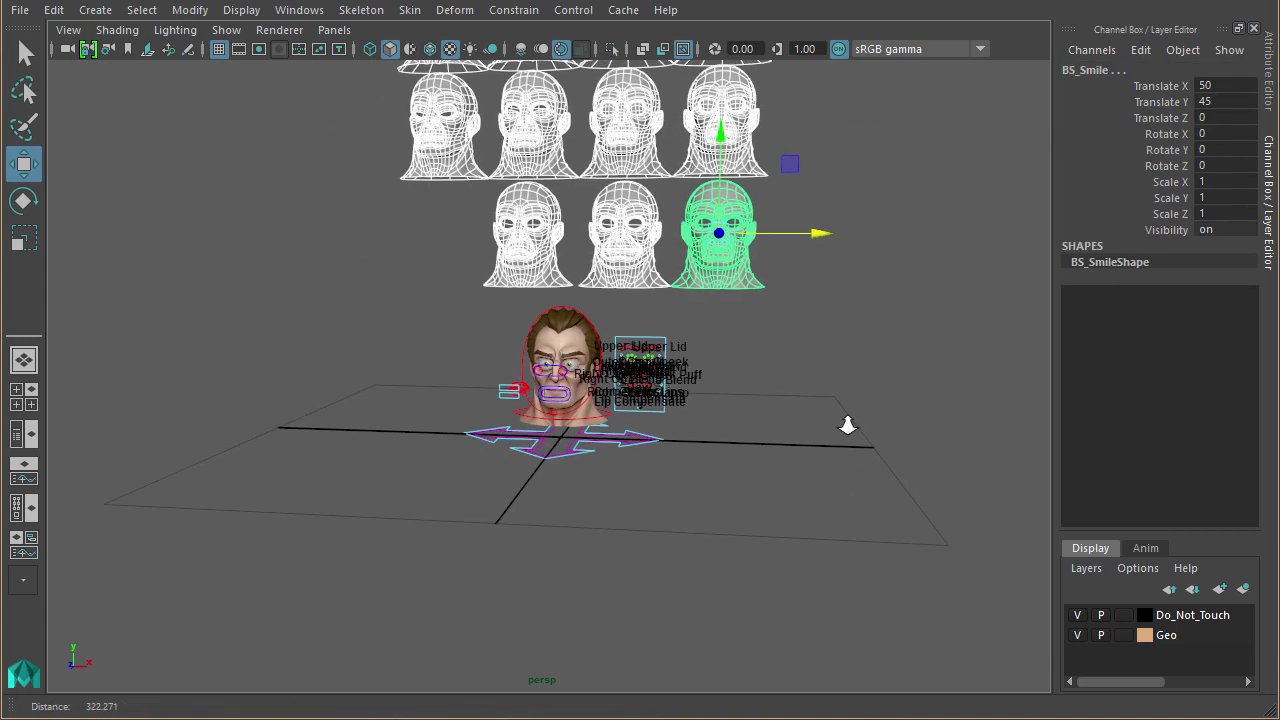
pyautogui.scroll(2, 578, 328)
# - Duplicate the rigged character's main head mesh and move the copy along X to about -85
pyautogui.click(578, 328)
pyautogui.keyDown('alt'); pyautogui.moveTo(757, 366); pyautogui.dragTo(794, 430, button='middle'); pyautogui.keyUp('alt')
pyautogui.scroll(1, 794, 430)
pyautogui.hotkey('ctrl', 'd')
pyautogui.moveTo(662, 437); pyautogui.dragTo(243, 423)
pyautogui.keyDown('alt'); pyautogui.moveTo(243, 423); pyautogui.dragTo(623, 531, button='middle'); pyautogui.keyUp('alt')
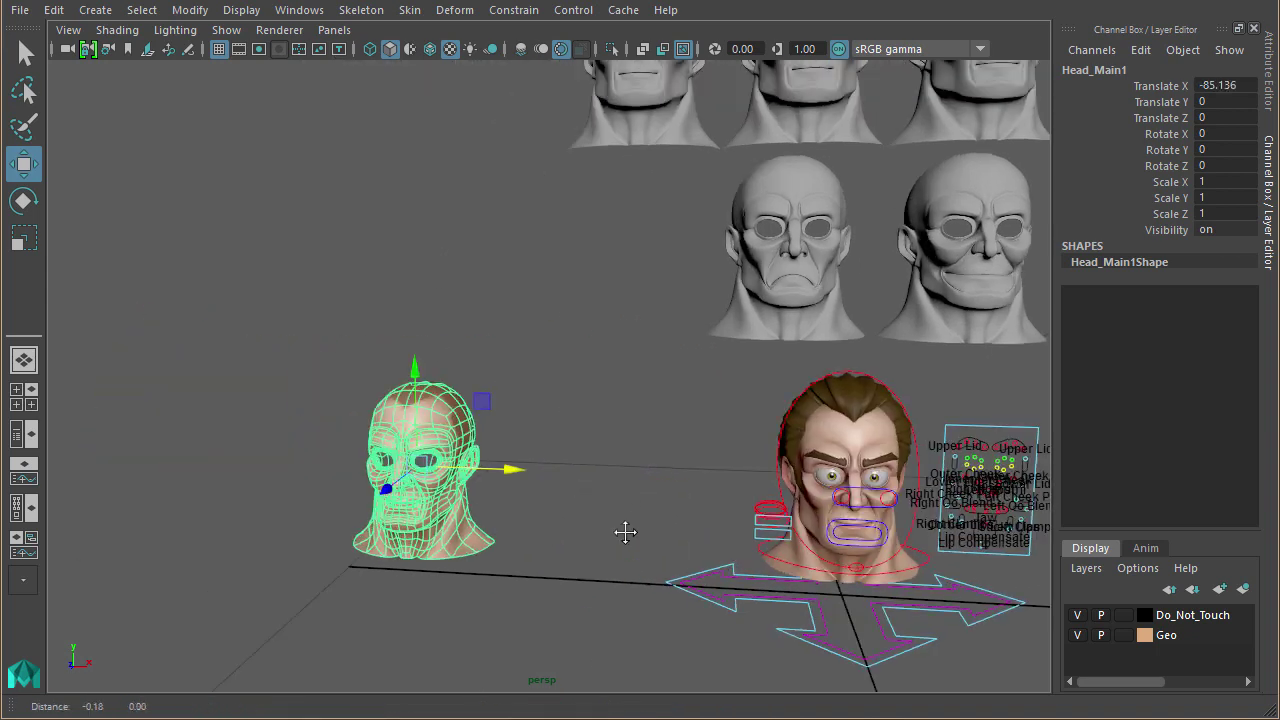
# - Rename the duplicated head as Head_RightBS
pyautogui.scroll(1, 427, 395)
pyautogui.click(1098, 70)
pyautogui.click(1098, 72)
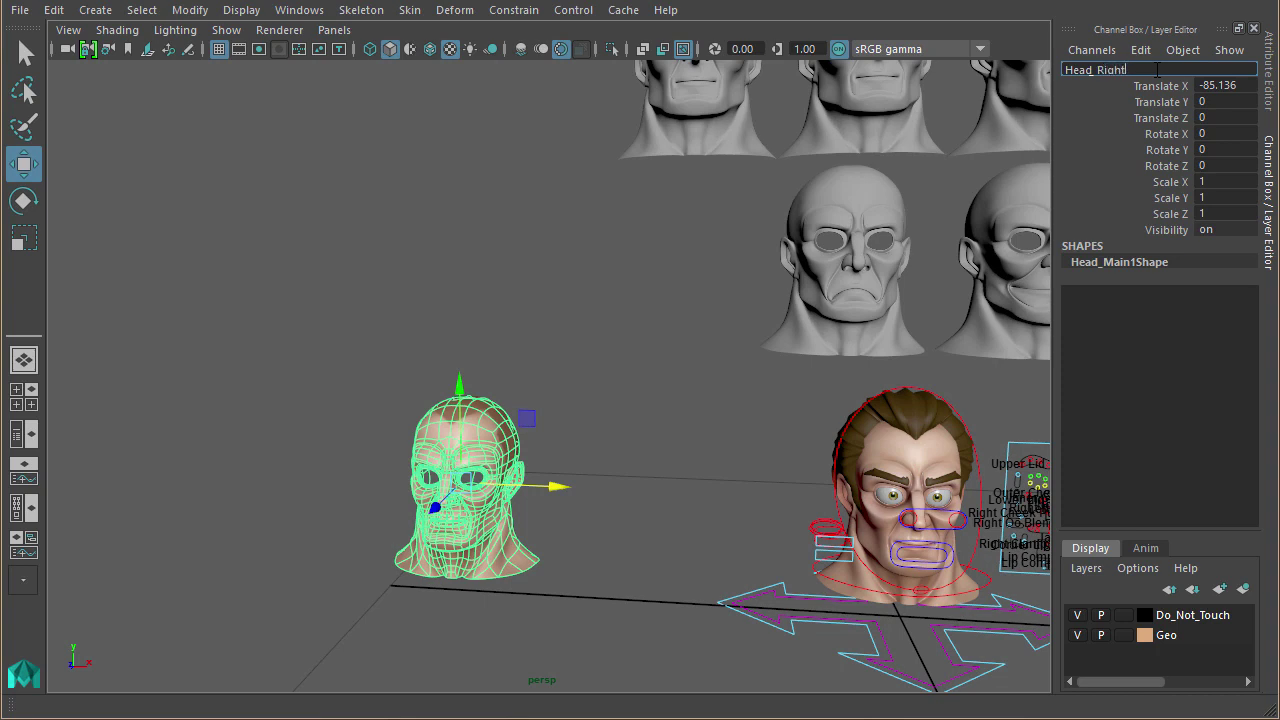
pyautogui.write('Head_RightBS')
pyautogui.press('Return')
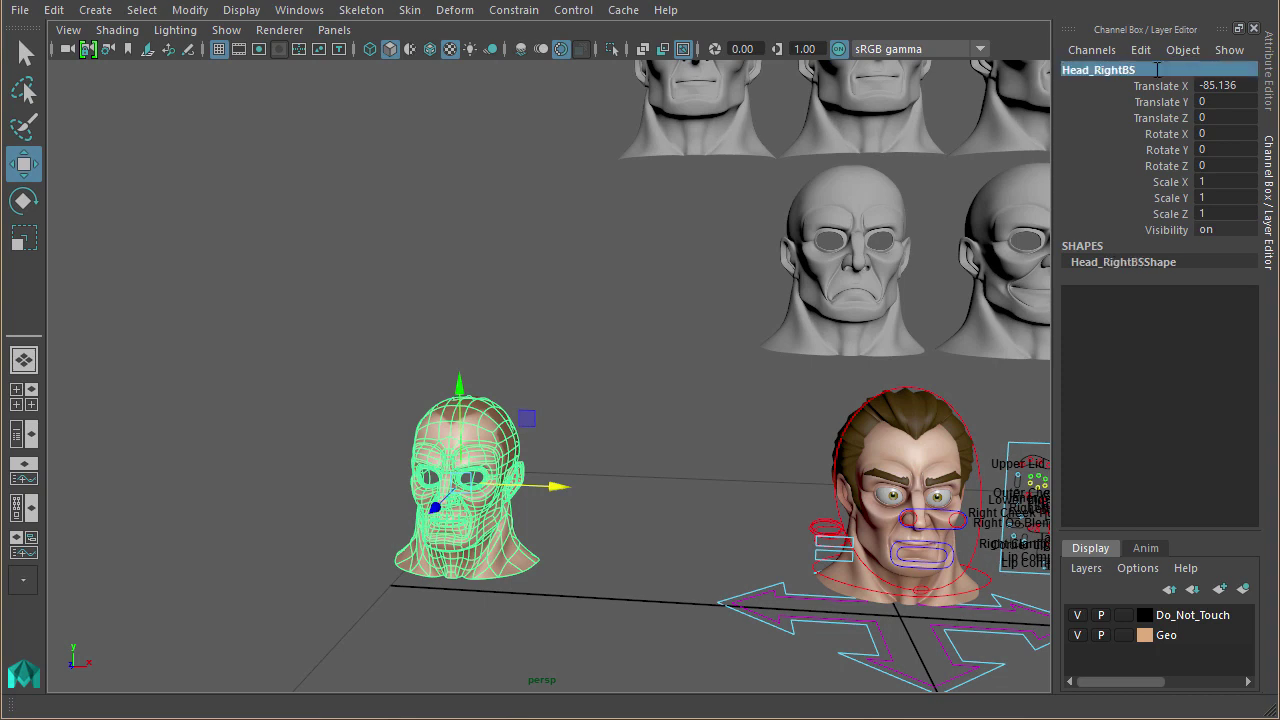
# - Duplicate Head_RightBS, move the copy along X to about -51, and rename it Head_LeftBS
pyautogui.keyDown('alt'); pyautogui.moveTo(594, 523); pyautogui.dragTo(500, 443, button='middle'); pyautogui.keyUp('alt')
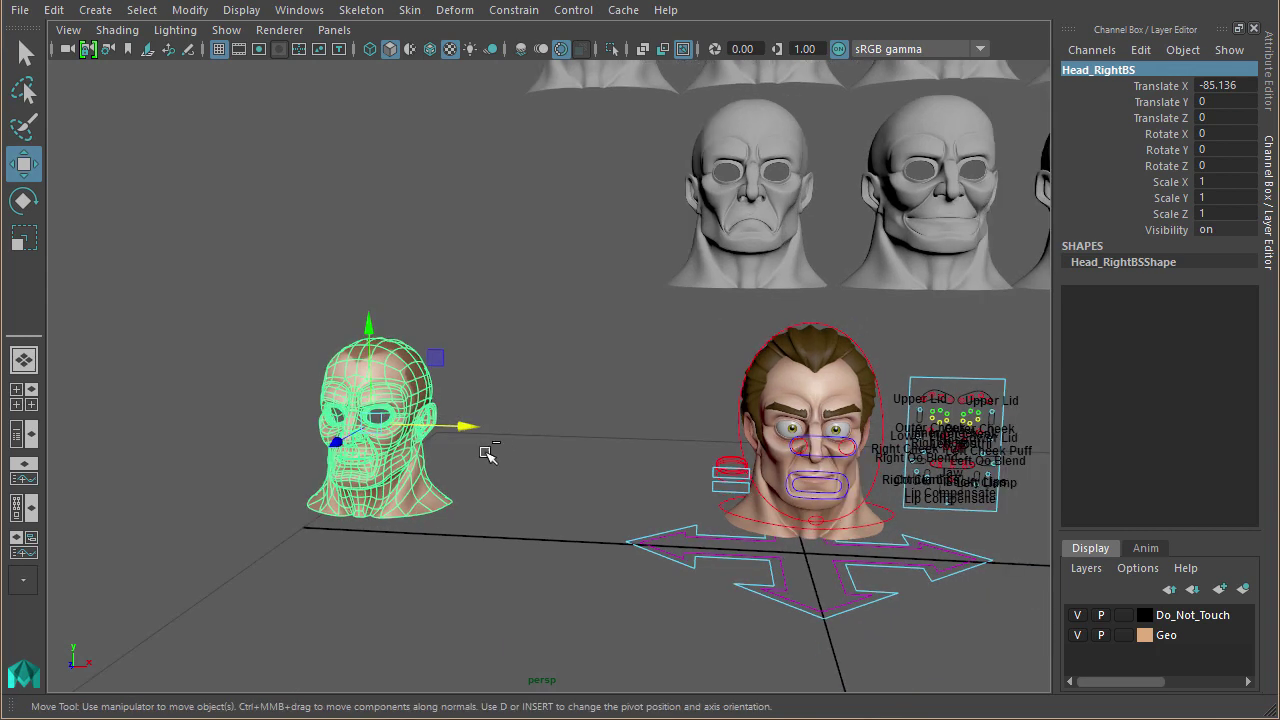
pyautogui.hotkey('ctrl', 'd')
pyautogui.moveTo(468, 424); pyautogui.dragTo(641, 432)
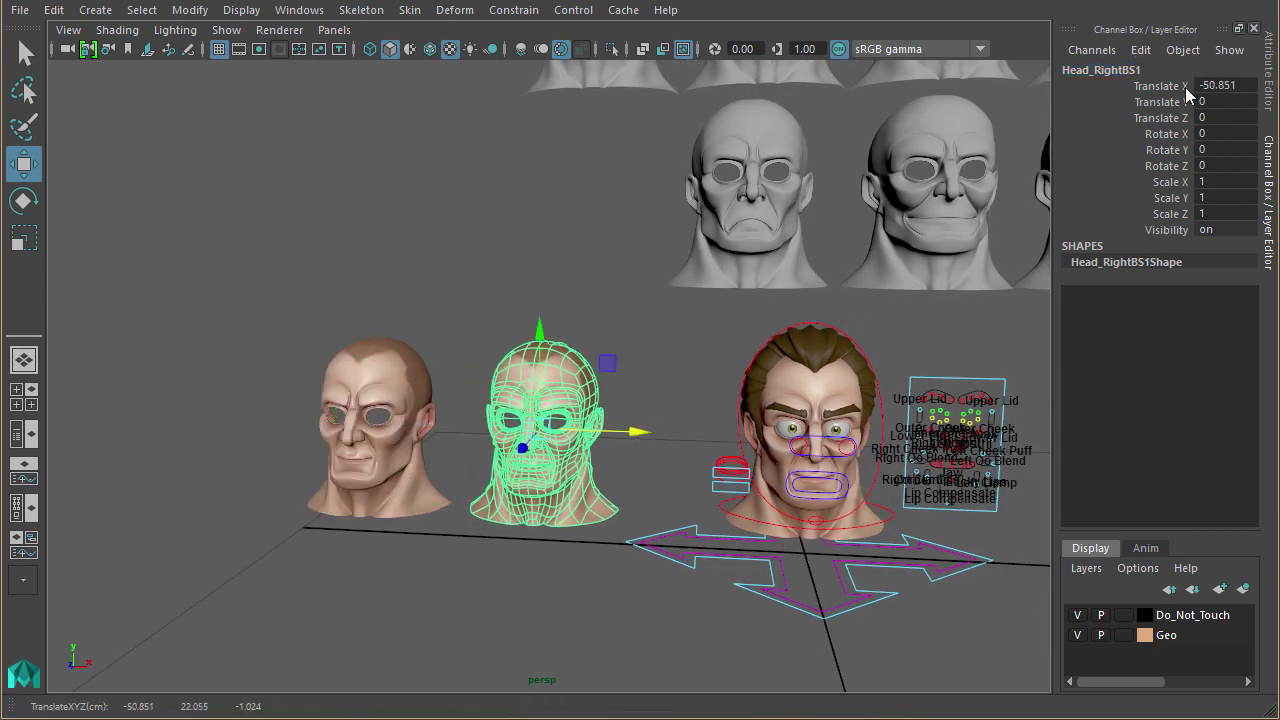
pyautogui.doubleClick(1150, 70)
pyautogui.write('Head_L_')
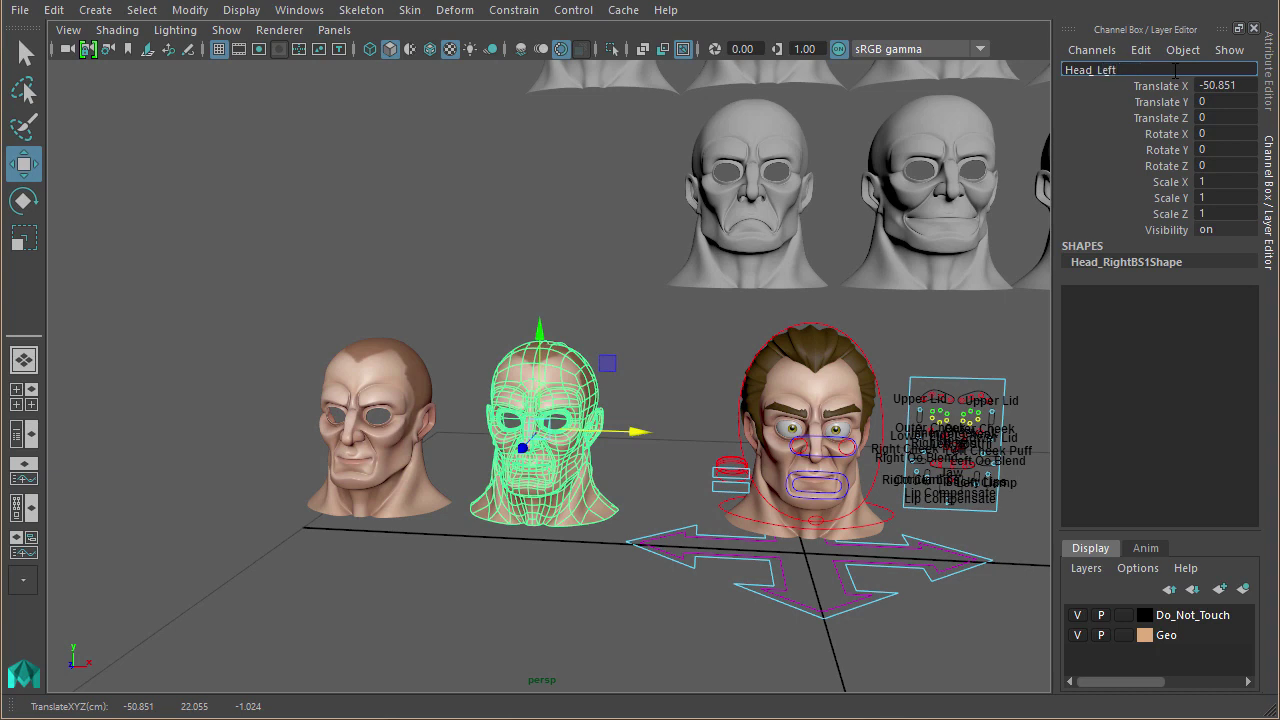
pyautogui.write('ftBS')
pyautogui.press('Return')
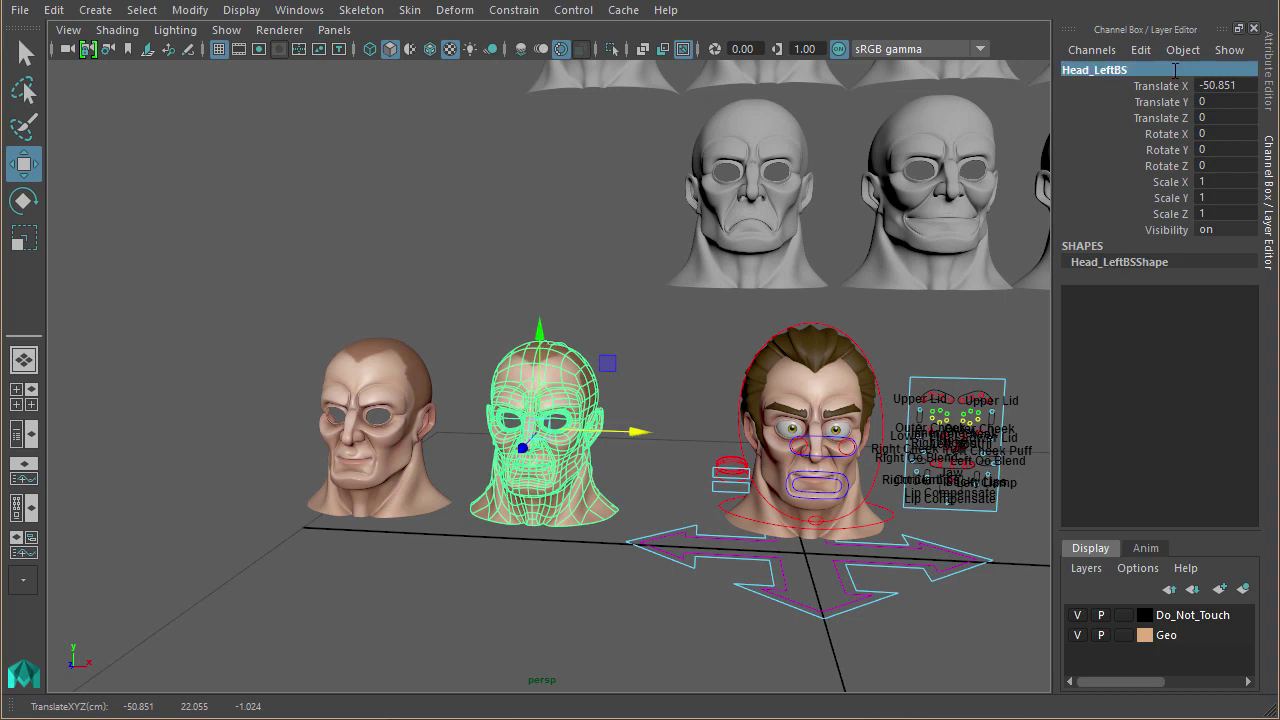
# - Move Head_LeftBS and Head_RightBS together, placing Head_RightBS at about X -103 and Y 43
pyautogui.keyDown('shift'); pyautogui.click(386, 390); pyautogui.keyUp('shift')
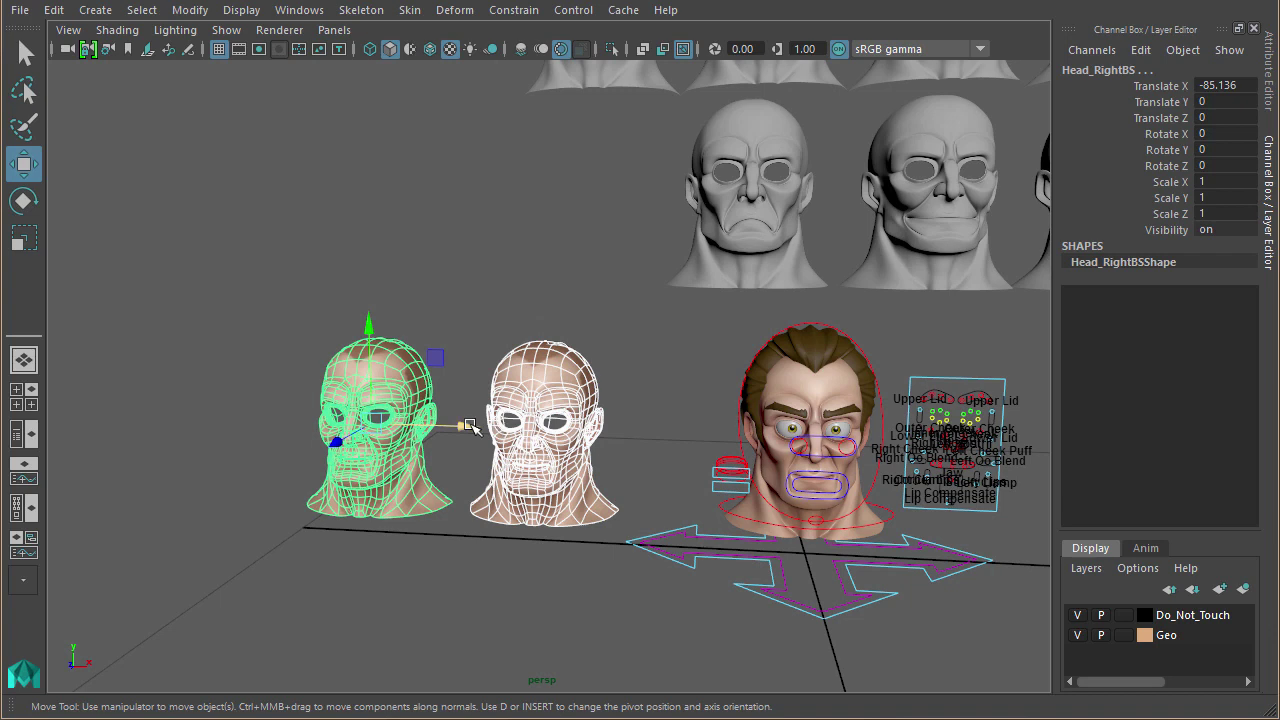
pyautogui.moveTo(470, 427); pyautogui.dragTo(375, 430)
pyautogui.moveTo(283, 330); pyautogui.dragTo(285, 115)
# - Create a blend shape named rightside_BS on Head_RightBS, using all the gray BS heads as targets
pyautogui.keyDown('alt'); pyautogui.moveTo(837, 394); pyautogui.dragTo(829, 494, button='middle'); pyautogui.keyUp('alt')
pyautogui.keyDown('alt'); pyautogui.moveTo(829, 494); pyautogui.dragTo(610, 150, button='right'); pyautogui.keyUp('alt')
pyautogui.keyDown('alt'); pyautogui.moveTo(610, 150); pyautogui.dragTo(566, 202, button='middle'); pyautogui.keyUp('alt')
pyautogui.moveTo(512, 112); pyautogui.dragTo(848, 500)
pyautogui.keyDown('shift'); pyautogui.click(337, 445); pyautogui.keyUp('shift')
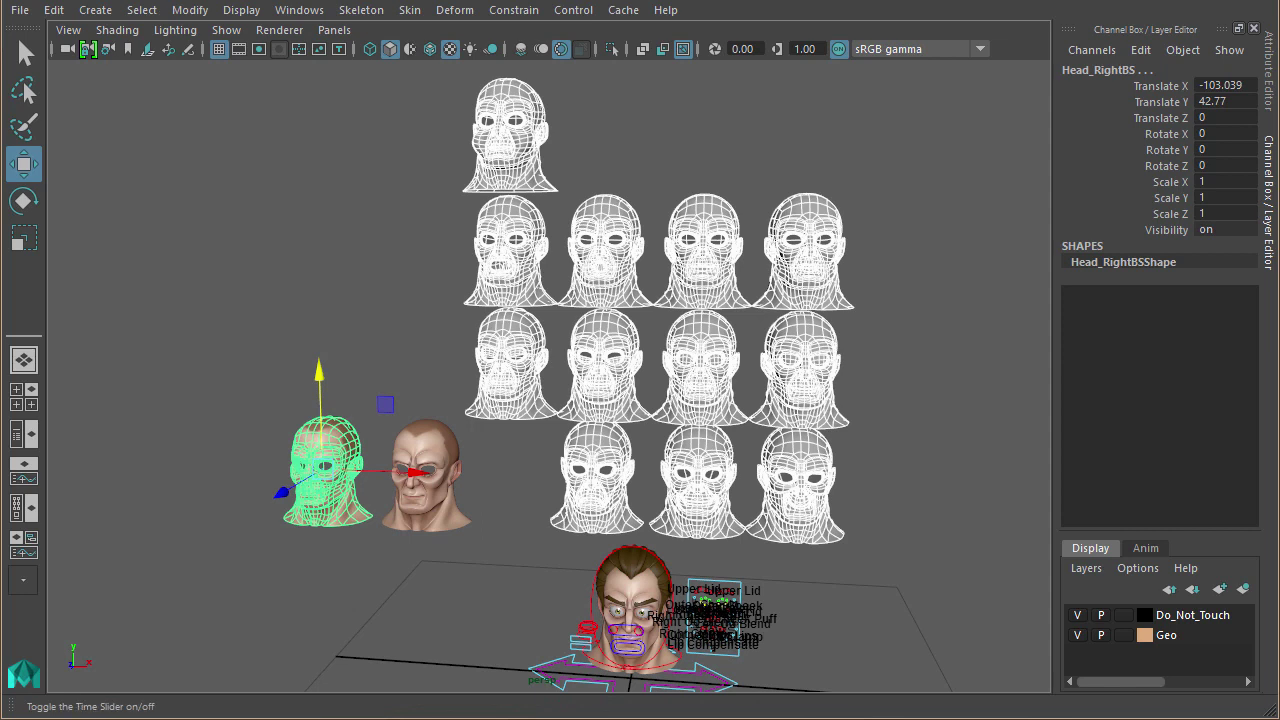
pyautogui.click(470, 130)
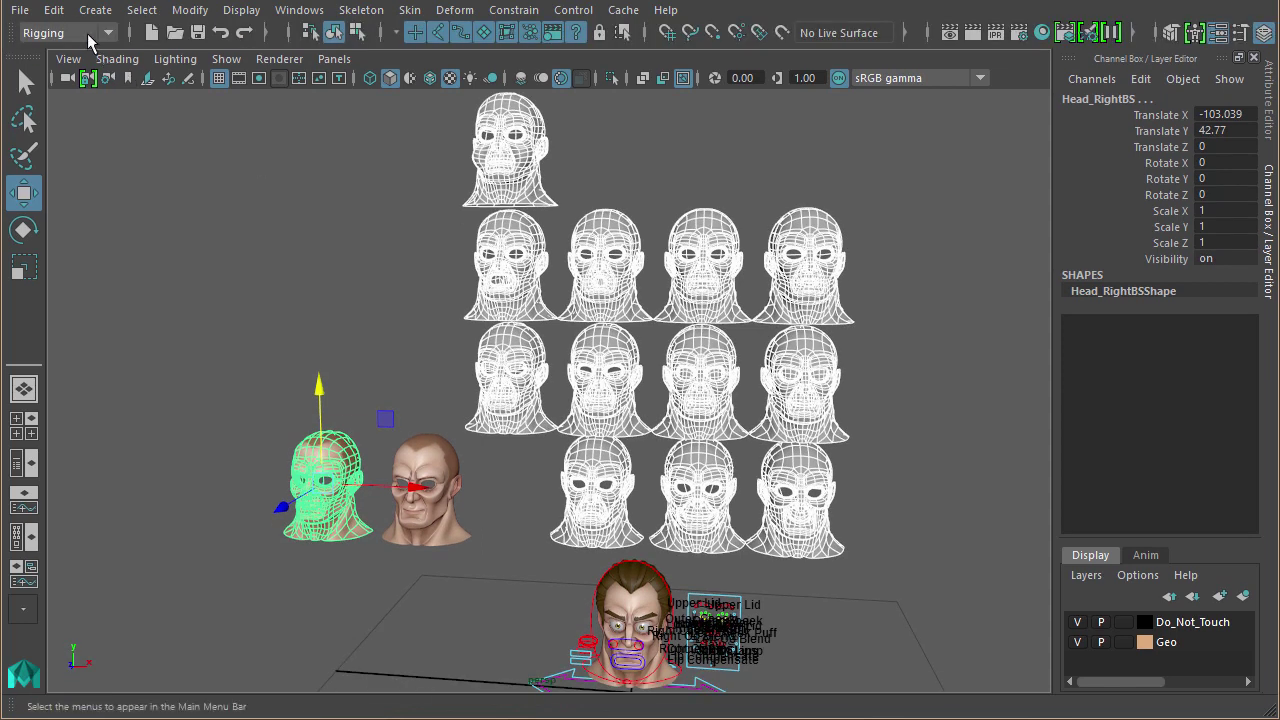
pyautogui.click(455, 10)
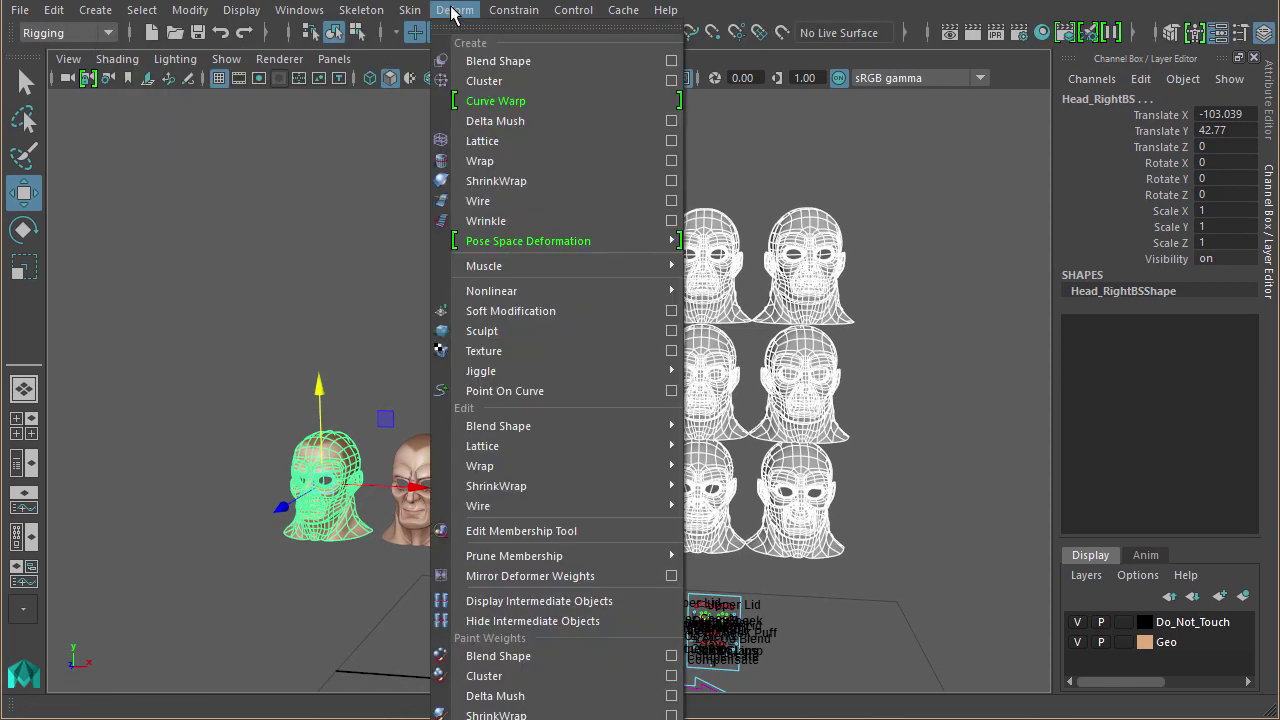
pyautogui.click(671, 61)
pyautogui.moveTo(910, 5); pyautogui.dragTo(874, 148)
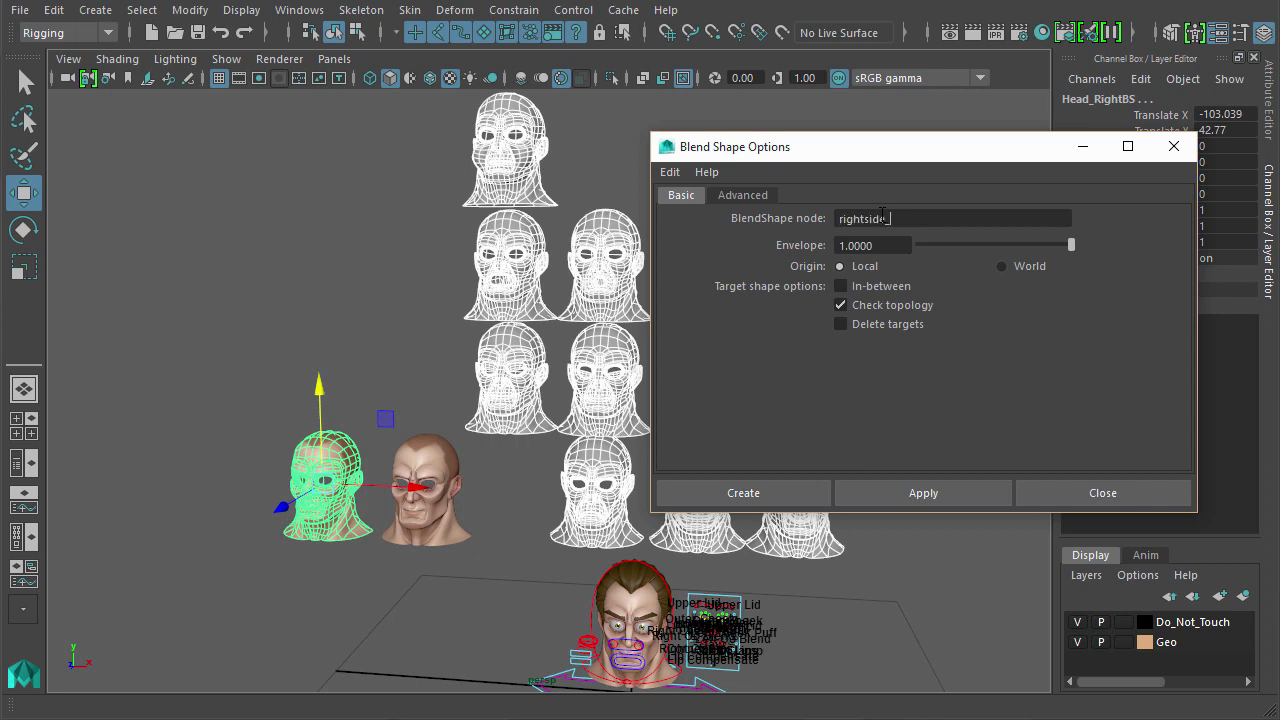
pyautogui.click(923, 492)
# - Create a second blend shape named leftside_BS on Head_LeftBS with the same gray target heads
pyautogui.click(349, 580)
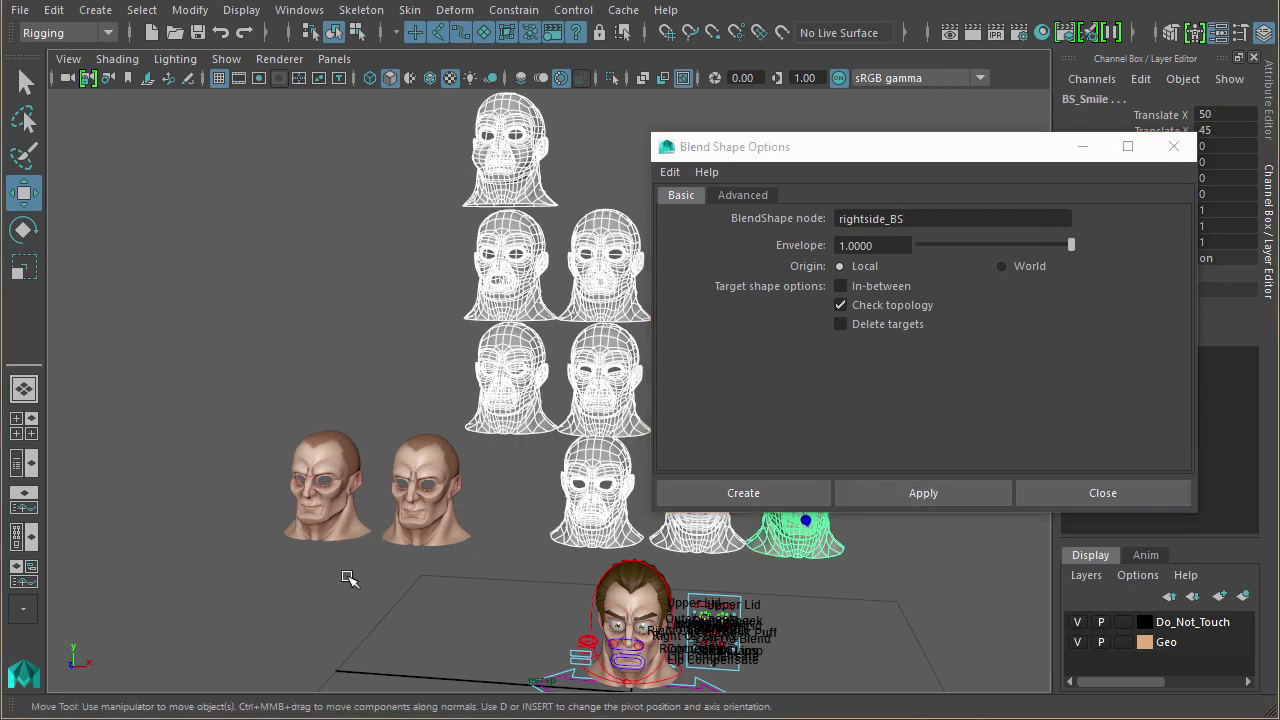
pyautogui.click(425, 490)
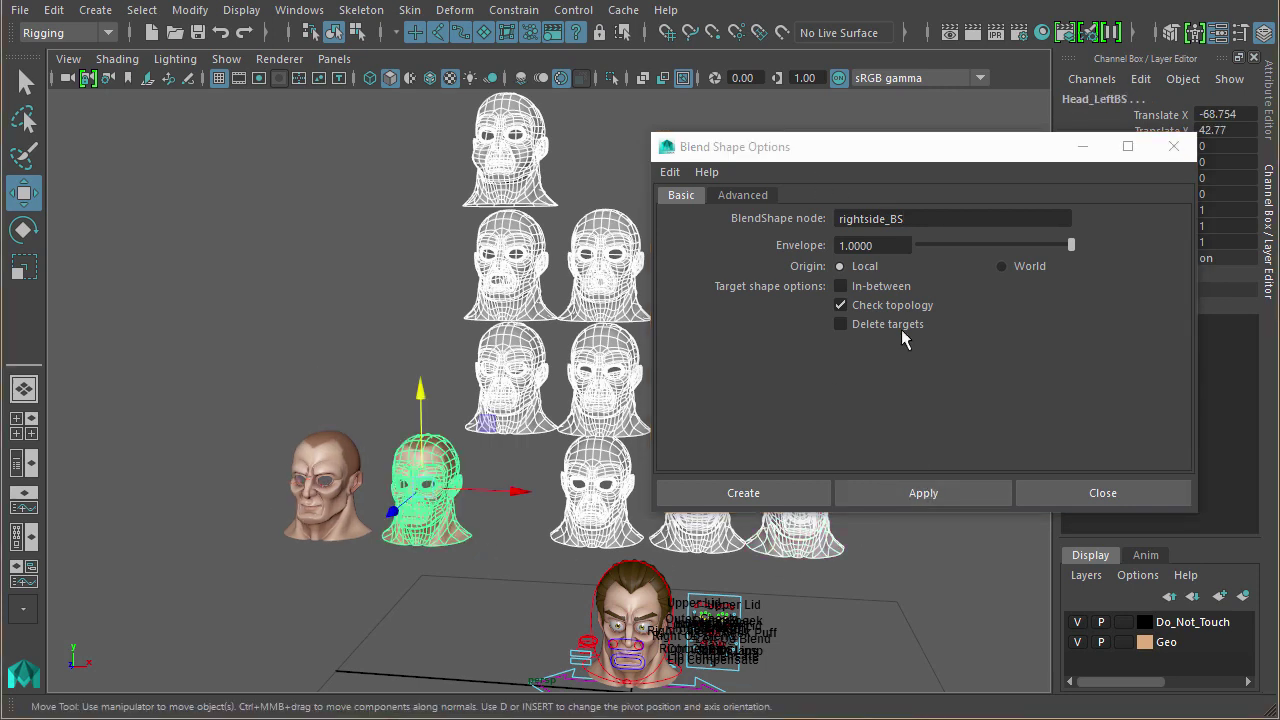
pyautogui.moveTo(864, 222); pyautogui.dragTo(820, 218)
pyautogui.write('left')
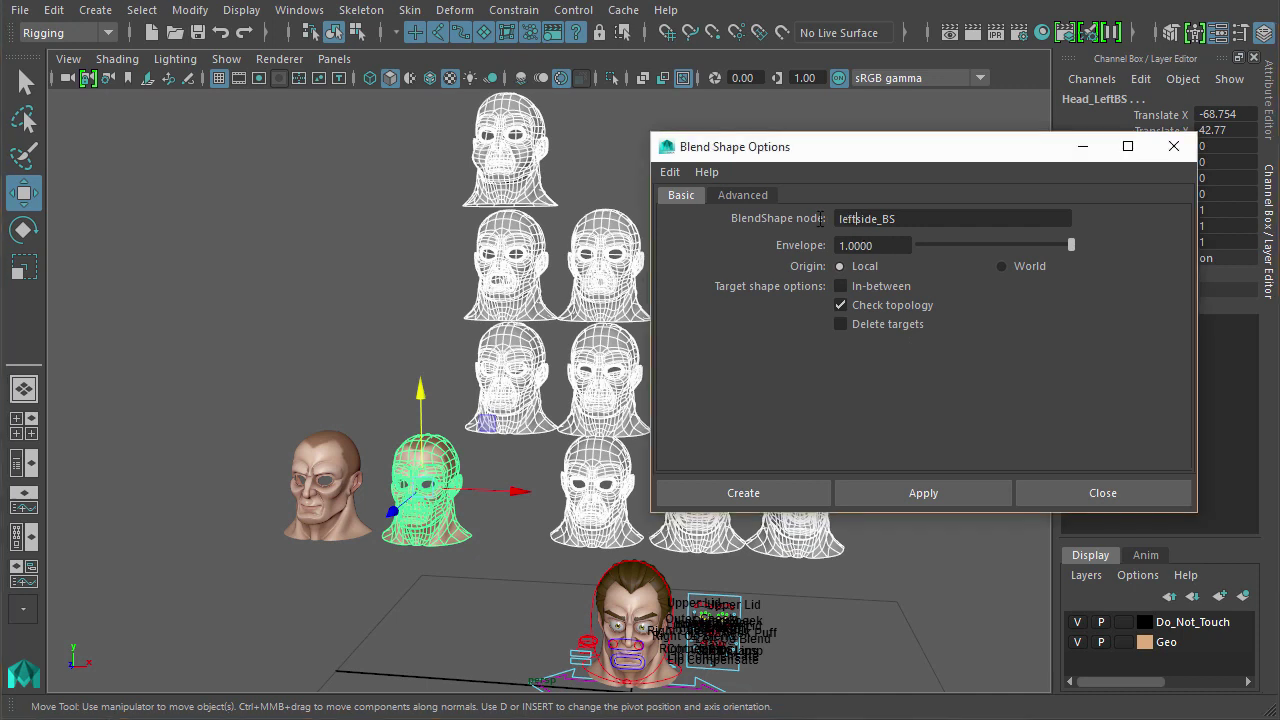
pyautogui.click(786, 491)
# - Select Head_RightBS and Head_LeftBS together and expand the rightside_BS targets
pyautogui.scroll(2, 530, 505)
pyautogui.keyDown('alt'); pyautogui.moveTo(530, 505); pyautogui.dragTo(665, 353, button='middle'); pyautogui.keyUp('alt')
pyautogui.keyDown('alt'); pyautogui.moveTo(665, 353); pyautogui.dragTo(1090, 314, button='right'); pyautogui.keyUp('alt')
pyautogui.moveTo(397, 420); pyautogui.dragTo(595, 336)
pyautogui.click(1116, 324)
pyautogui.click(1117, 334)
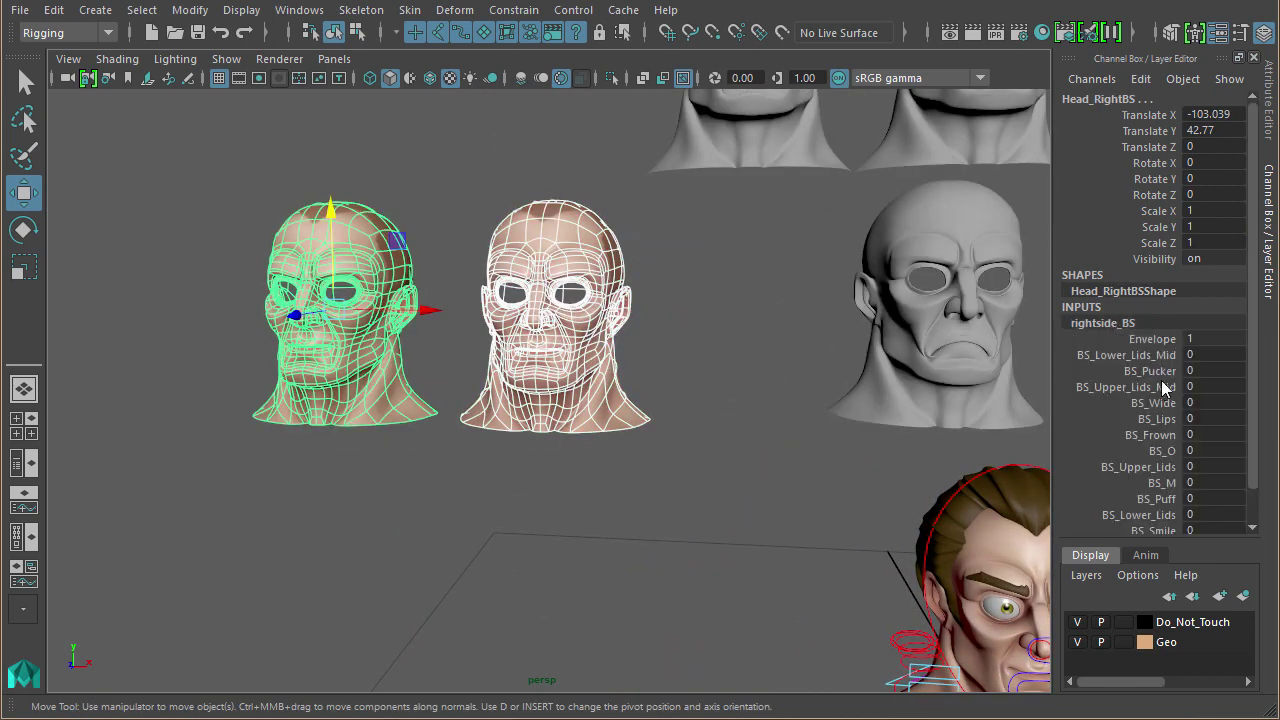
# - Try the BS_Frown target and set BS_Lips to 1 on both heads
pyautogui.scroll(-2, 1148, 478)
pyautogui.click(1150, 402)
pyautogui.moveTo(766, 423); pyautogui.dragTo(590, 405, button='middle')
pyautogui.click(1165, 386)
pyautogui.click(1165, 384)
pyautogui.moveTo(703, 413); pyautogui.dragTo(860, 396, button='middle')
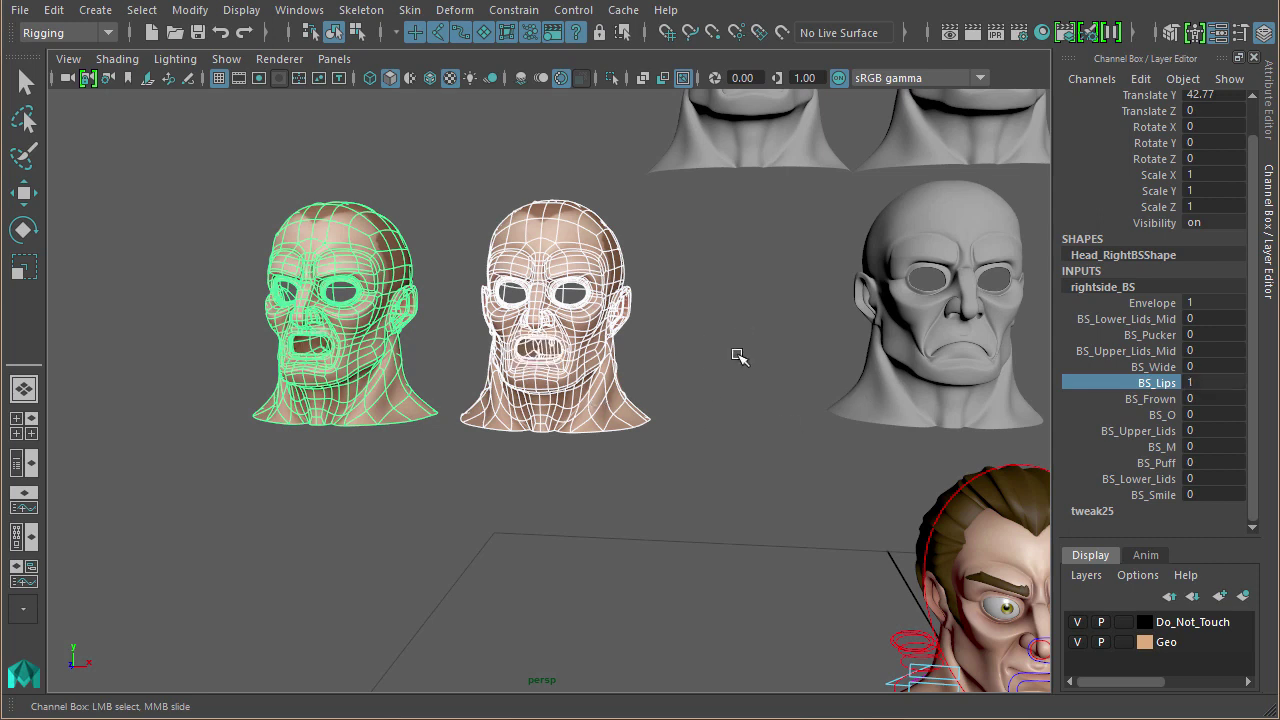
pyautogui.click(522, 485)
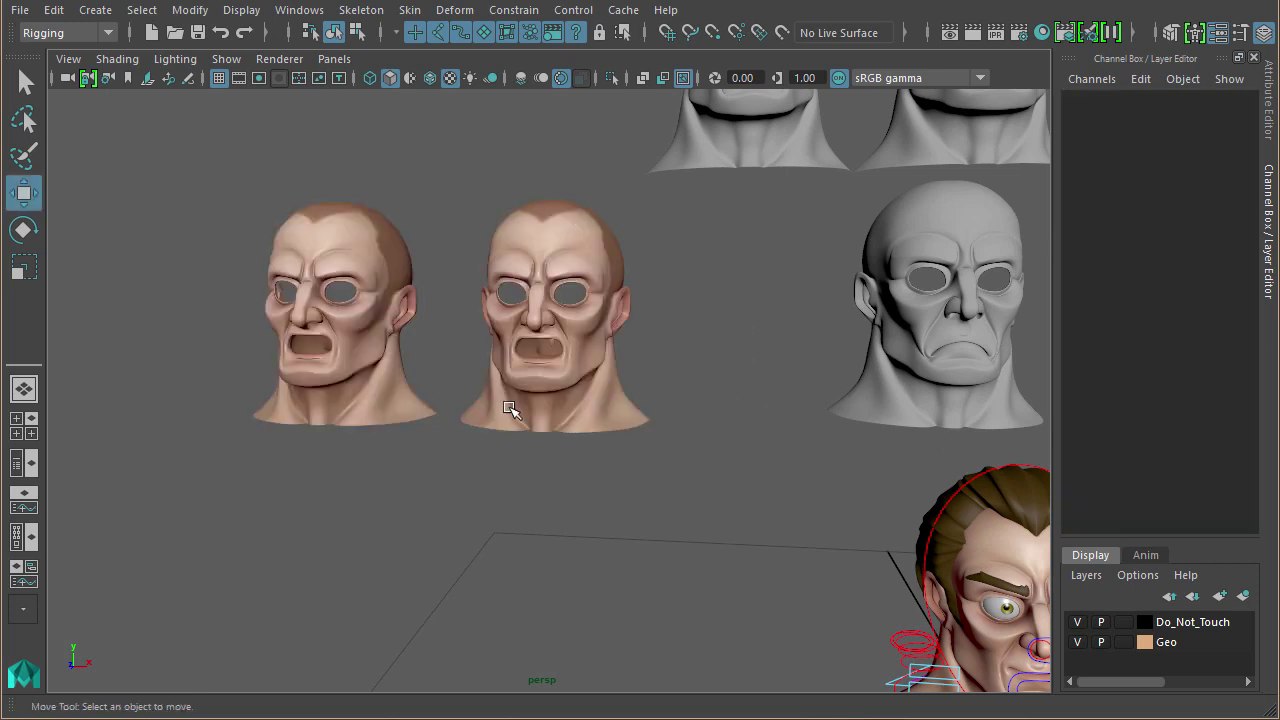
# - Inspect the open-mouth shape on both duplicate heads up close and select Head_RightBS
pyautogui.keyDown('alt'); pyautogui.moveTo(508, 408); pyautogui.dragTo(731, 423, button='middle'); pyautogui.keyUp('alt')
pyautogui.keyDown('alt'); pyautogui.moveTo(731, 423); pyautogui.dragTo(800, 434, button='right'); pyautogui.keyUp('alt')
pyautogui.keyDown('alt'); pyautogui.moveTo(513, 456); pyautogui.dragTo(529, 440); pyautogui.keyUp('alt')
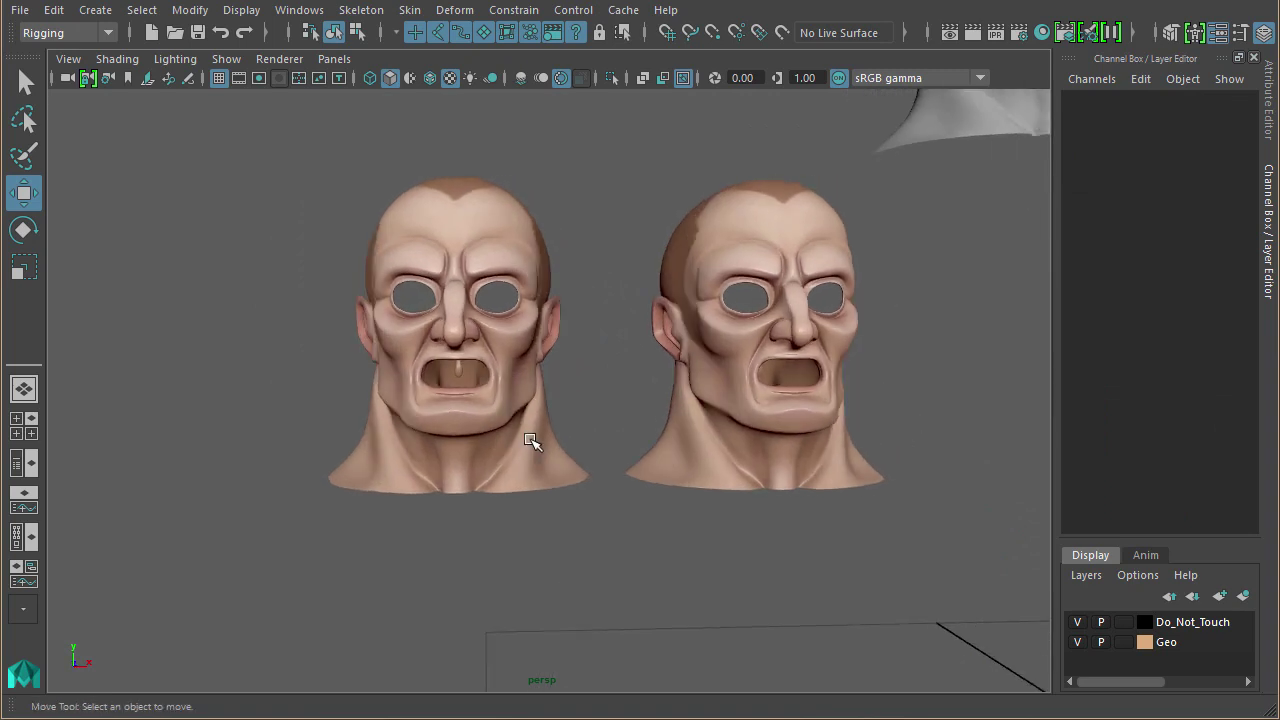
pyautogui.keyDown('alt'); pyautogui.moveTo(529, 440); pyautogui.dragTo(597, 485, button='middle'); pyautogui.keyUp('alt')
pyautogui.keyDown('alt'); pyautogui.moveTo(597, 485); pyautogui.dragTo(674, 480, button='right'); pyautogui.keyUp('alt')
pyautogui.keyDown('alt'); pyautogui.moveTo(674, 480); pyautogui.dragTo(663, 469); pyautogui.keyUp('alt')
pyautogui.keyDown('alt'); pyautogui.moveTo(663, 469); pyautogui.dragTo(700, 469, button='right'); pyautogui.keyUp('alt')
pyautogui.click(553, 264)
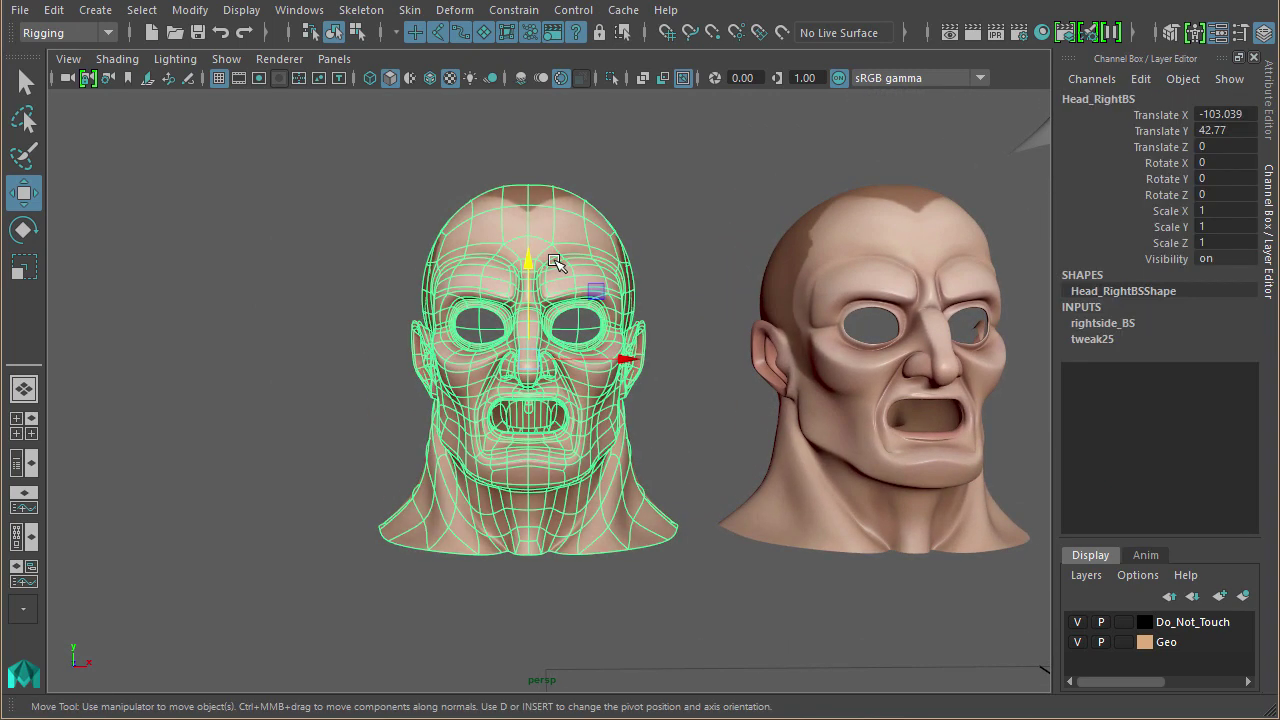
# - Start the Paint Blend Shape Weights tool on Head_RightBS, try several targets and choose rightside_BS
pyautogui.click(455, 10)
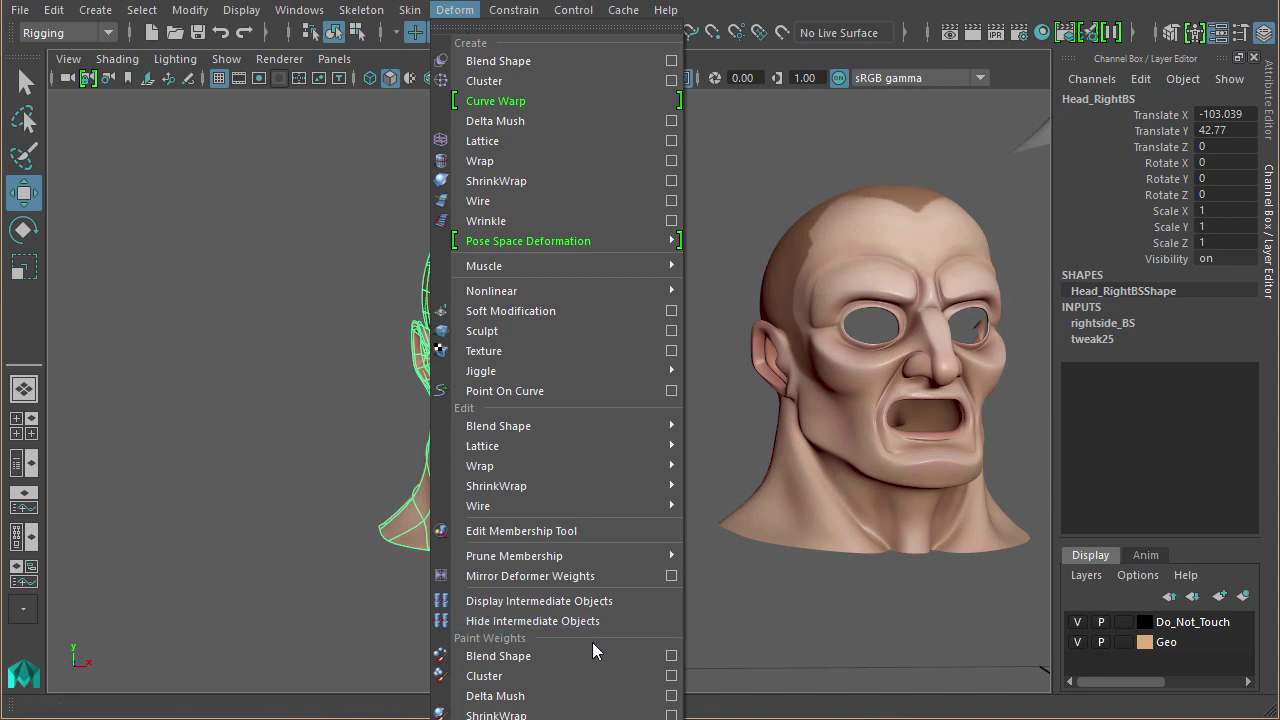
pyautogui.click(673, 656)
pyautogui.keyDown('alt'); pyautogui.moveTo(591, 457); pyautogui.dragTo(738, 438, button='right'); pyautogui.keyUp('alt')
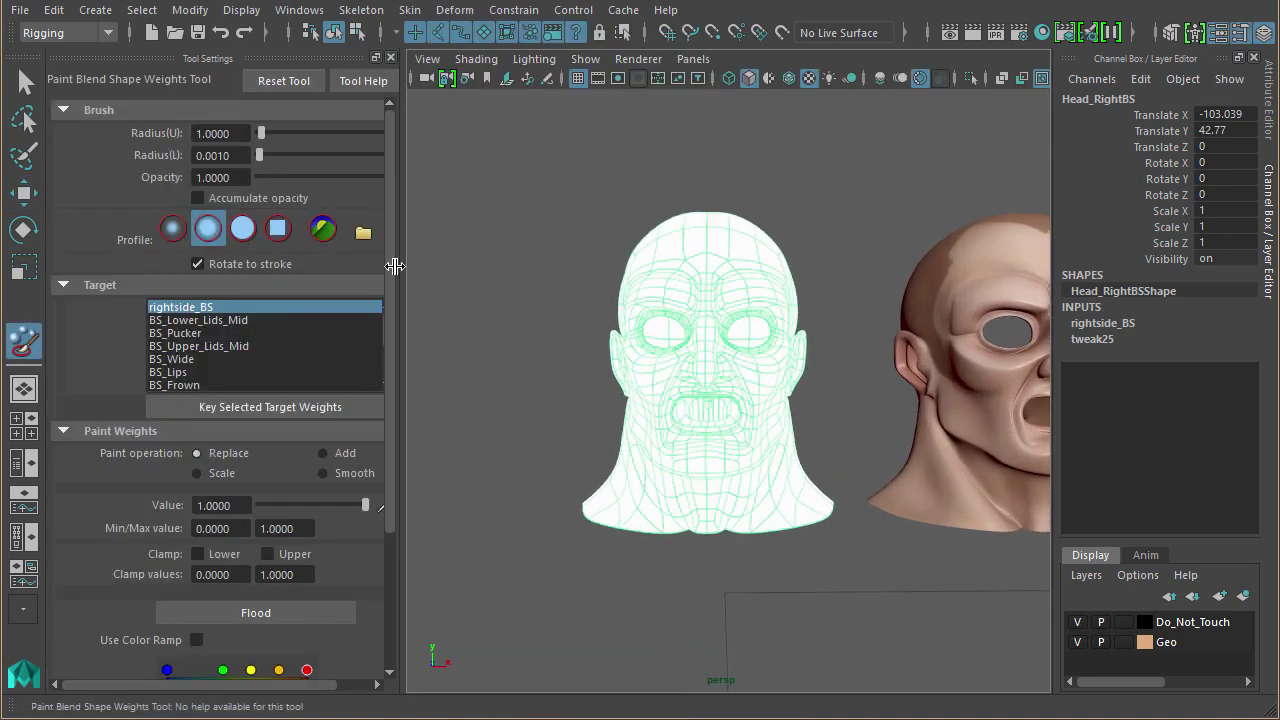
pyautogui.click(208, 321)
pyautogui.click(205, 308)
pyautogui.click(228, 317)
pyautogui.click(213, 329)
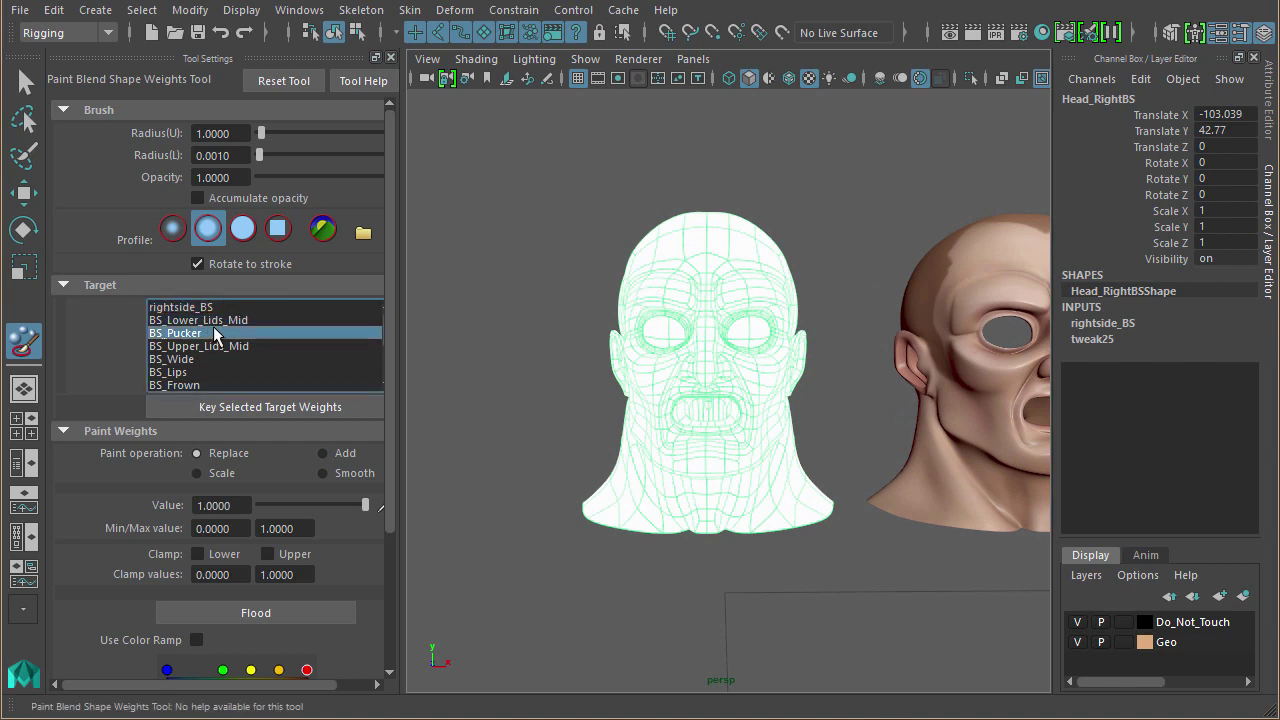
pyautogui.click(217, 343)
pyautogui.click(226, 321)
pyautogui.click(224, 335)
pyautogui.click(212, 308)
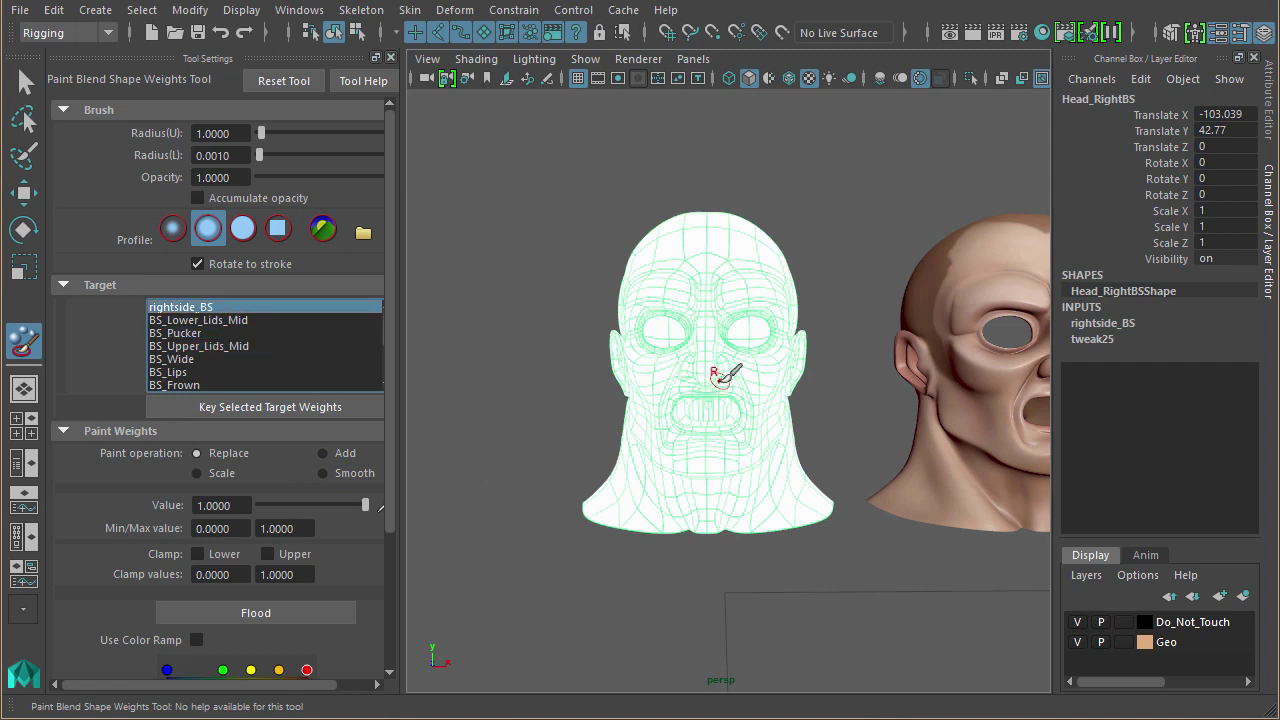
# - Enlarge the brush radius to about 1.46 and set the paint value to 0
pyautogui.scroll(3, 600, 495)
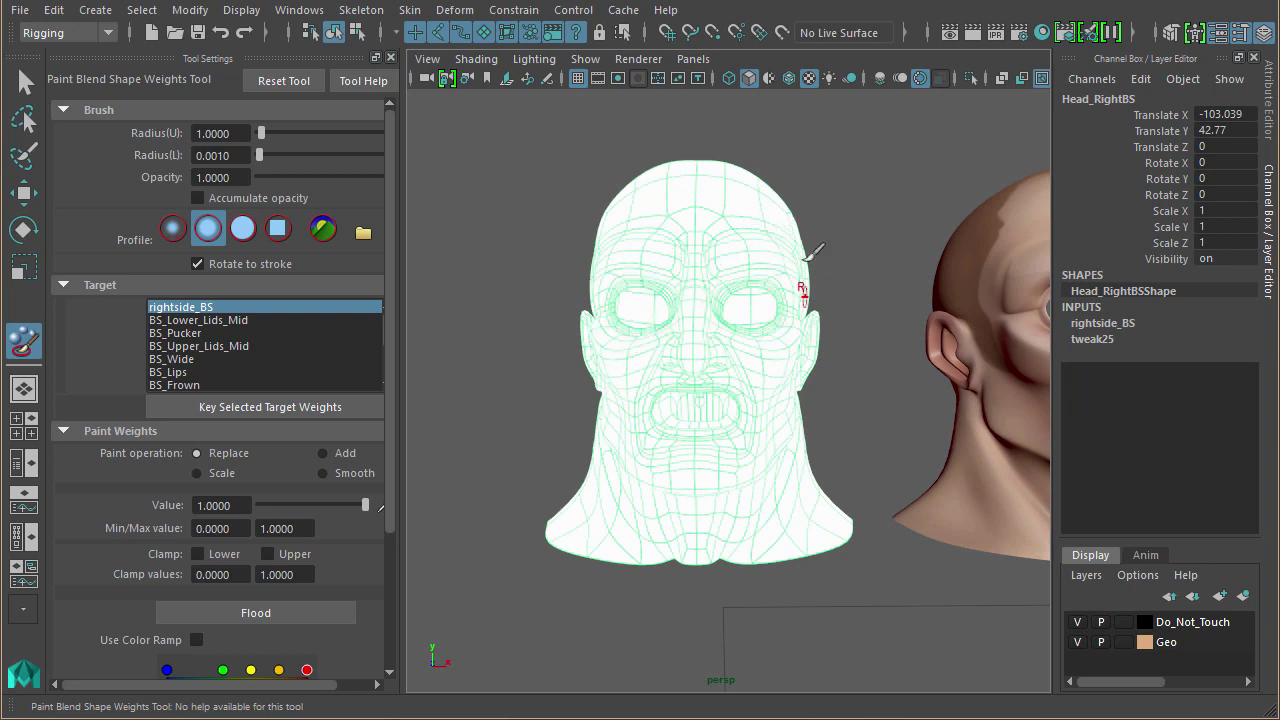
pyautogui.keyDown('alt'); pyautogui.moveTo(776, 401); pyautogui.dragTo(752, 380, button='middle'); pyautogui.keyUp('alt')
pyautogui.keyDown('alt'); pyautogui.moveTo(752, 380); pyautogui.dragTo(843, 383, button='right'); pyautogui.keyUp('alt')
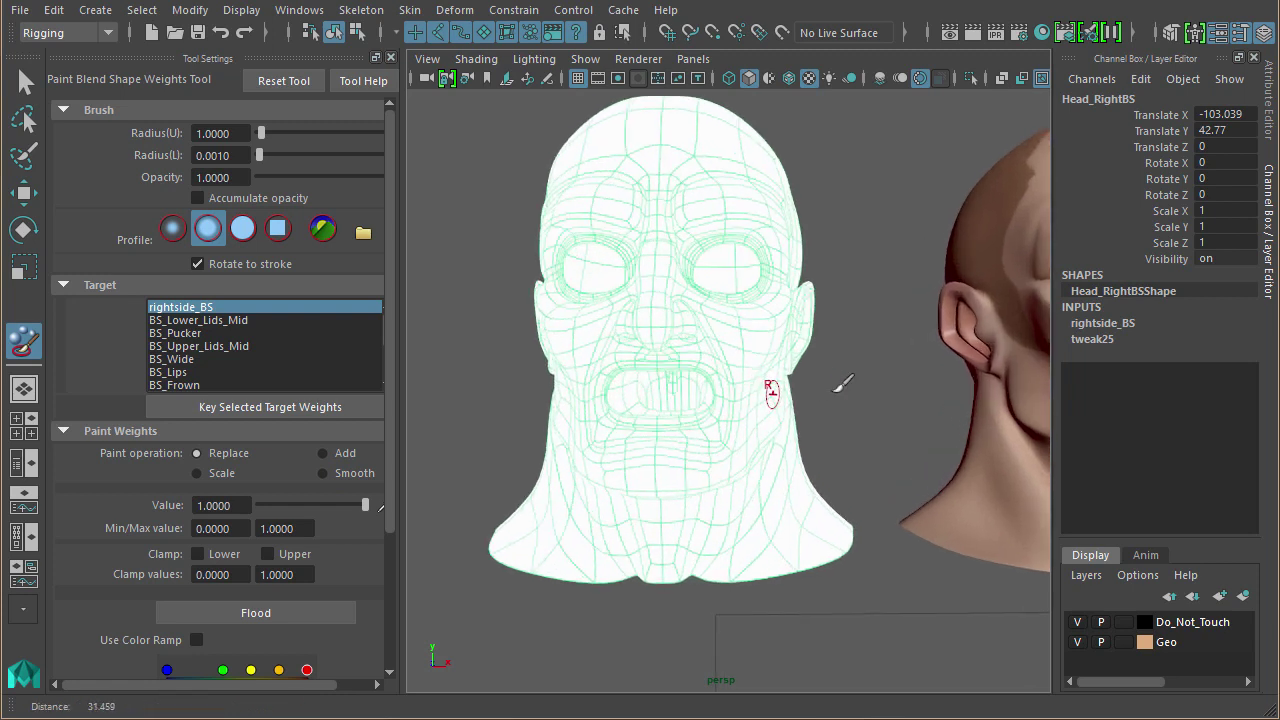
pyautogui.press('b')
pyautogui.moveTo(743, 363); pyautogui.dragTo(765, 360)
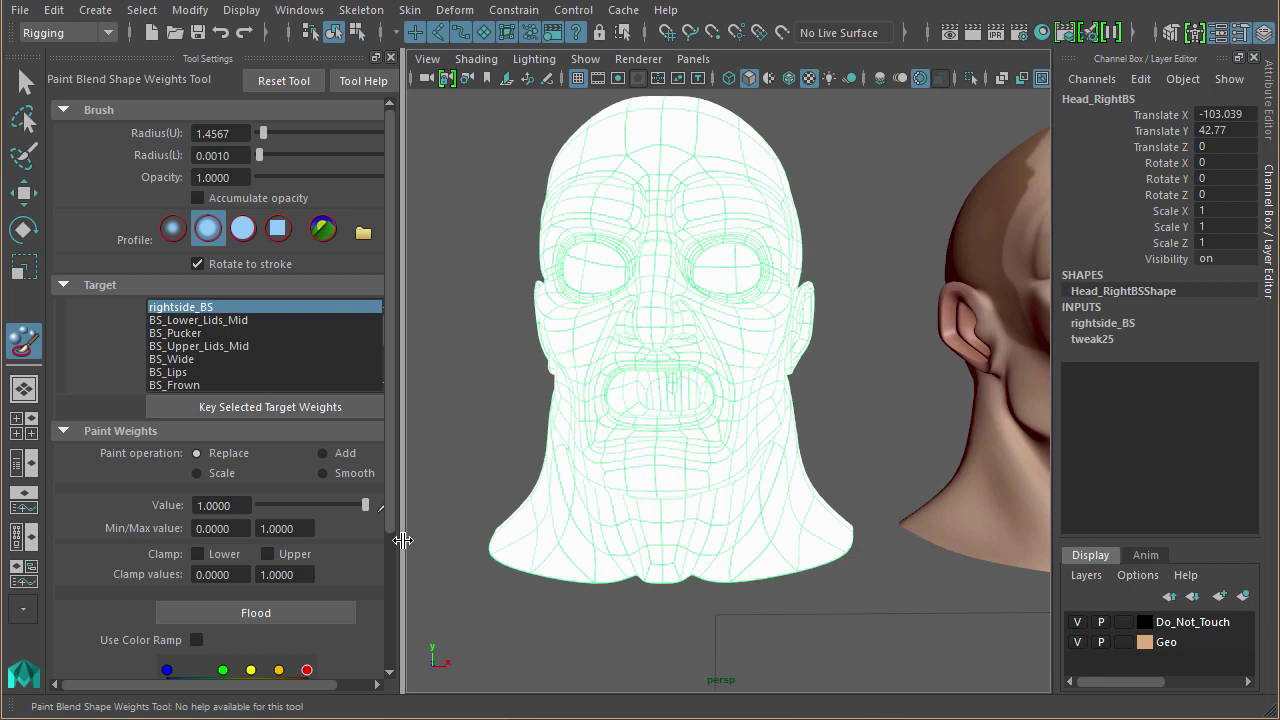
pyautogui.moveTo(397, 545); pyautogui.dragTo(431, 538)
pyautogui.moveTo(266, 505); pyautogui.dragTo(243, 505)
pyautogui.keyDown('alt'); pyautogui.moveTo(704, 397); pyautogui.dragTo(710, 395); pyautogui.keyUp('alt')
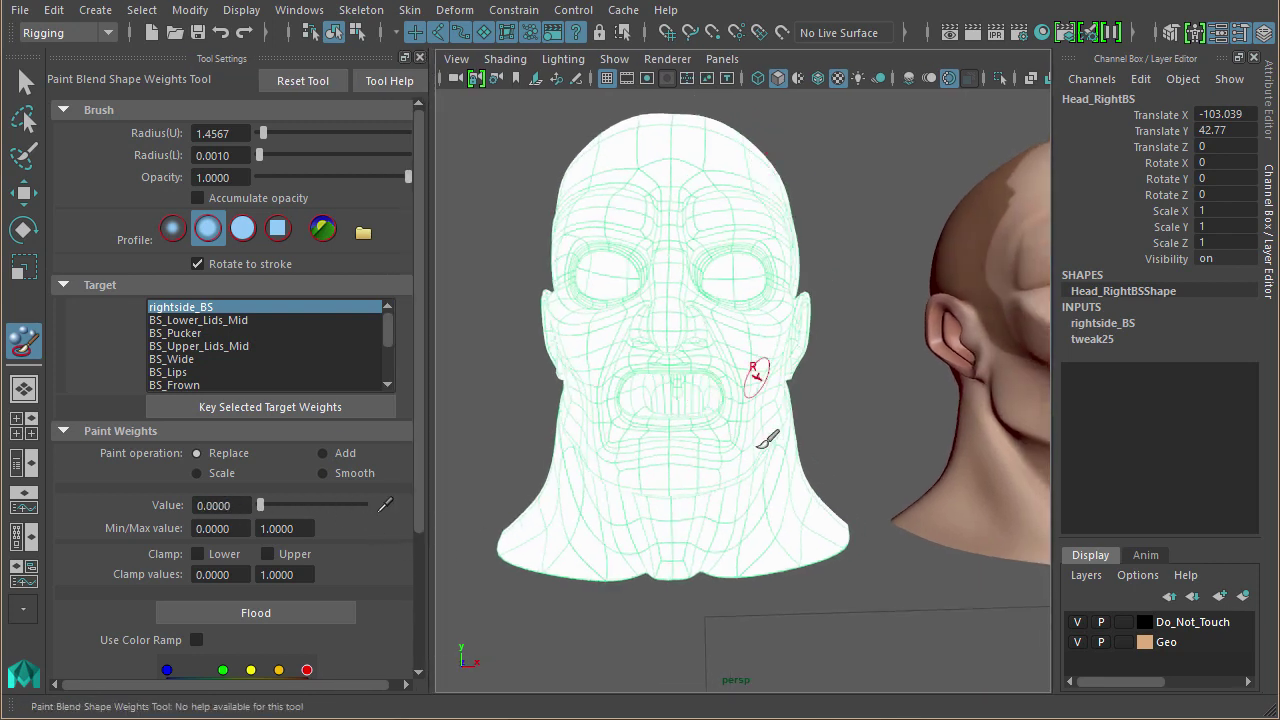
# - Enlarge the brush radius to about 2.5 and paint zero weight around the character's left mouth corner, first softly, then with the solid brush profile
pyautogui.press('b')
pyautogui.moveTo(752, 456); pyautogui.dragTo(775, 454)
pyautogui.moveTo(733, 392)
pyautogui.mouseDown()
pyautogui.moveTo(718, 368)
pyautogui.moveTo(726, 396)
pyautogui.moveTo(712, 436)
pyautogui.moveTo(718, 410)
pyautogui.mouseUp()
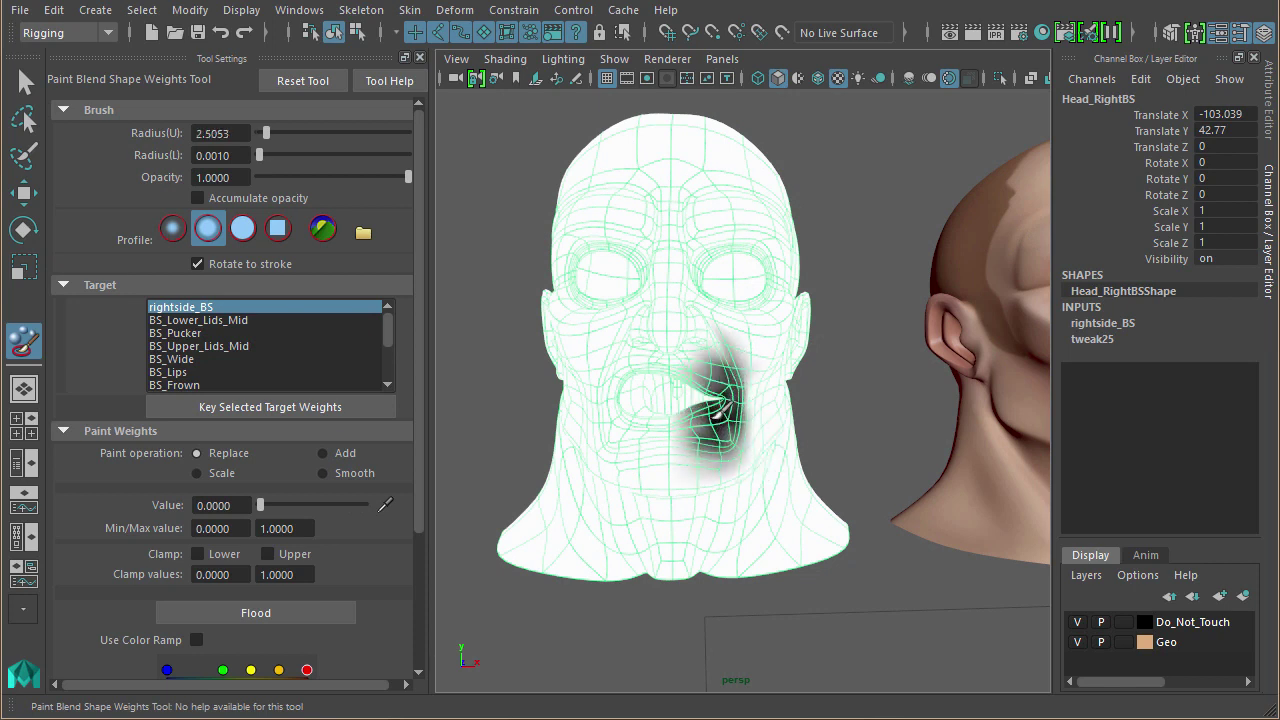
pyautogui.click(243, 228)
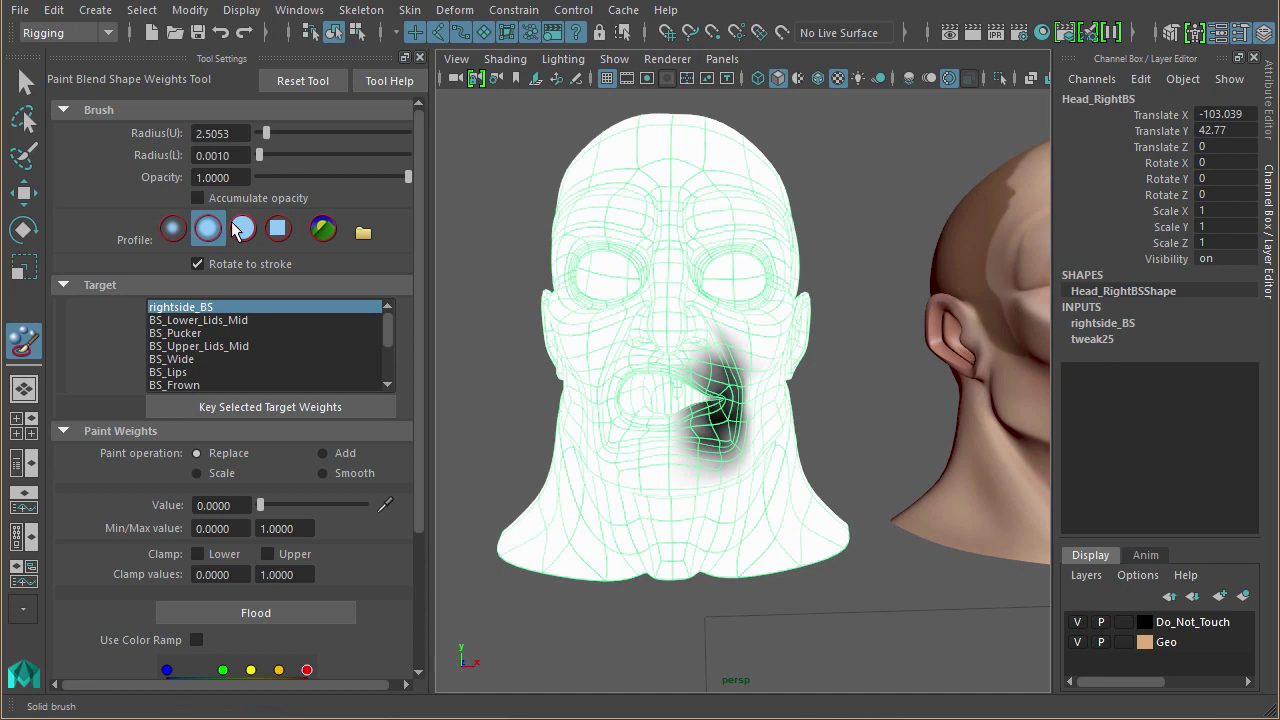
pyautogui.moveTo(700, 366)
pyautogui.mouseDown()
pyautogui.moveTo(730, 432)
pyautogui.moveTo(738, 412)
pyautogui.moveTo(728, 468)
pyautogui.moveTo(740, 366)
pyautogui.moveTo(688, 408)
pyautogui.moveTo(705, 395)
pyautogui.moveTo(695, 418)
pyautogui.moveTo(714, 396)
pyautogui.mouseUp()
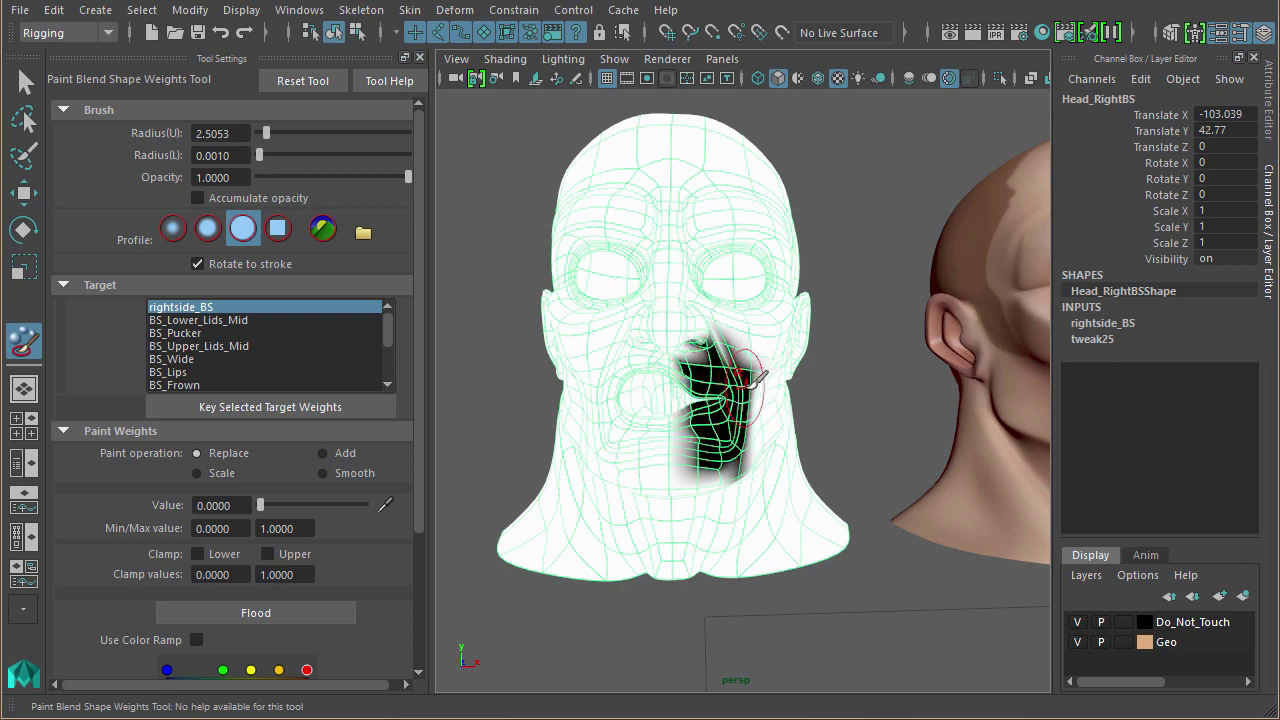
# - Return to the Move tool and put Head_RightBS into vertex selection mode
pyautogui.press('w')
pyautogui.click(846, 392)
pyautogui.moveTo(847, 396)
pyautogui.keyDown('alt'); pyautogui.mouseDown()
pyautogui.moveTo(790, 385)
pyautogui.moveTo(820, 371)
pyautogui.mouseUp(); pyautogui.keyUp('alt')
pyautogui.click(733, 210)
pyautogui.moveTo(731, 278); pyautogui.dragTo(636, 289, button='right')
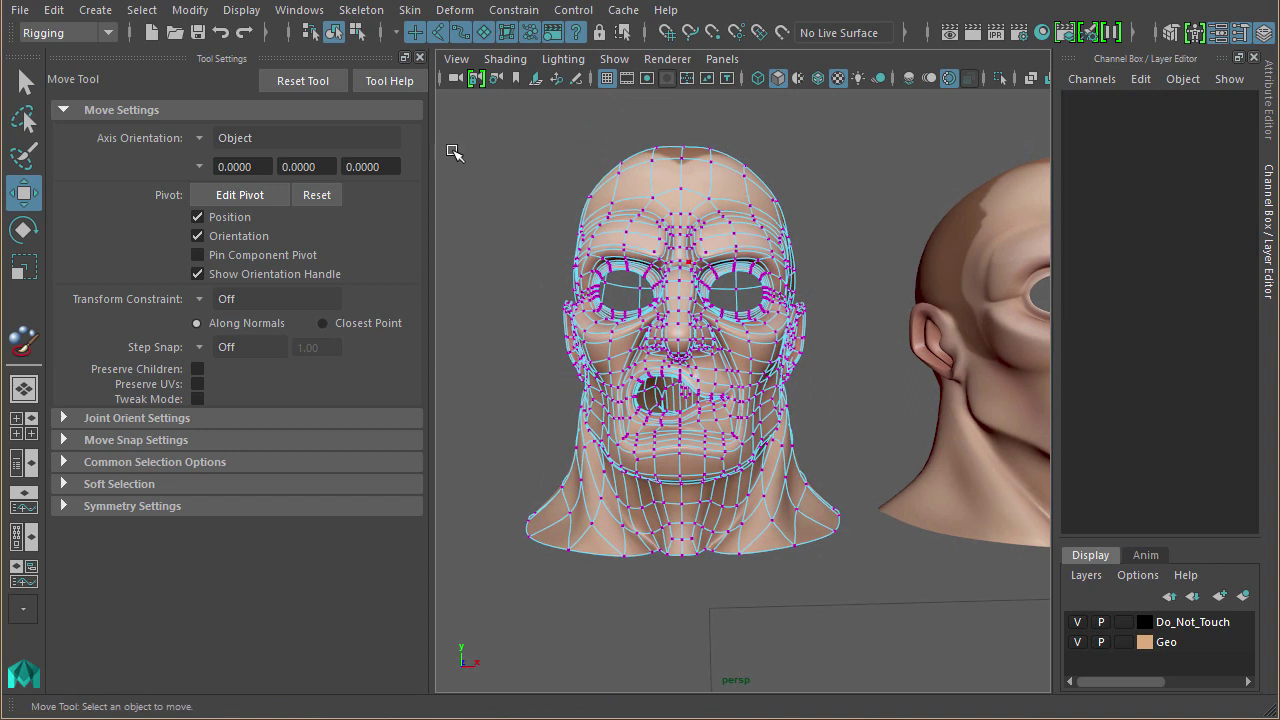
# - Switch the single viewport from perspective to the front orthographic view
pyautogui.click(420, 57)
pyautogui.press('space')
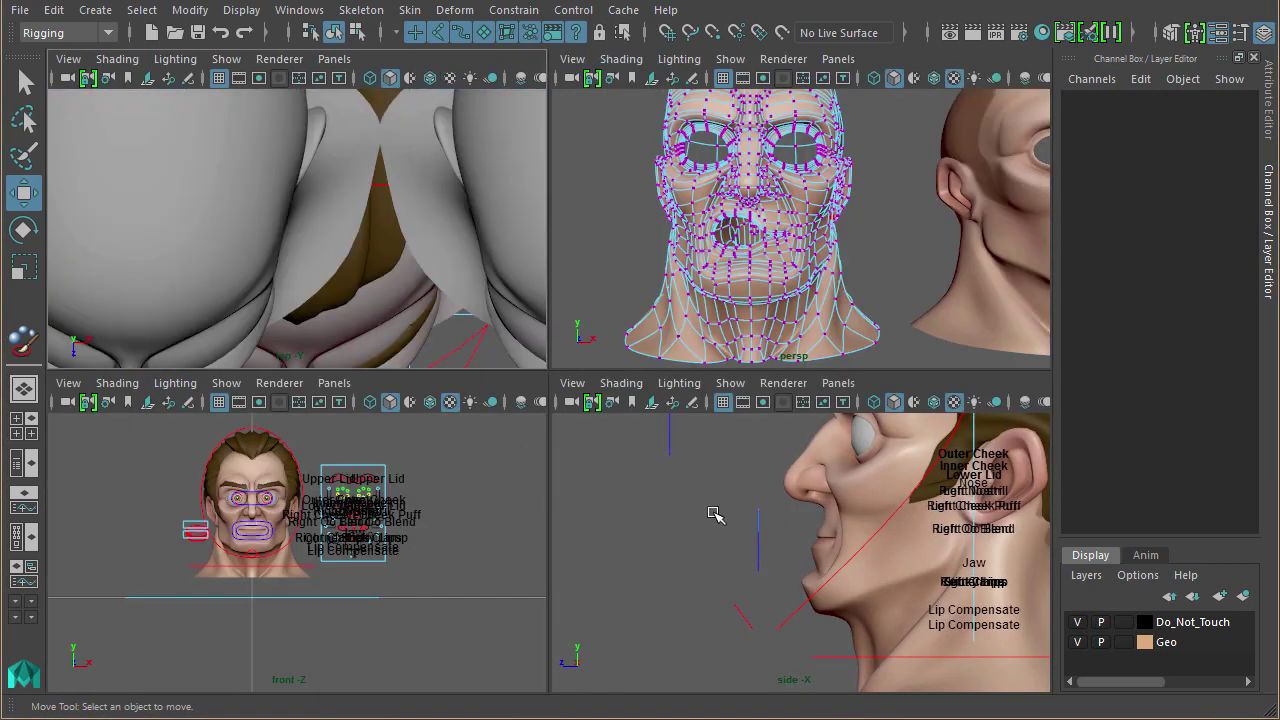
pyautogui.click(838, 258)
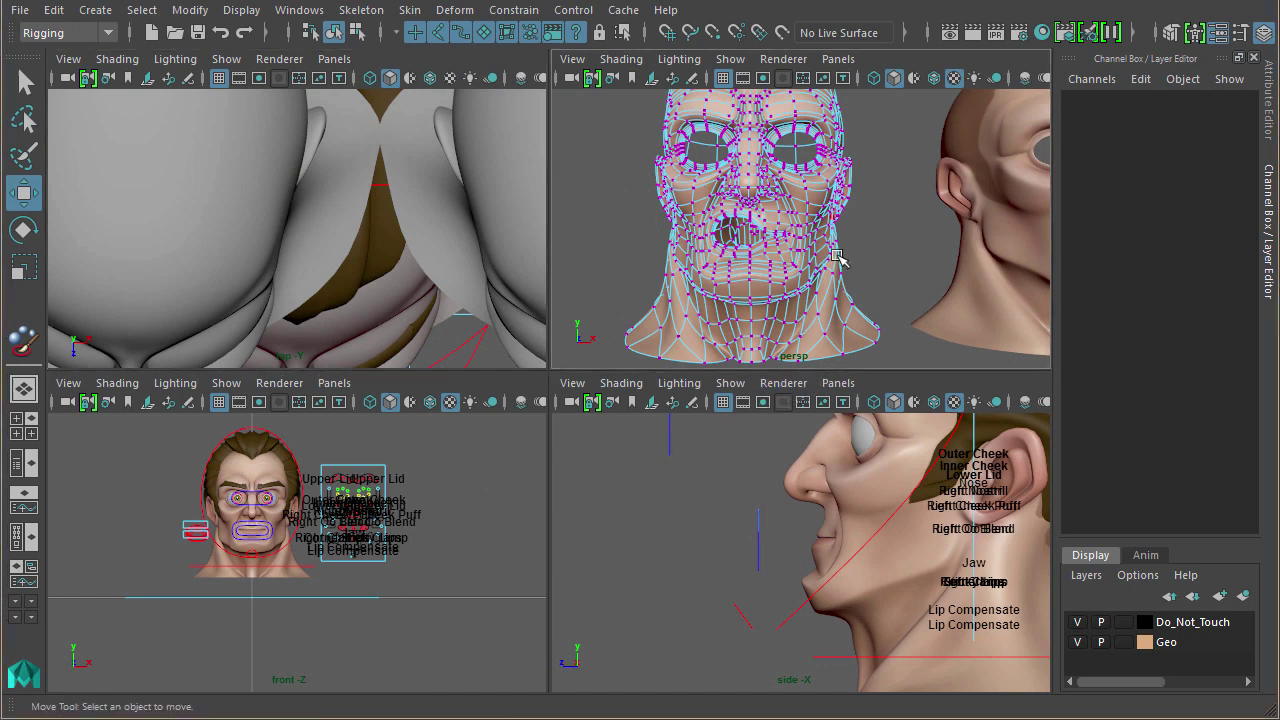
pyautogui.press('space')
pyautogui.click(334, 58)
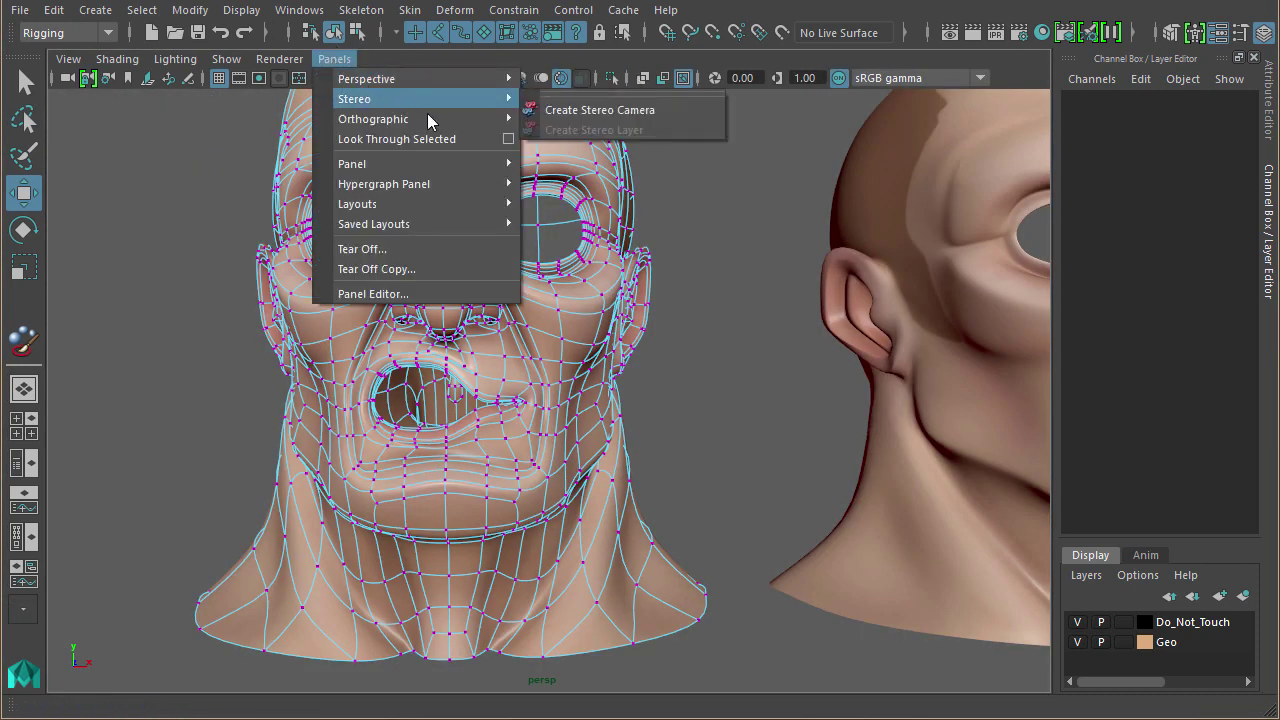
pyautogui.moveTo(428, 120)
pyautogui.click(560, 124)
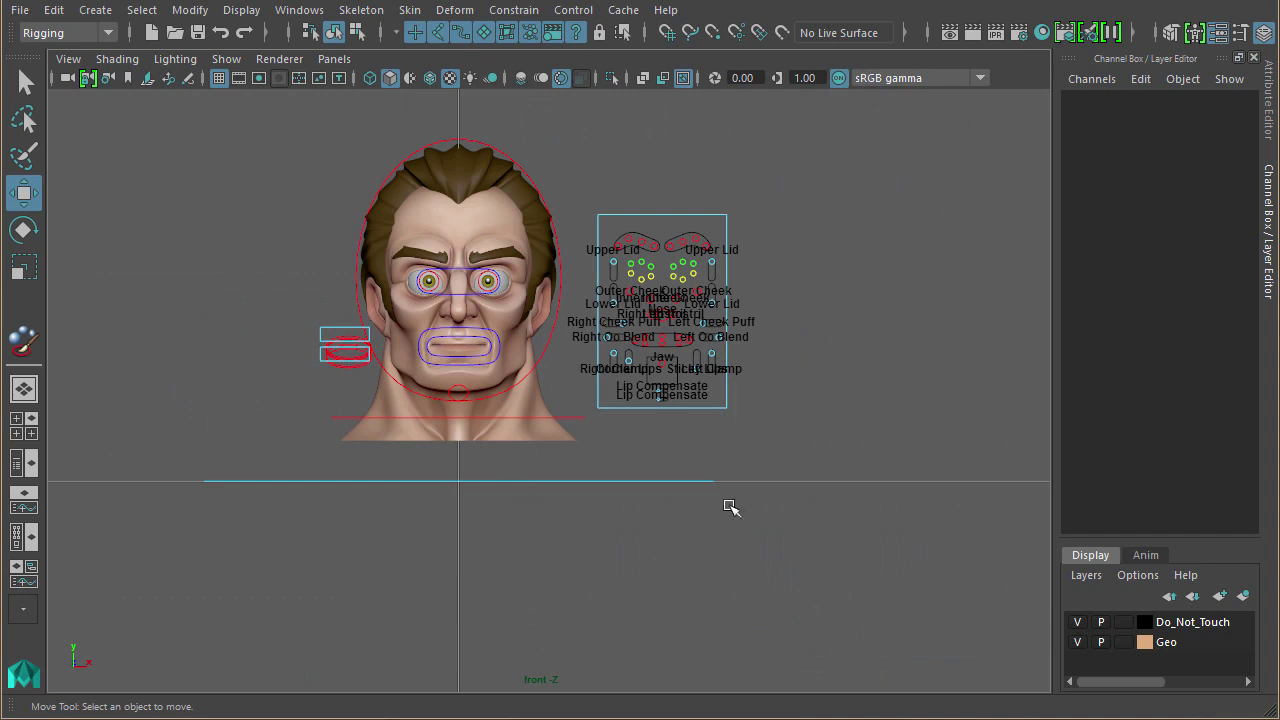
# - Select all vertices on the character's left half of Head_RightBS, leaving out the centre line
pyautogui.keyDown('alt'); pyautogui.moveTo(377, 360); pyautogui.dragTo(757, 508, button='middle'); pyautogui.keyUp('alt')
pyautogui.keyDown('alt'); pyautogui.moveTo(446, 357); pyautogui.dragTo(806, 543, button='middle'); pyautogui.keyUp('alt')
pyautogui.keyDown('alt'); pyautogui.moveTo(534, 372); pyautogui.dragTo(671, 483, button='middle'); pyautogui.keyUp('alt')
pyautogui.keyDown('alt'); pyautogui.moveTo(671, 483); pyautogui.dragTo(794, 495, button='right'); pyautogui.keyUp('alt')
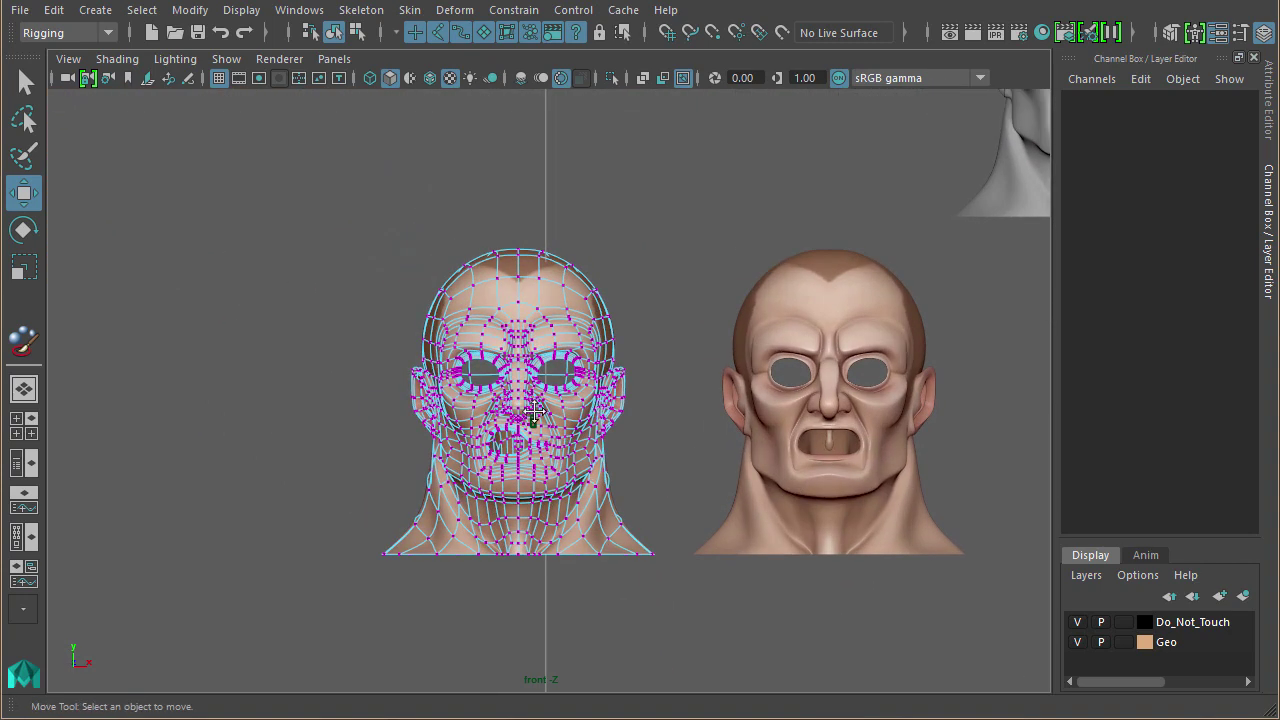
pyautogui.scroll(4, 535, 410)
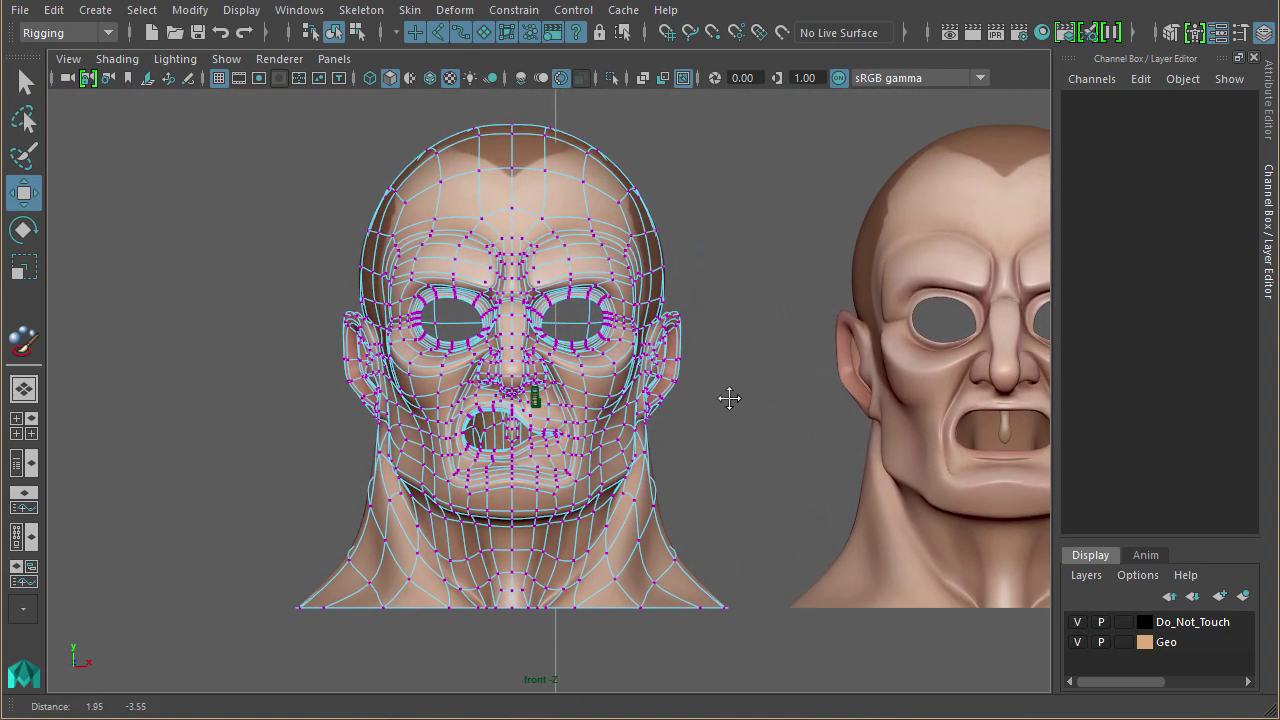
pyautogui.moveTo(562, 616); pyautogui.dragTo(516, 658)
# - Examine the selected vertices along the nose, mouth and chin up close to check the selection's edge at the centre line
pyautogui.keyDown('alt'); pyautogui.moveTo(466, 618); pyautogui.dragTo(466, 567, button='middle'); pyautogui.keyUp('alt')
pyautogui.keyDown('alt'); pyautogui.moveTo(466, 567); pyautogui.dragTo(880, 457, button='right'); pyautogui.keyUp('alt')
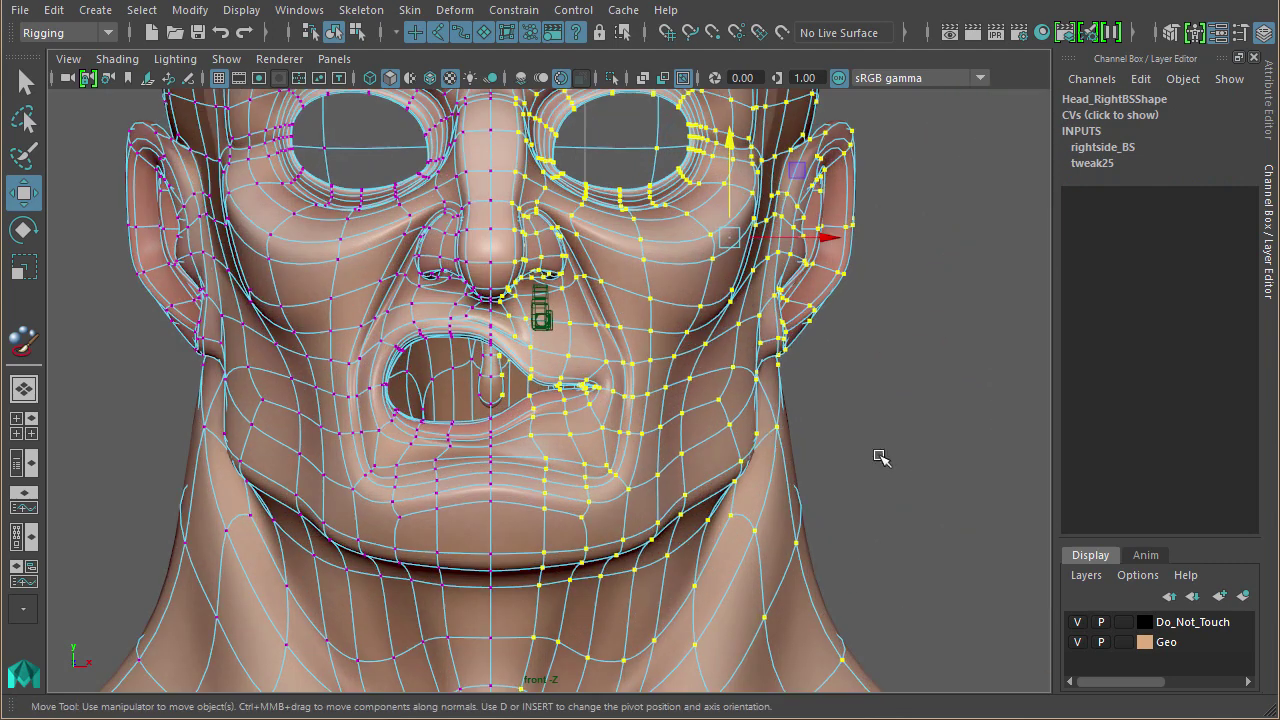
pyautogui.keyDown('alt'); pyautogui.moveTo(648, 388); pyautogui.dragTo(643, 471, button='middle'); pyautogui.keyUp('alt')
pyautogui.keyDown('alt'); pyautogui.moveTo(643, 471); pyautogui.dragTo(916, 475, button='right'); pyautogui.keyUp('alt')
pyautogui.scroll(2, 916, 476)
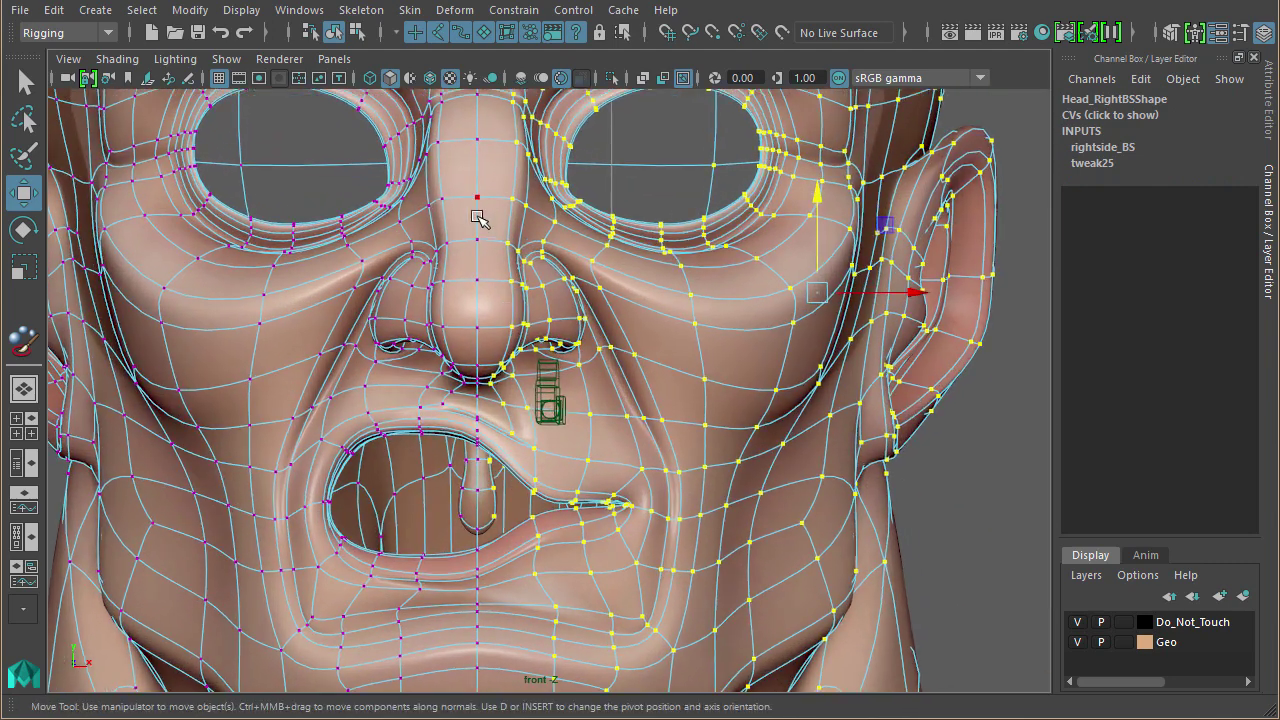
pyautogui.keyDown('alt'); pyautogui.moveTo(749, 475); pyautogui.dragTo(137, 409, button='right'); pyautogui.keyUp('alt')
pyautogui.keyDown('alt'); pyautogui.moveTo(689, 445); pyautogui.dragTo(270, 415, button='right'); pyautogui.keyUp('alt')
pyautogui.scroll(-3, 270, 415)
pyautogui.scroll(-1, 457, 413)
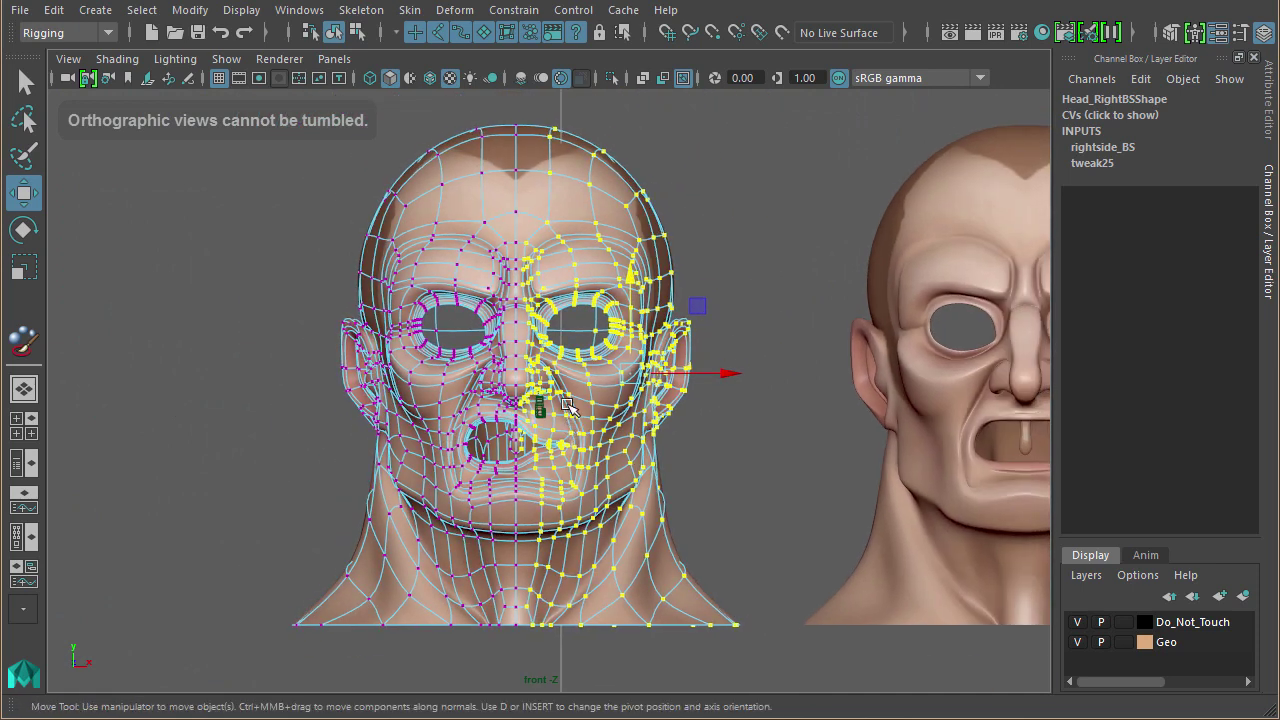
# - Open the Component Editor on the BlendShape Deformers weights and widen its window to show more columns
pyautogui.click(303, 11)
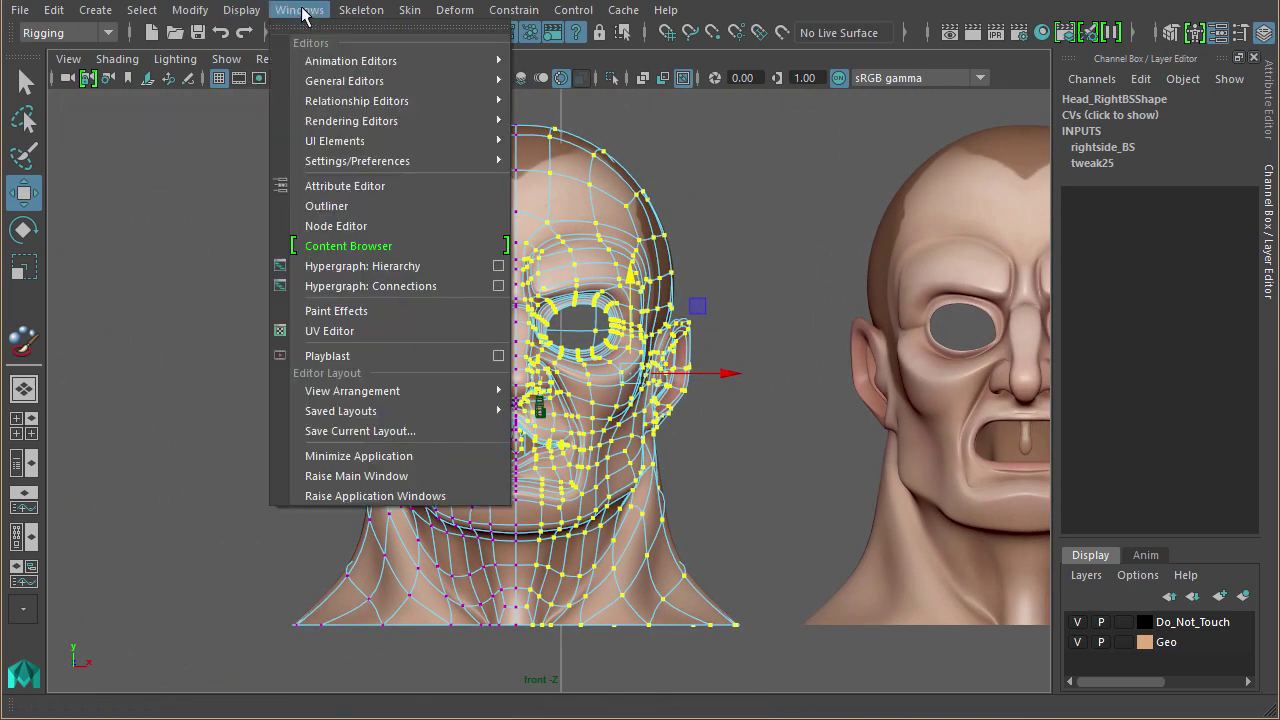
pyautogui.moveTo(347, 83)
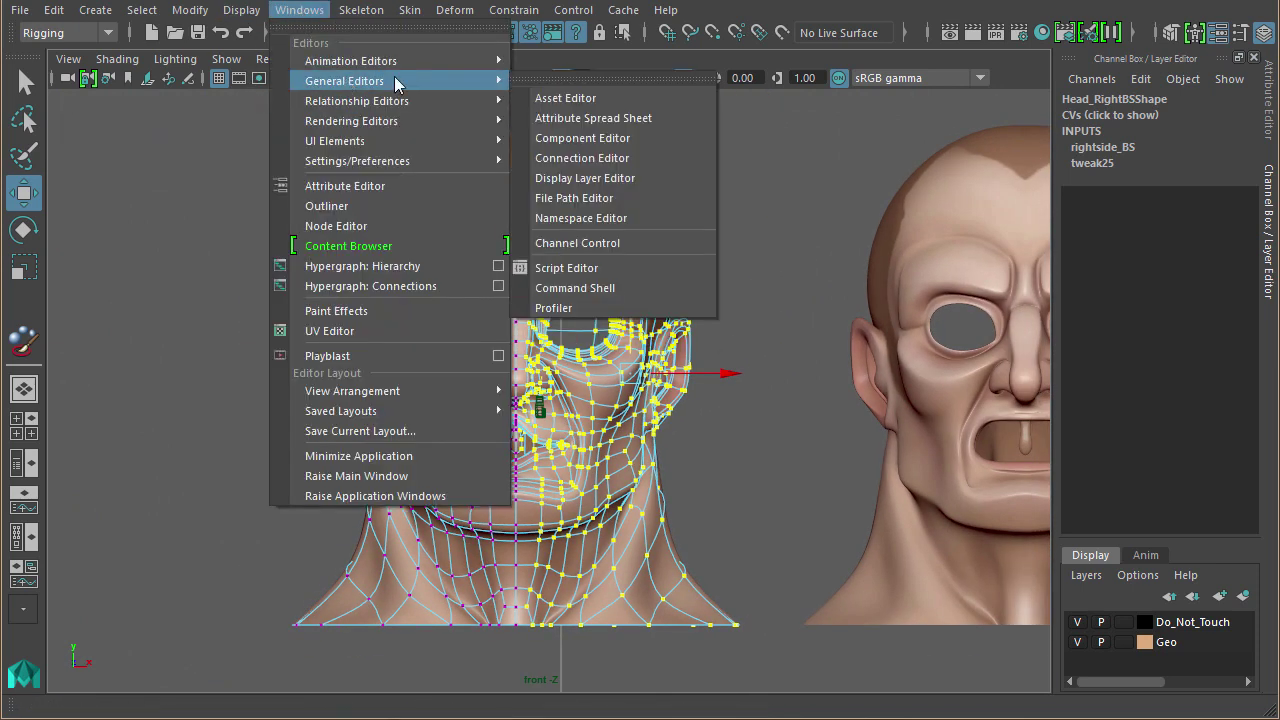
pyautogui.click(632, 137)
pyautogui.moveTo(0, 0); pyautogui.dragTo(216, 19)
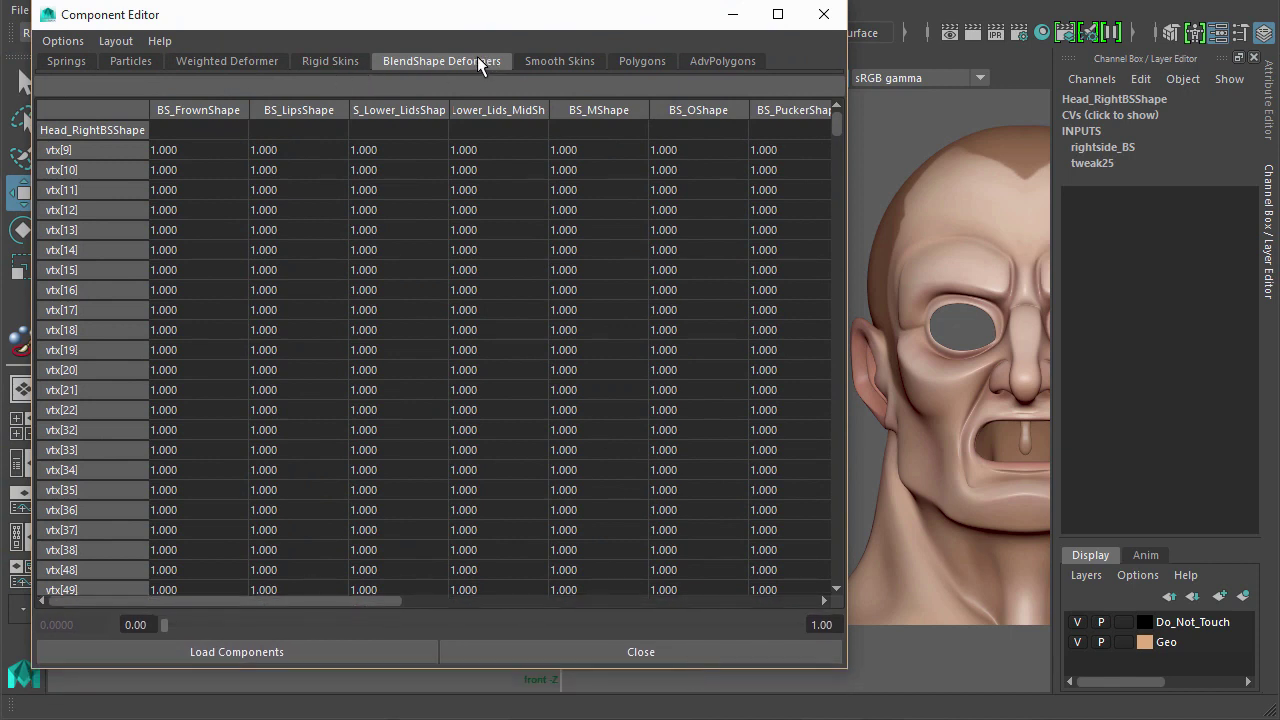
pyautogui.moveTo(847, 311); pyautogui.dragTo(1080, 312)
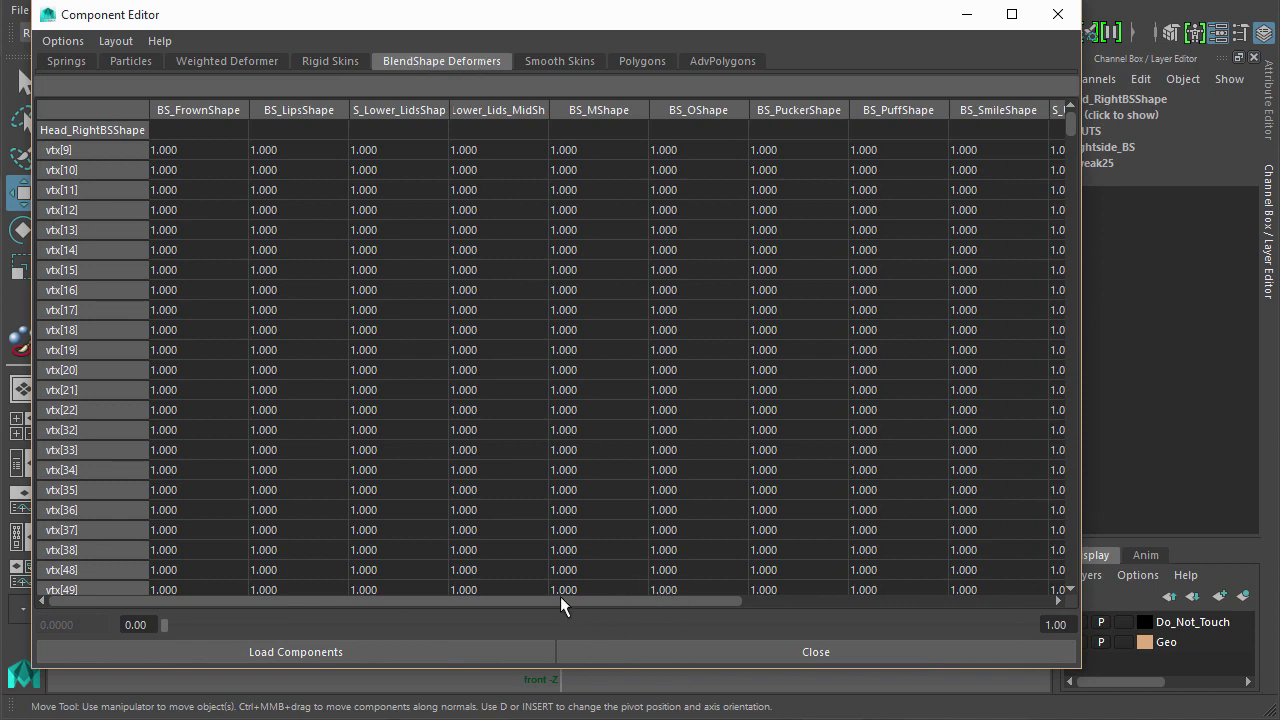
# - Set the rightside_BS weight to 0 for all the selected left-half vertices and minimize the Component Editor
pyautogui.moveTo(560, 598); pyautogui.dragTo(969, 601)
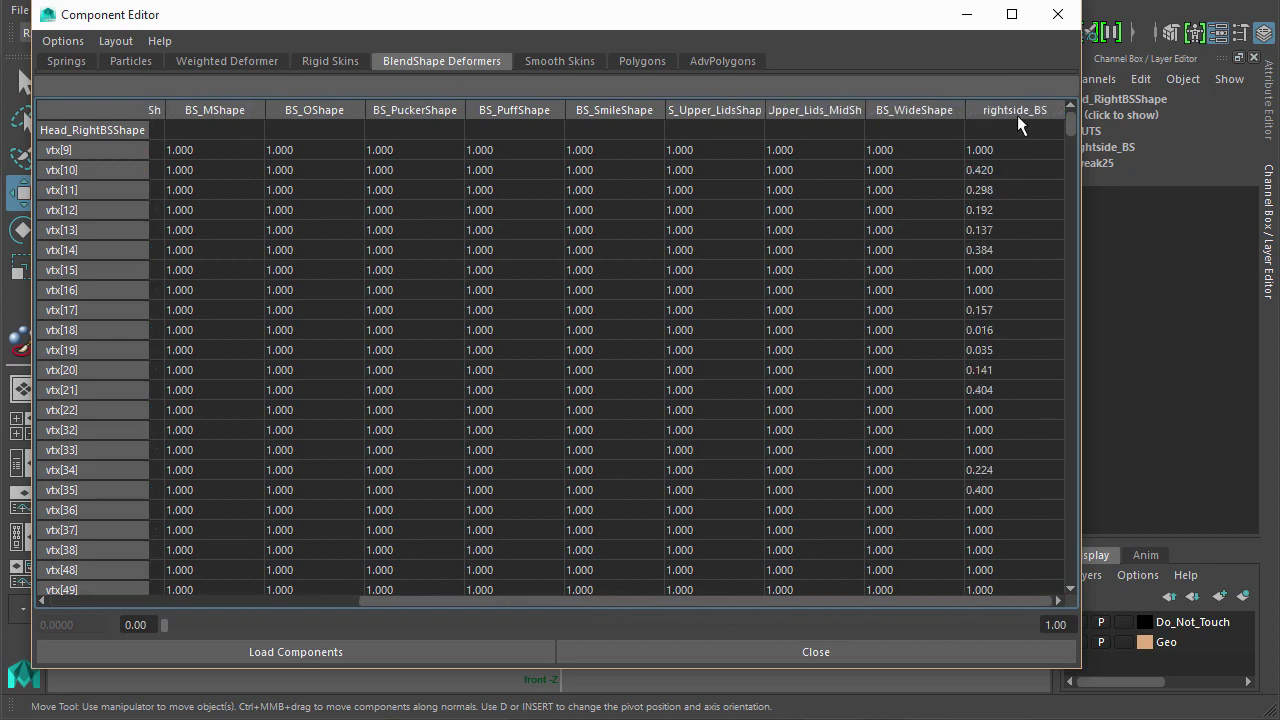
pyautogui.moveTo(1014, 145); pyautogui.dragTo(1012, 581)
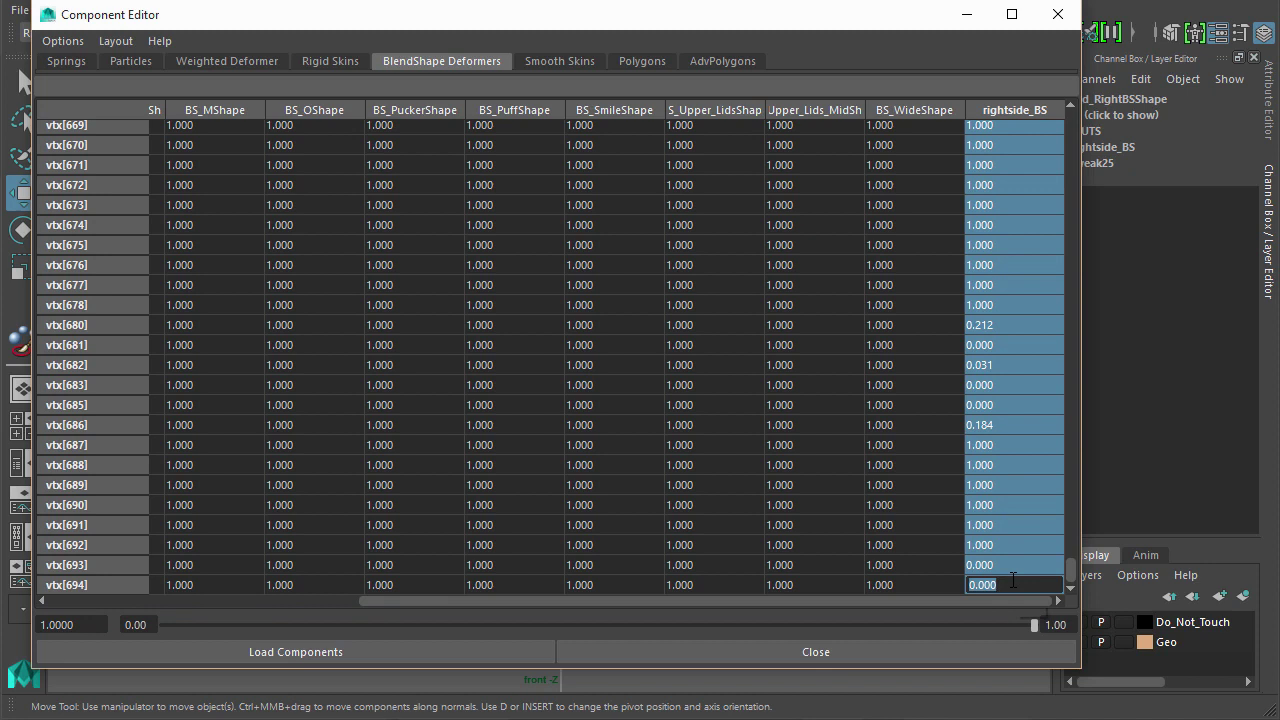
pyautogui.write('0')
pyautogui.press('Return')
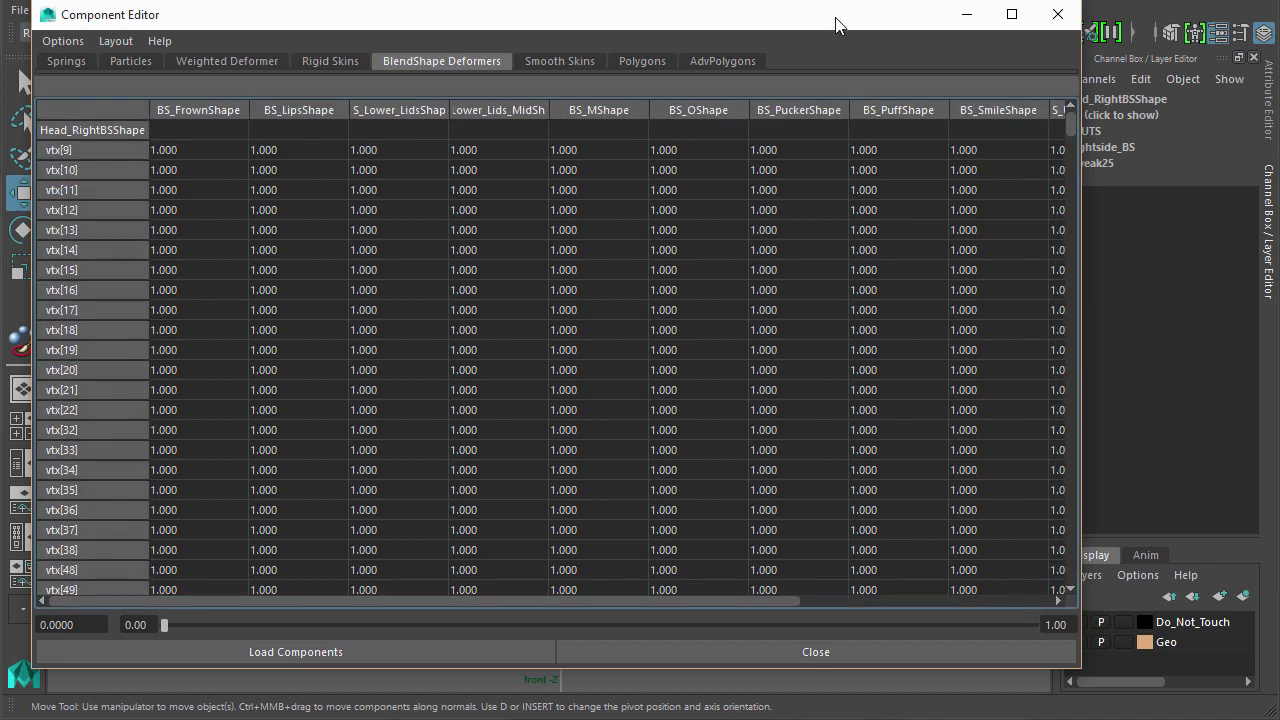
pyautogui.click(966, 14)
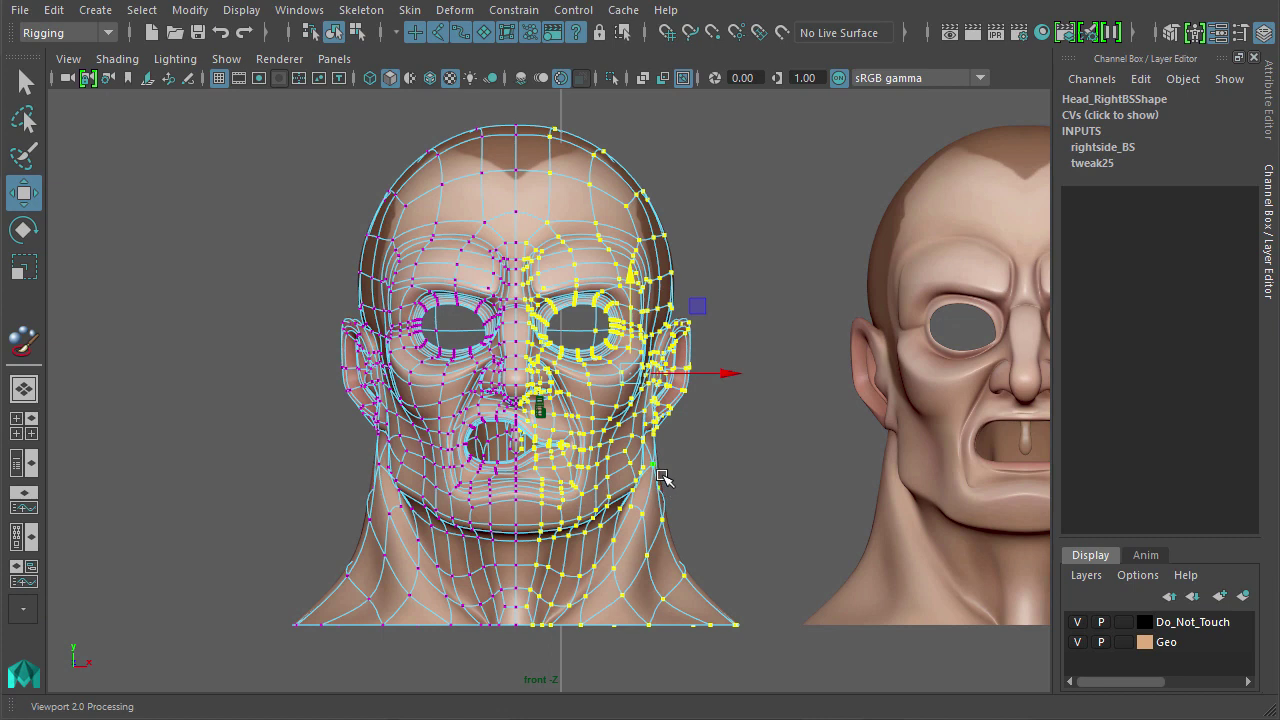
# - Select only the centre-line vertices of Head_RightBS from the top of the head to the neck and check them up close
pyautogui.keyDown('alt'); pyautogui.moveTo(482, 358); pyautogui.dragTo(497, 354, button='right'); pyautogui.keyUp('alt')
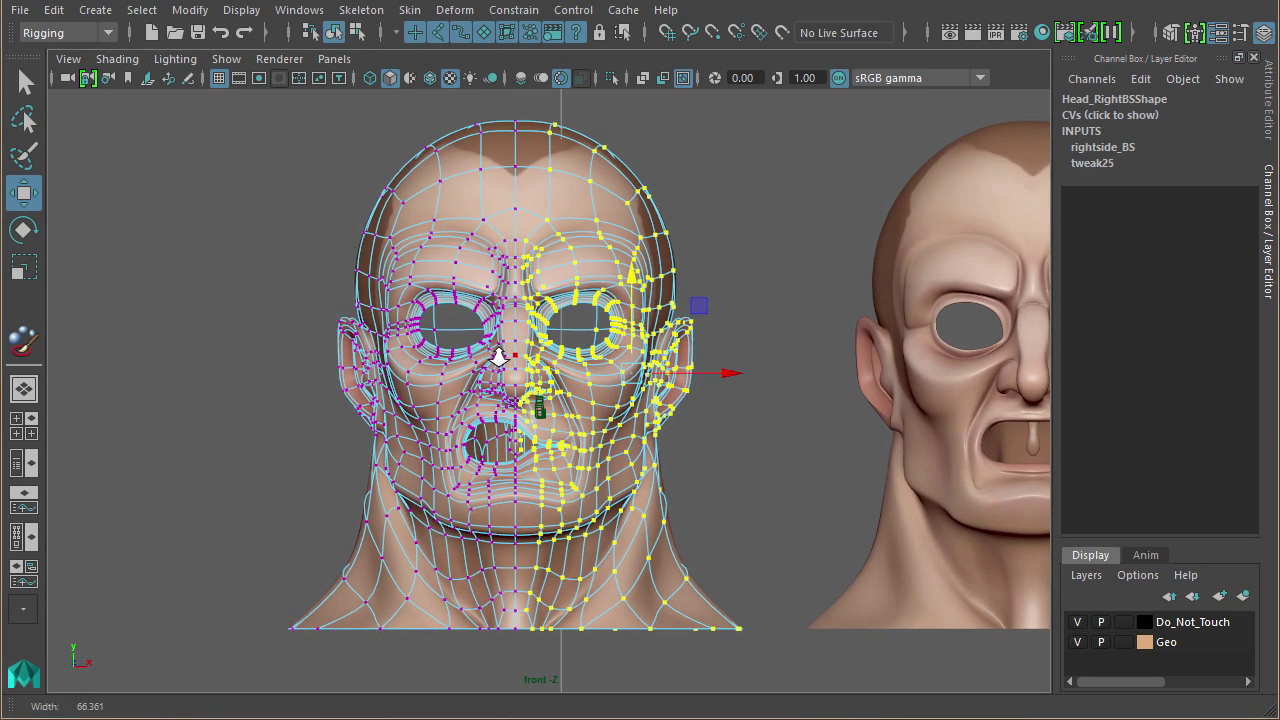
pyautogui.keyDown('alt'); pyautogui.moveTo(514, 135); pyautogui.dragTo(518, 640); pyautogui.keyUp('alt')
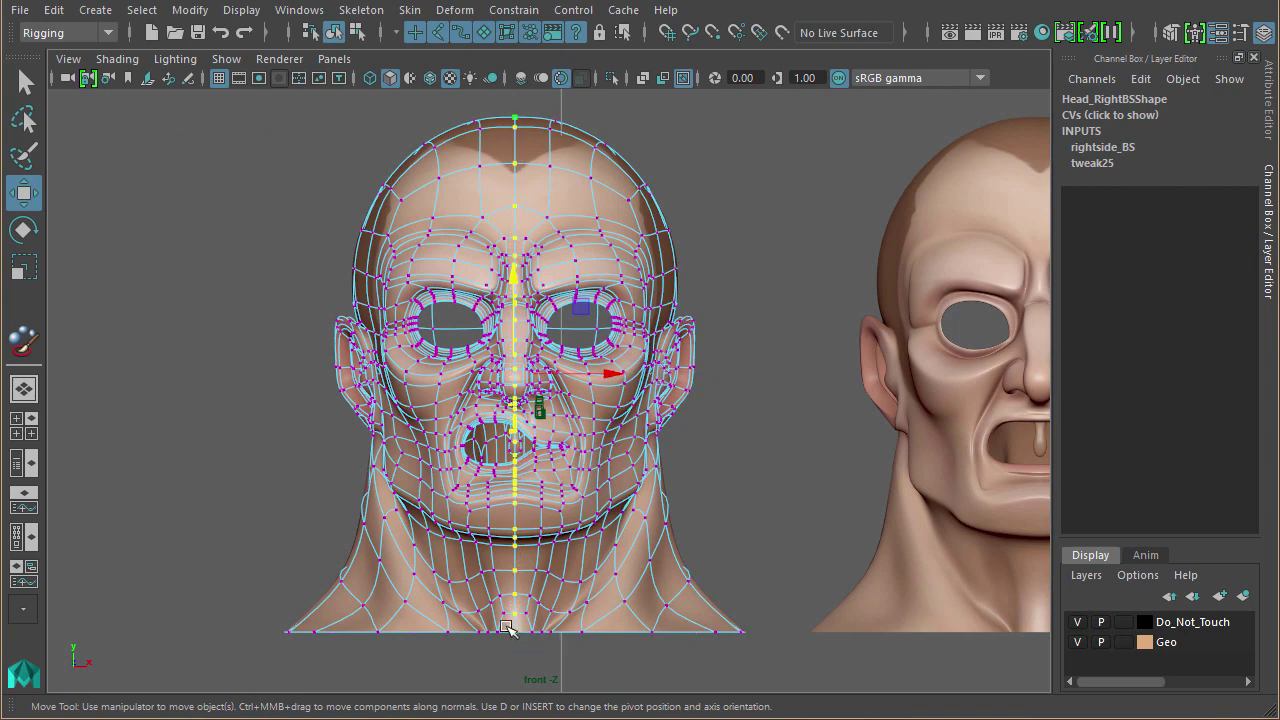
pyautogui.scroll(10, 809, 480)
pyautogui.moveTo(302, 314); pyautogui.dragTo(454, 505)
pyautogui.keyDown('alt'); pyautogui.moveTo(749, 523); pyautogui.dragTo(292, 503, button='right'); pyautogui.keyUp('alt')
pyautogui.keyDown('alt'); pyautogui.moveTo(477, 481); pyautogui.dragTo(463, 511, button='middle'); pyautogui.keyUp('alt')
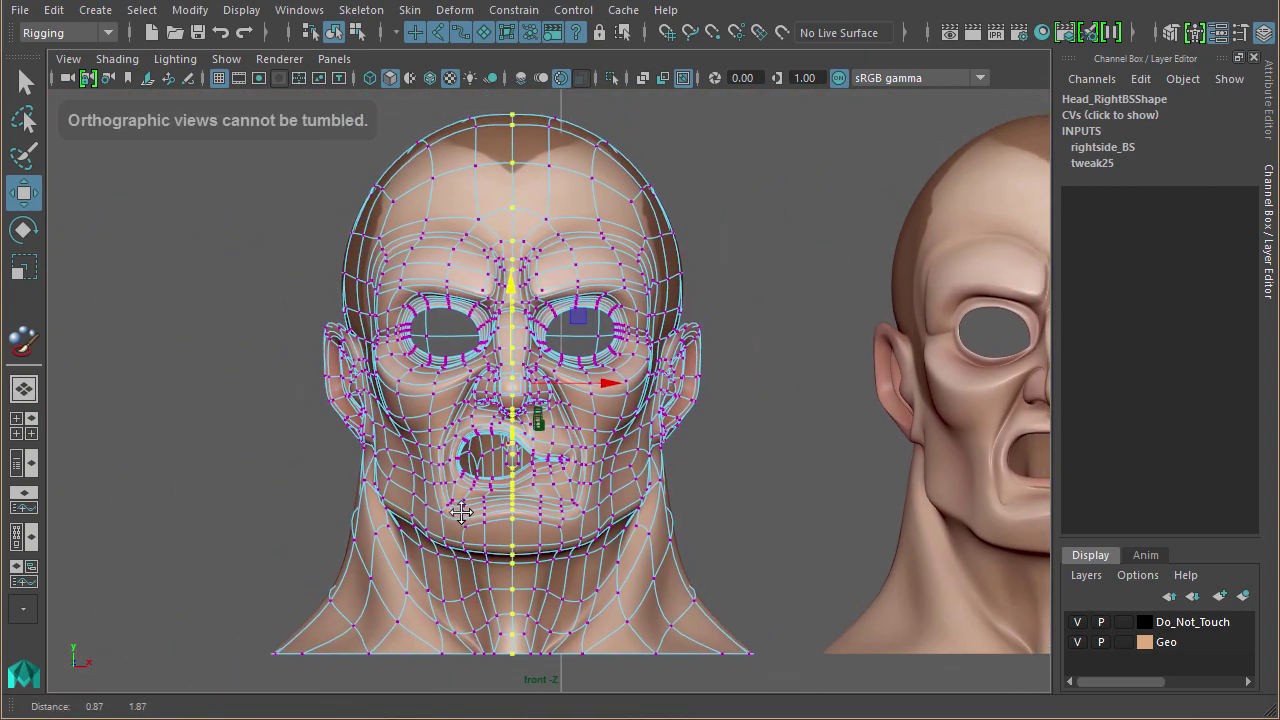
# - Set the rightside_BS weight to 0.5 for all selected centre-line vertices and close the Component Editor
pyautogui.moveTo(310, 716); pyautogui.dragTo(637, 40)
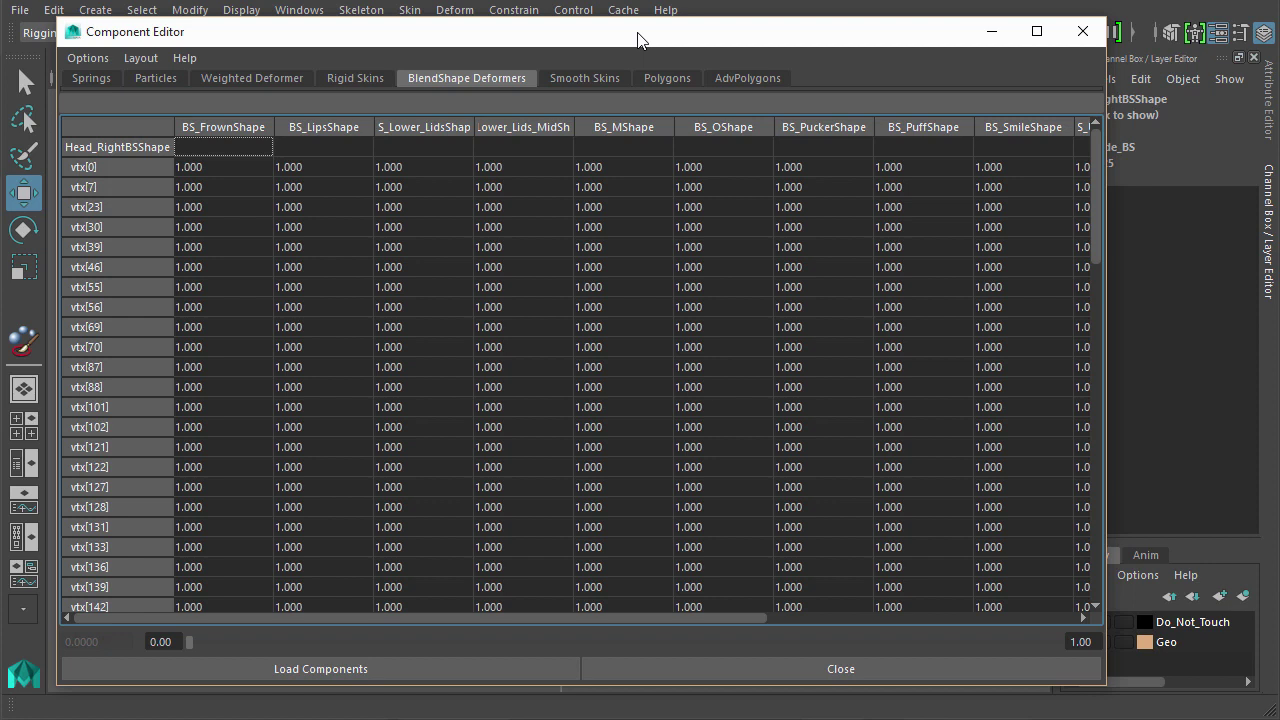
pyautogui.moveTo(636, 33); pyautogui.dragTo(455, 716)
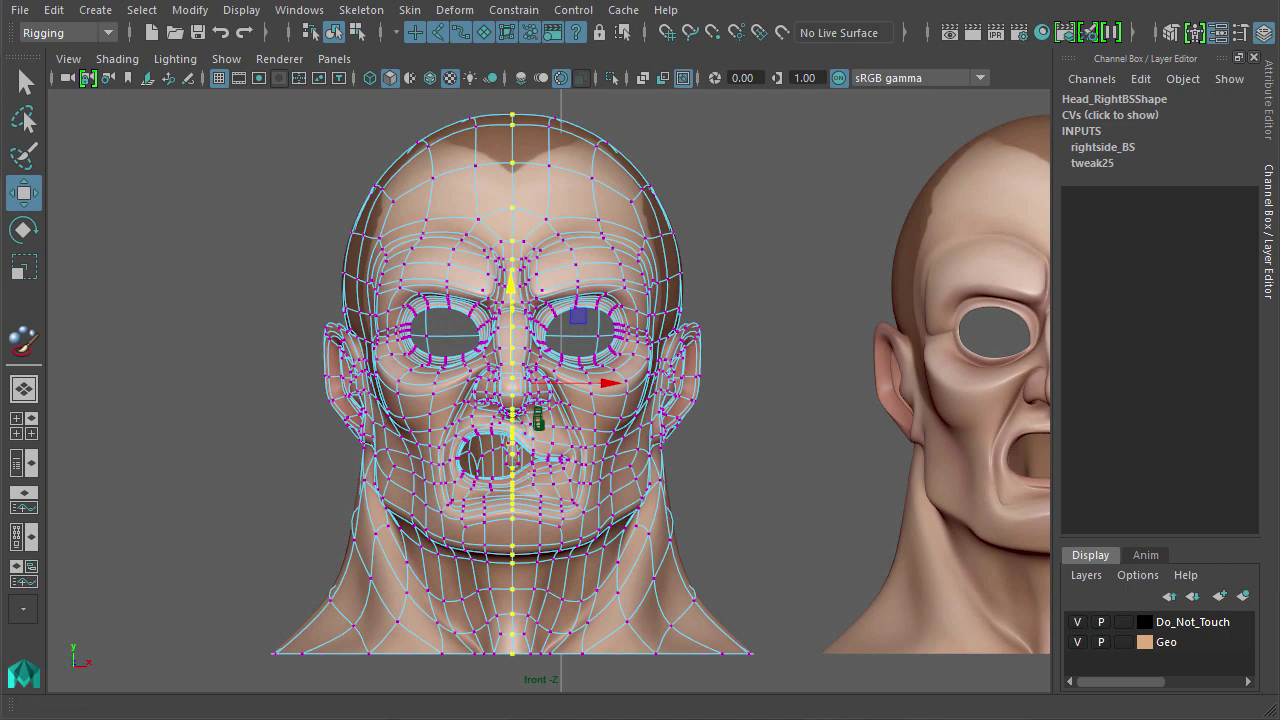
pyautogui.moveTo(330, 716); pyautogui.dragTo(700, 61)
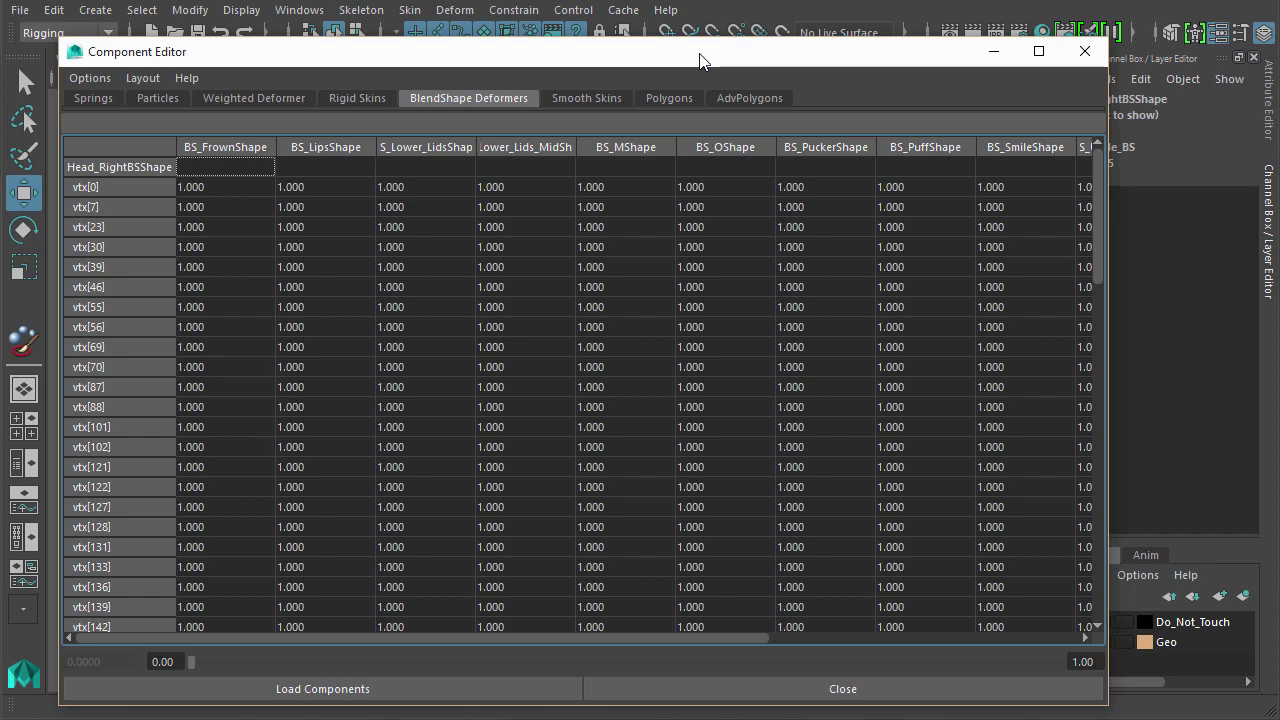
pyautogui.moveTo(808, 640); pyautogui.dragTo(1088, 645)
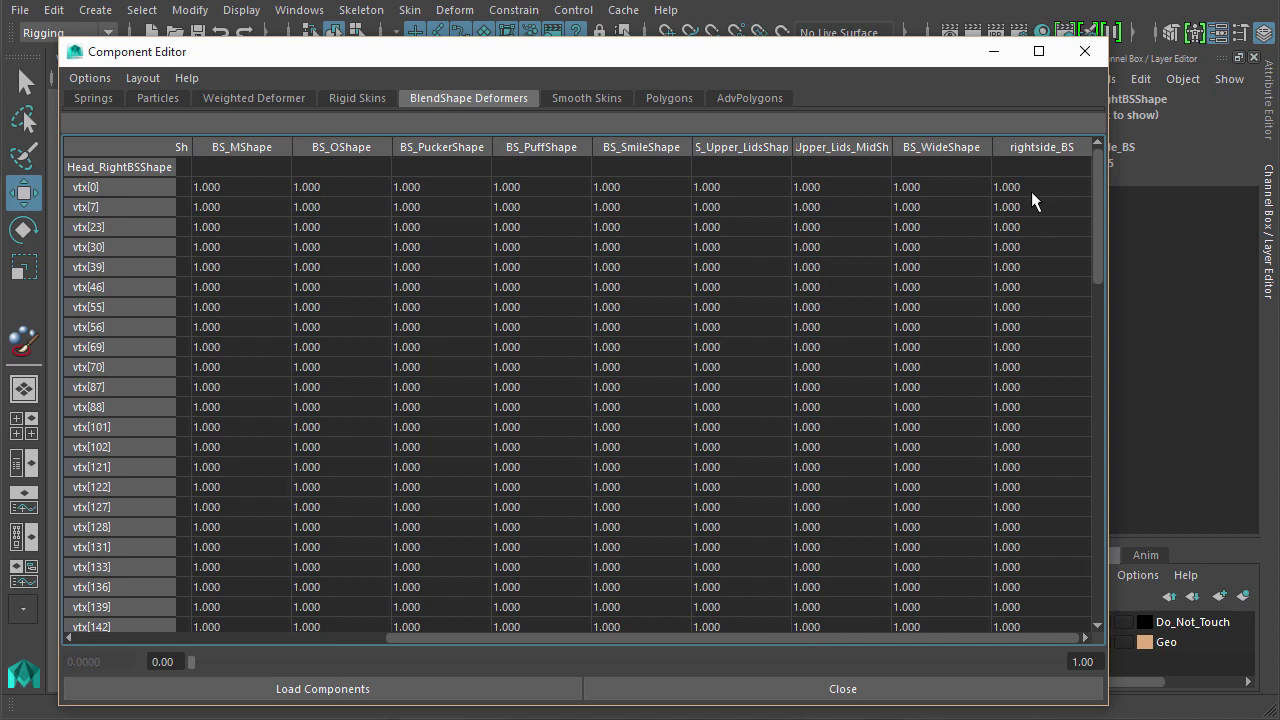
pyautogui.moveTo(1030, 186); pyautogui.dragTo(1053, 617)
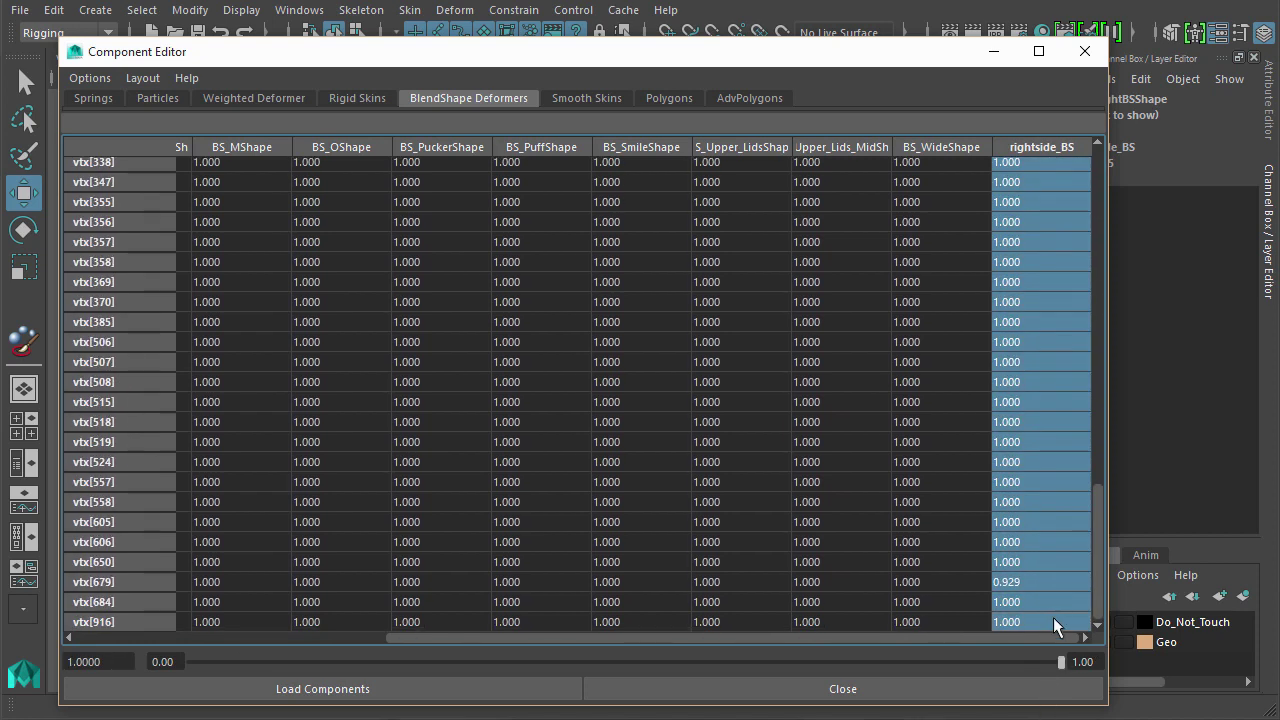
pyautogui.doubleClick(1053, 620)
pyautogui.write('0.5')
pyautogui.press('Return')
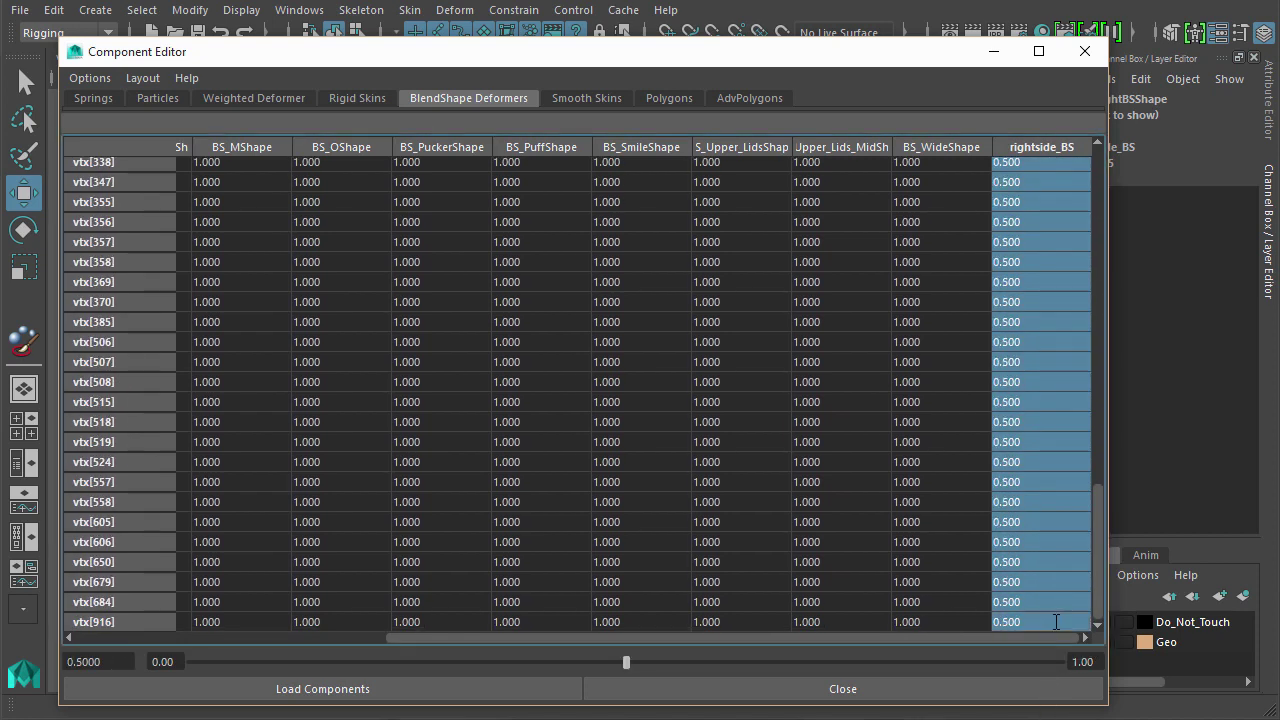
pyautogui.click(1087, 57)
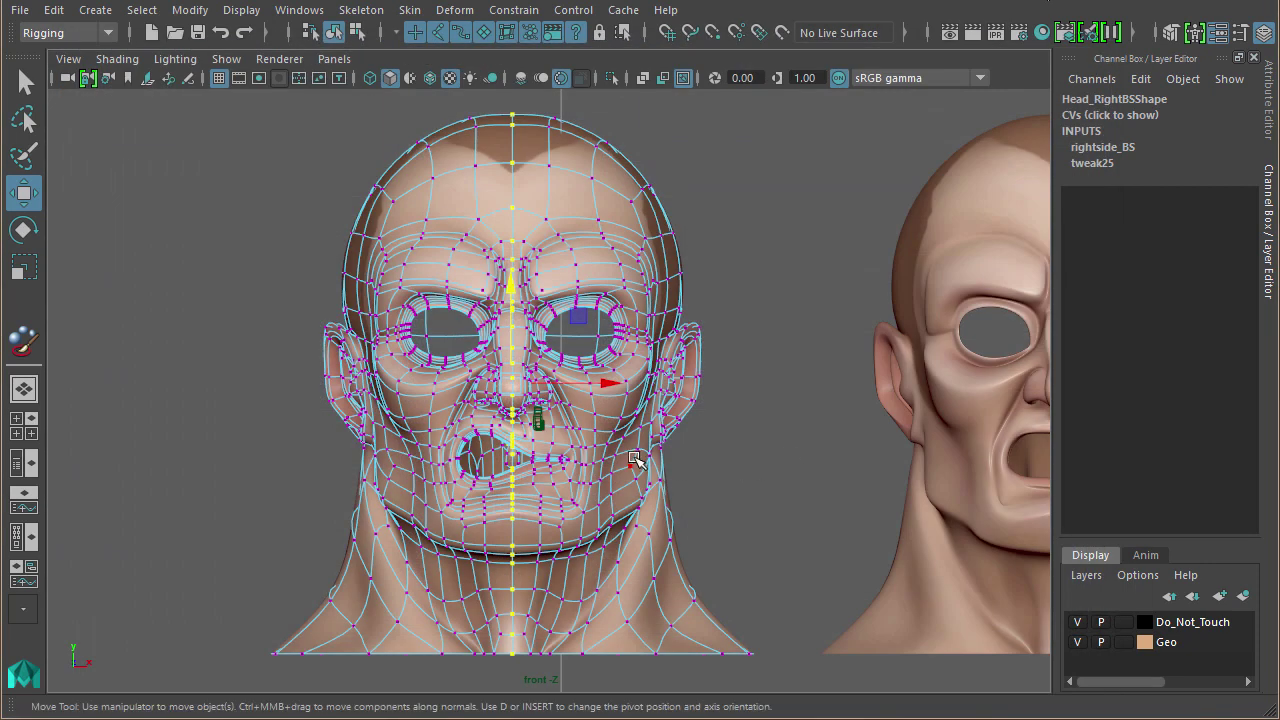
# - Return Head_RightBS to object mode and set BS_Lips to 0 in its rightside_BS inputs
pyautogui.moveTo(600, 432); pyautogui.dragTo(694, 397, button='right')
pyautogui.click(694, 397)
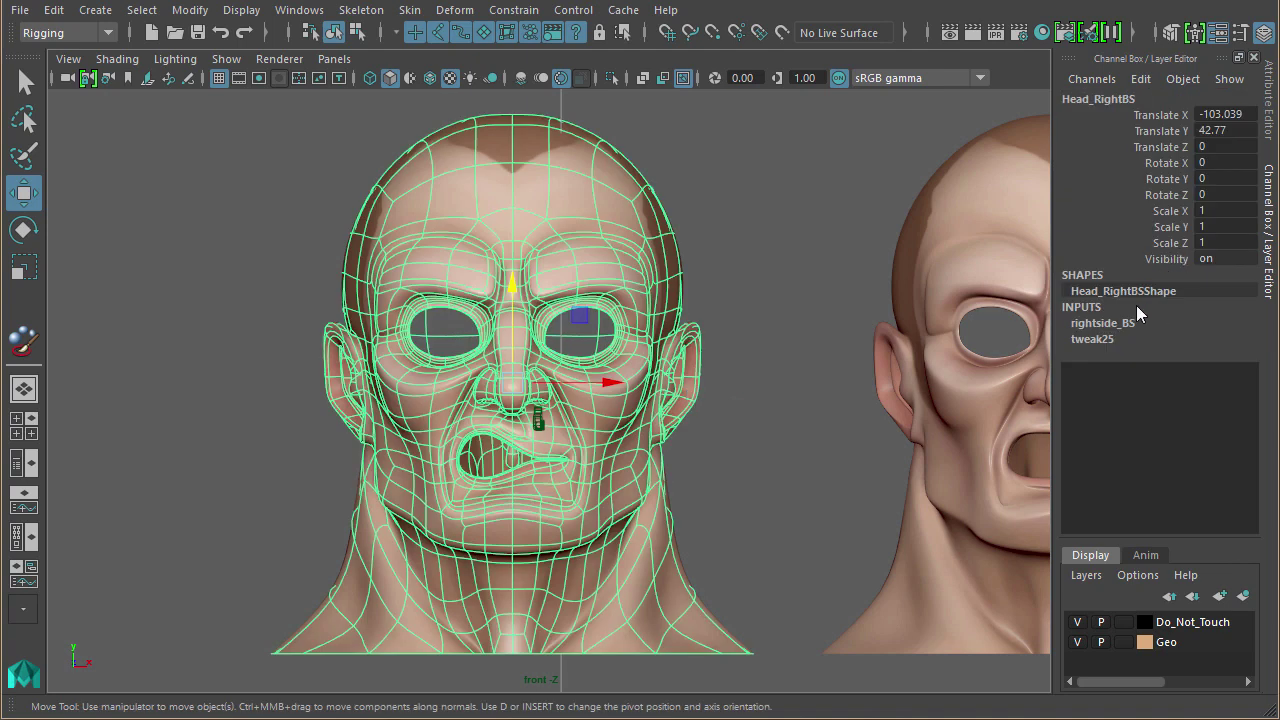
pyautogui.click(1110, 323)
pyautogui.scroll(-1, 1124, 420)
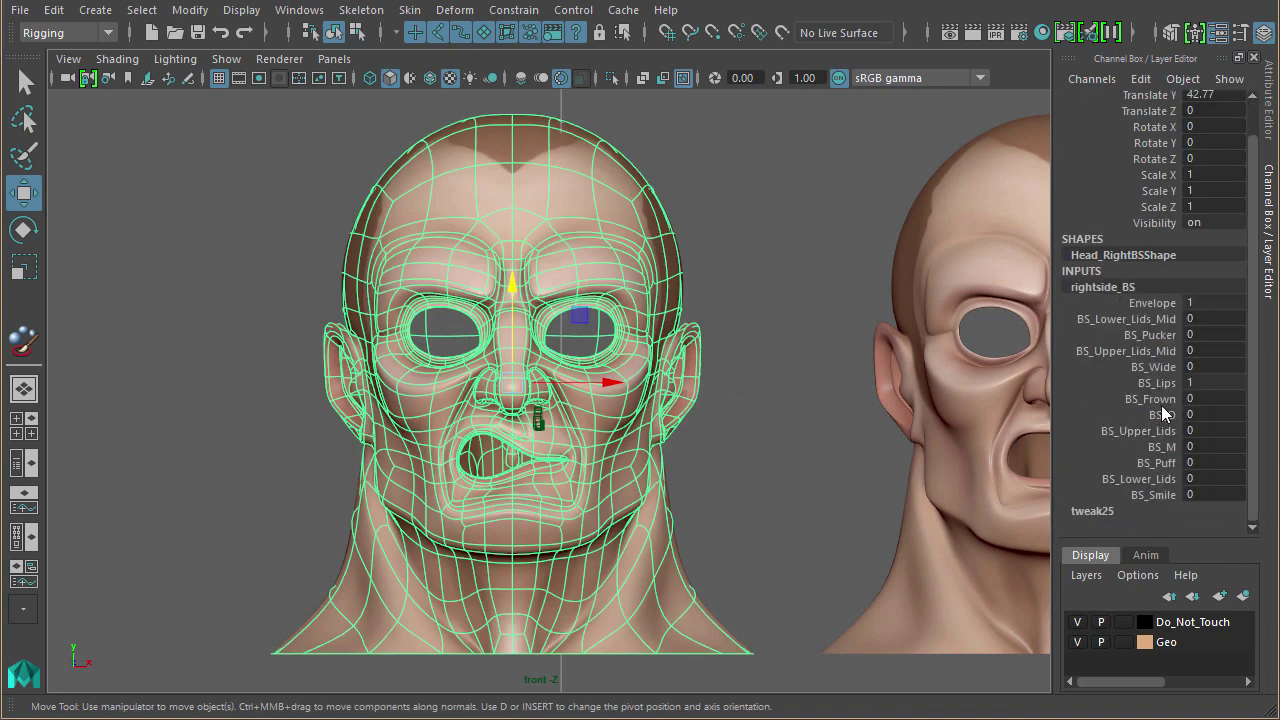
pyautogui.click(1157, 383)
pyautogui.moveTo(706, 466); pyautogui.dragTo(640, 467, button='middle')
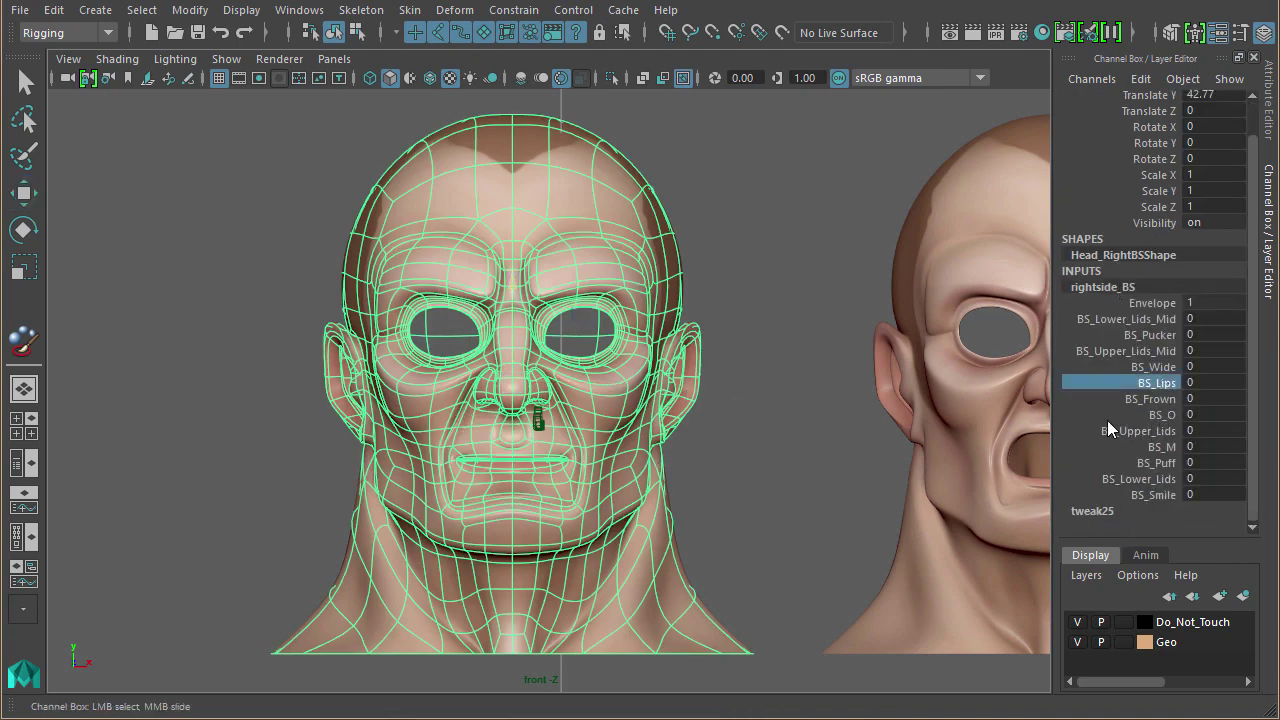
# - Preview the BS_Frown, BS_O and BS_Upper_Lids_Mid shapes on Head_RightBS, bringing each weight back to 0
pyautogui.click(1150, 399)
pyautogui.moveTo(771, 449); pyautogui.dragTo(715, 440, button='middle')
pyautogui.click(1160, 415)
pyautogui.moveTo(853, 457); pyautogui.dragTo(697, 466, button='middle')
pyautogui.click(1170, 352)
pyautogui.moveTo(869, 431); pyautogui.dragTo(899, 427, button='middle')
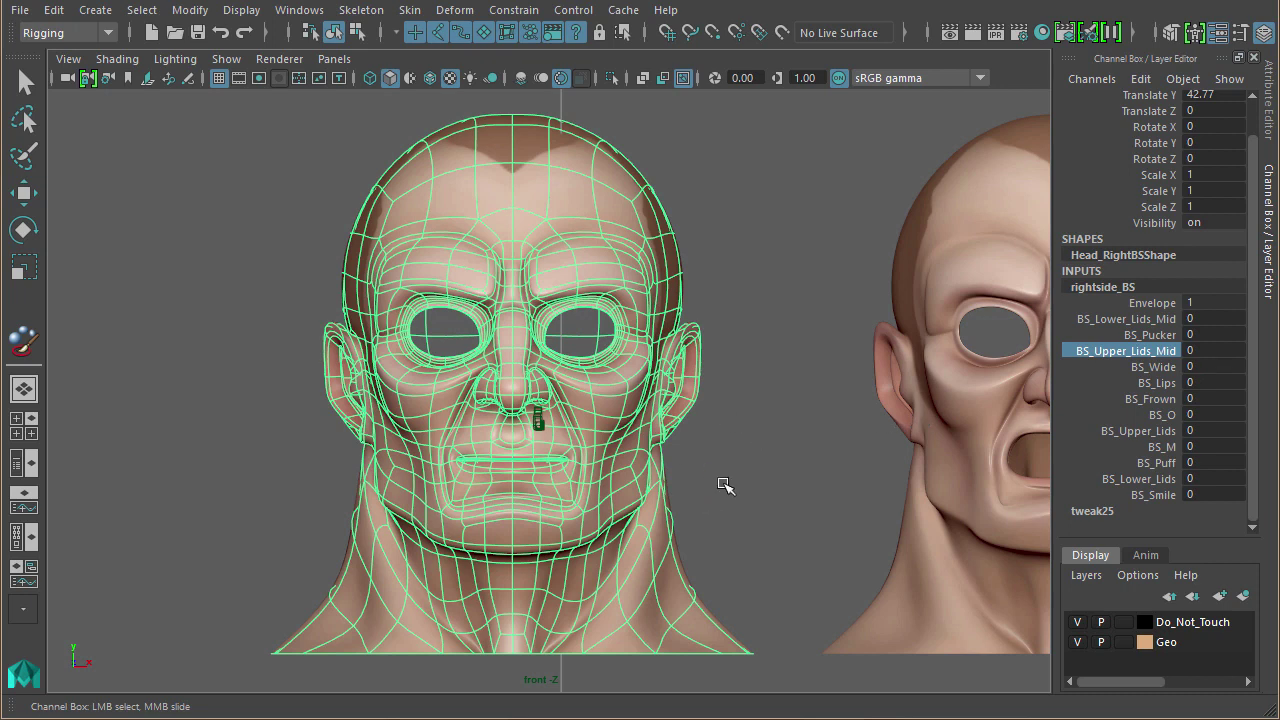
pyautogui.click(1162, 410)
pyautogui.moveTo(686, 437); pyautogui.dragTo(717, 431, button='middle')
pyautogui.moveTo(625, 428); pyautogui.dragTo(620, 428, button='middle')
pyautogui.click(1165, 400)
pyautogui.moveTo(827, 431); pyautogui.dragTo(768, 430, button='middle')
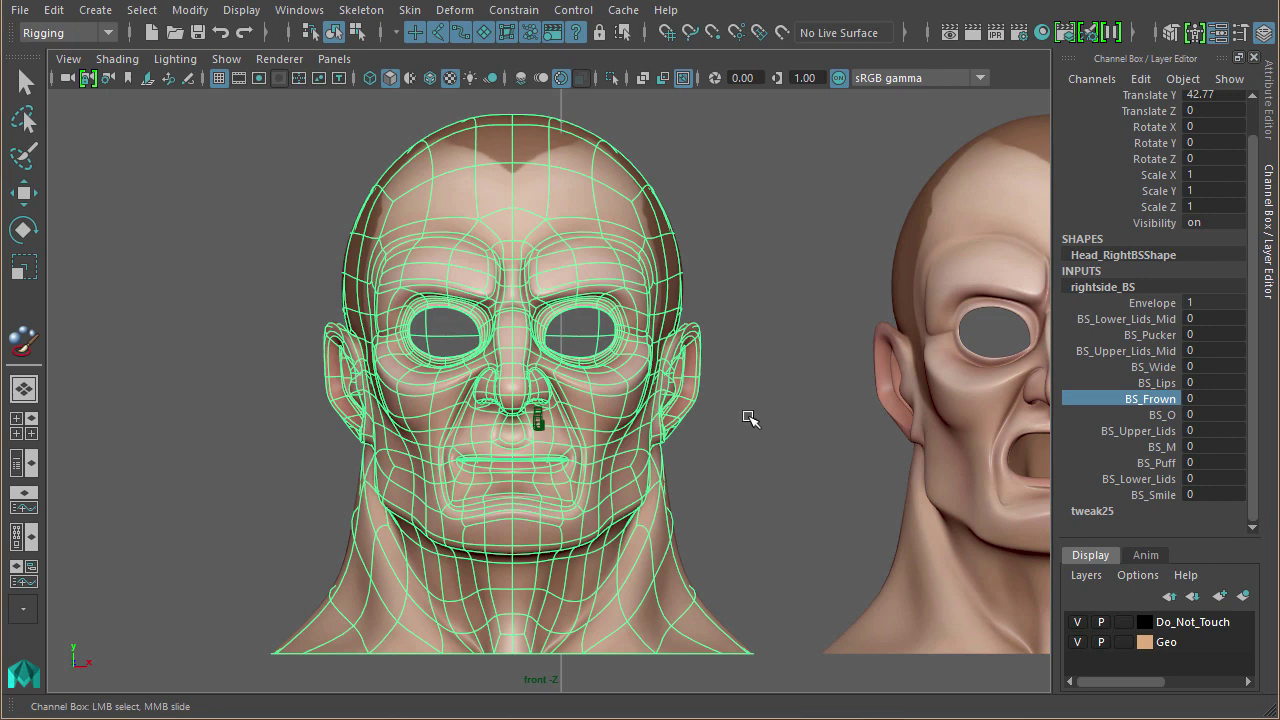
# - Select all vertices on the character's right half of Head_LeftBS, leaving out the centre line, and check the selection's edge
pyautogui.keyDown('alt'); pyautogui.moveTo(946, 434); pyautogui.dragTo(462, 430, button='middle'); pyautogui.keyUp('alt')
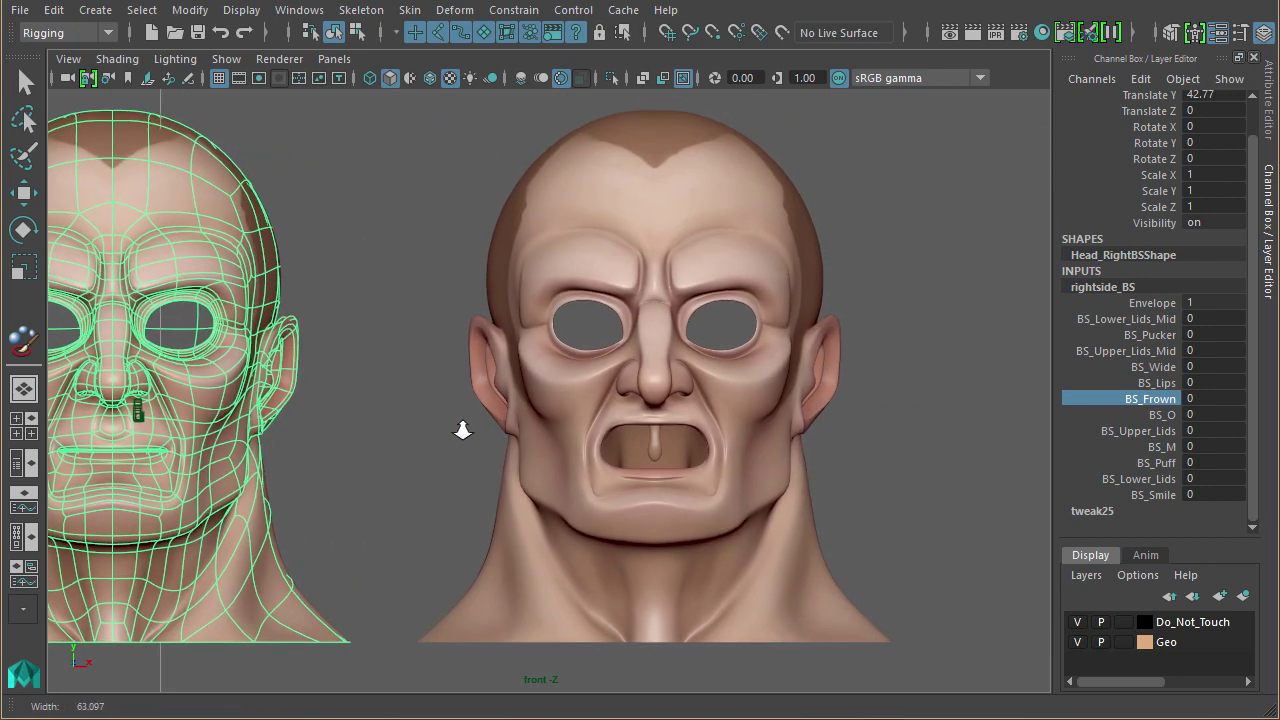
pyautogui.click(572, 388)
pyautogui.press('w')
pyautogui.moveTo(592, 196); pyautogui.dragTo(507, 198, button='right')
pyautogui.moveTo(373, 104); pyautogui.dragTo(640, 697)
pyautogui.keyDown('alt'); pyautogui.moveTo(850, 449); pyautogui.dragTo(1230, 449, button='right'); pyautogui.keyUp('alt')
pyautogui.keyDown('alt'); pyautogui.moveTo(528, 468); pyautogui.dragTo(500, 442, button='middle'); pyautogui.keyUp('alt')
pyautogui.keyDown('alt'); pyautogui.moveTo(480, 442); pyautogui.dragTo(170, 442, button='right'); pyautogui.keyUp('alt')
pyautogui.keyDown('alt'); pyautogui.moveTo(607, 269); pyautogui.dragTo(735, 269, button='middle'); pyautogui.keyUp('alt')
pyautogui.keyDown('alt'); pyautogui.moveTo(735, 269); pyautogui.dragTo(685, 269, button='right'); pyautogui.keyUp('alt')
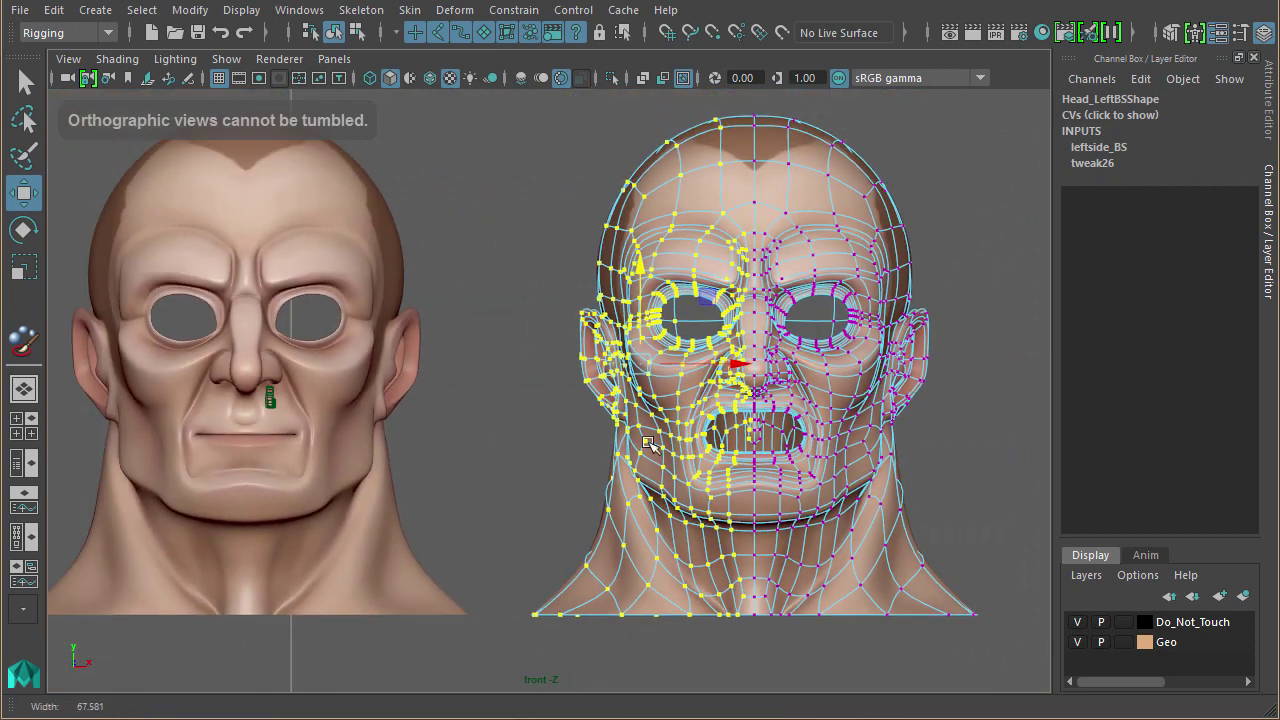
pyautogui.keyDown('alt'); pyautogui.moveTo(685, 269); pyautogui.dragTo(665, 303, button='middle'); pyautogui.keyUp('alt')
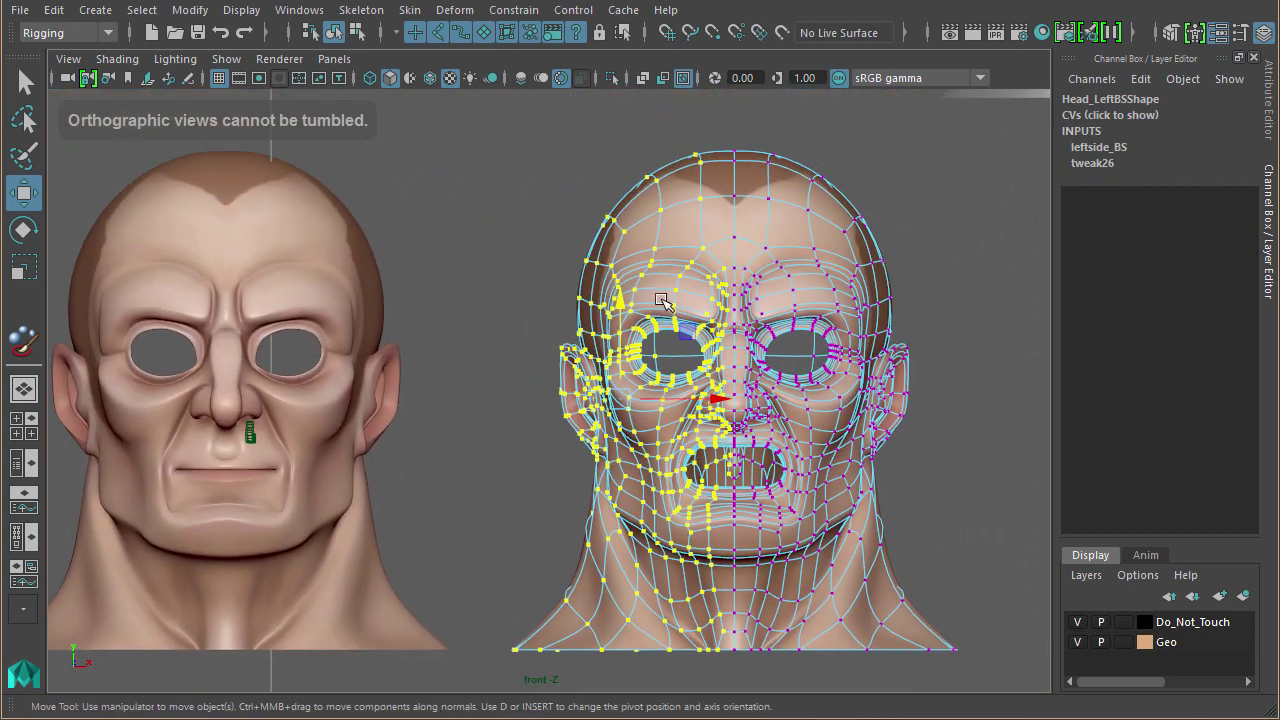
# - Set the leftside_BS weight to 0 for all selected right-half vertices in the Component Editor and move its window aside
pyautogui.click(319, 17)
pyautogui.moveTo(495, 81)
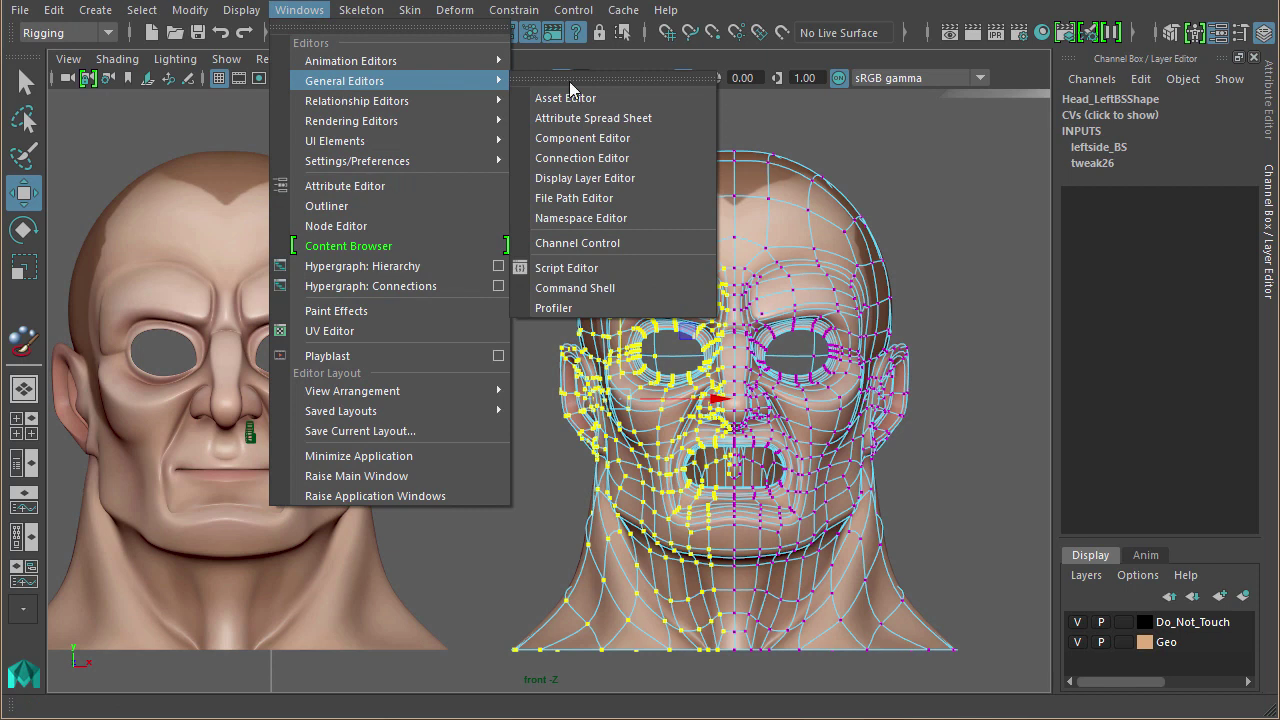
pyautogui.click(586, 148)
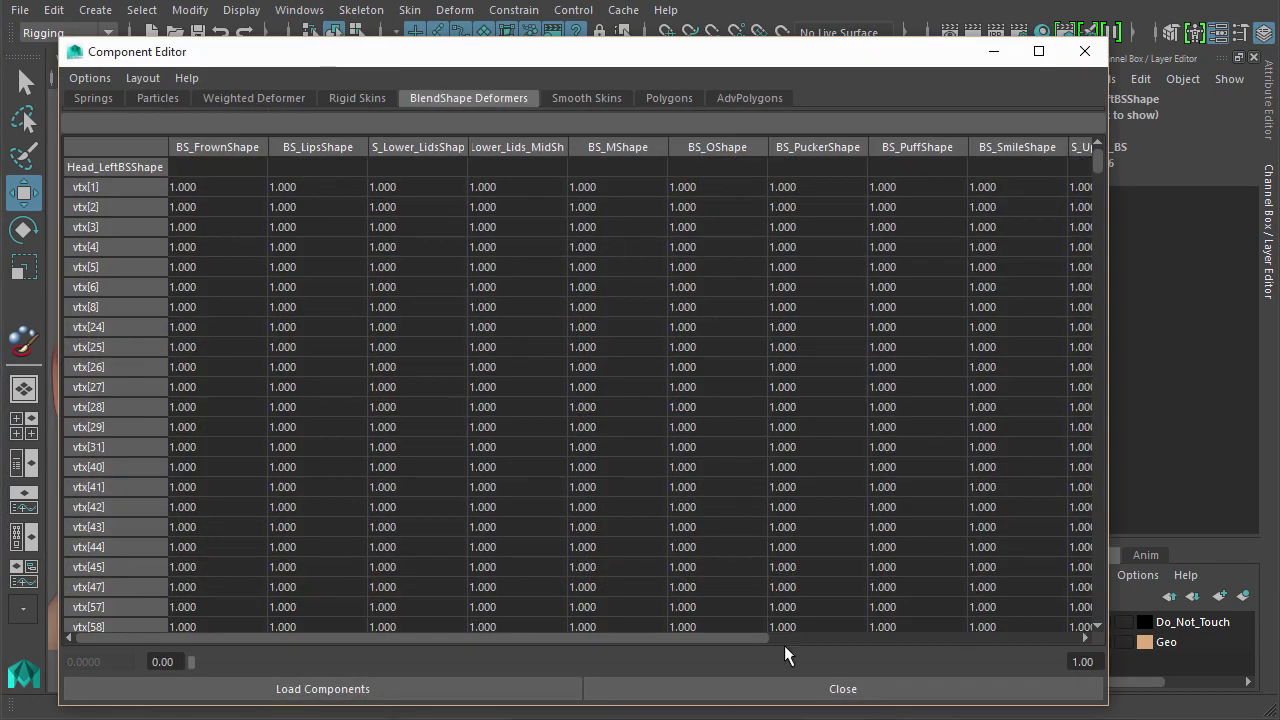
pyautogui.moveTo(733, 638); pyautogui.dragTo(1077, 638)
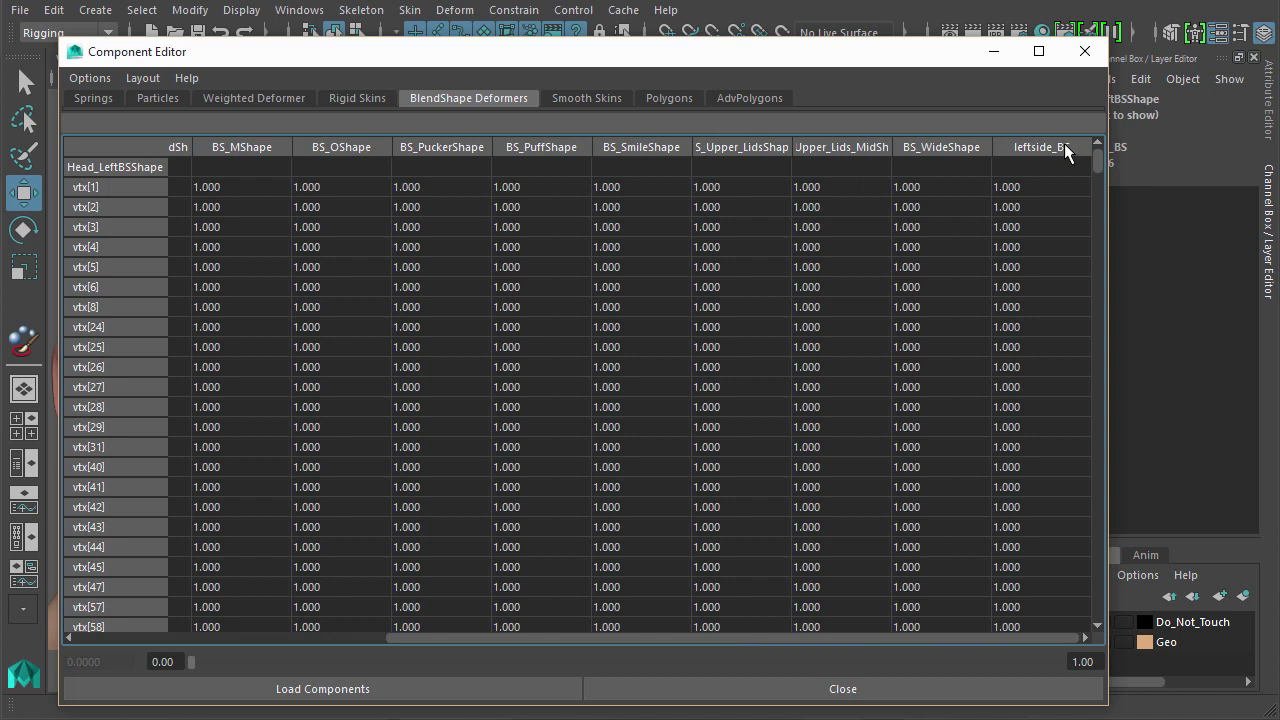
pyautogui.moveTo(1034, 187); pyautogui.dragTo(1024, 676)
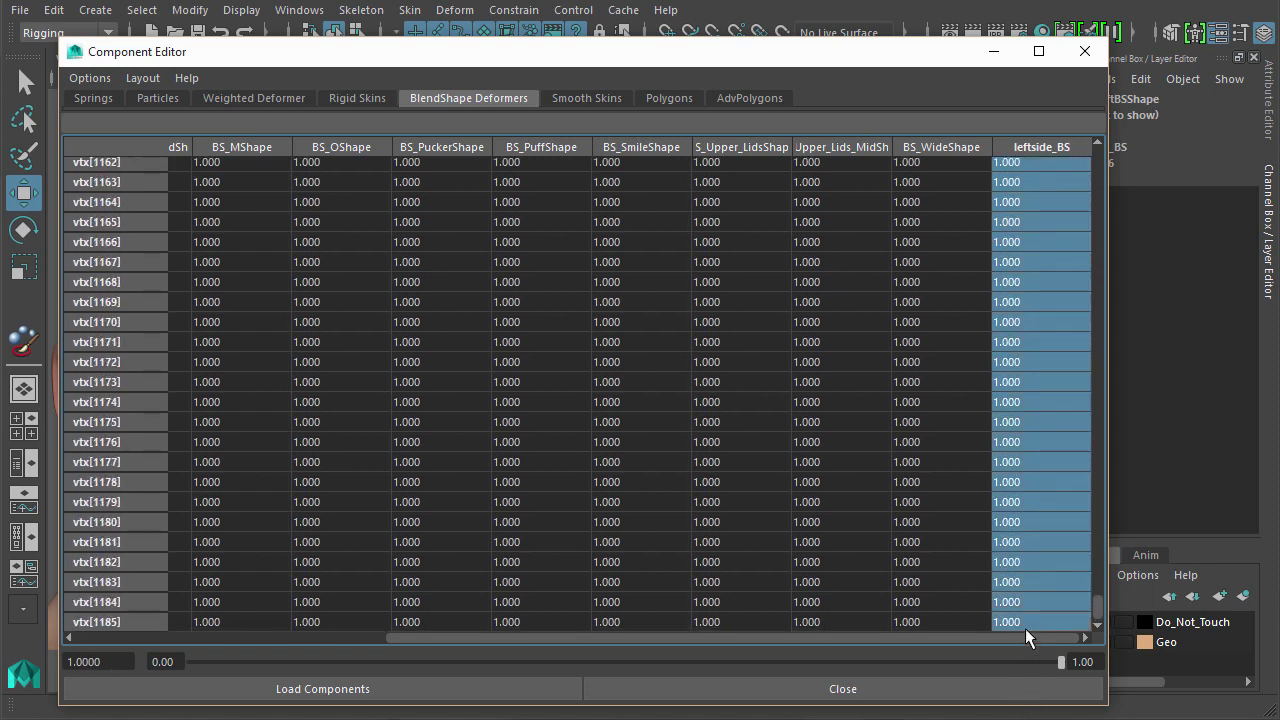
pyautogui.doubleClick(1025, 628)
pyautogui.press('Return')
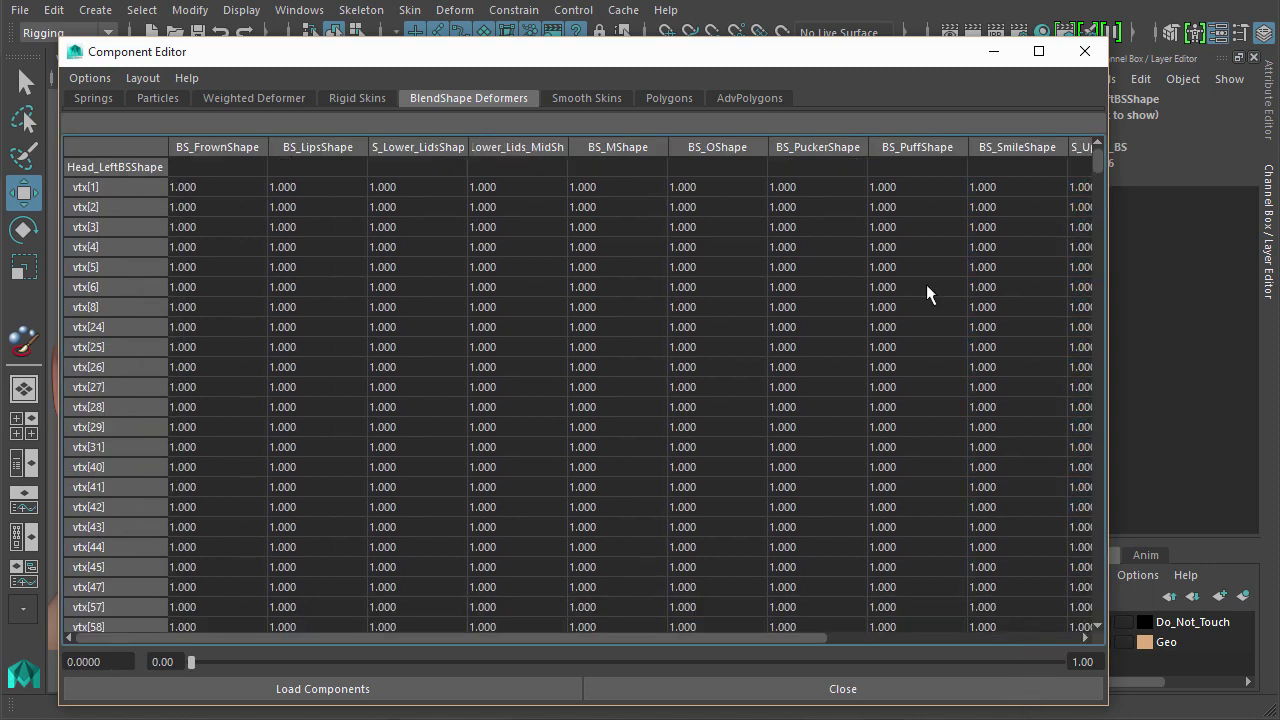
pyautogui.moveTo(857, 63); pyautogui.dragTo(907, 719)
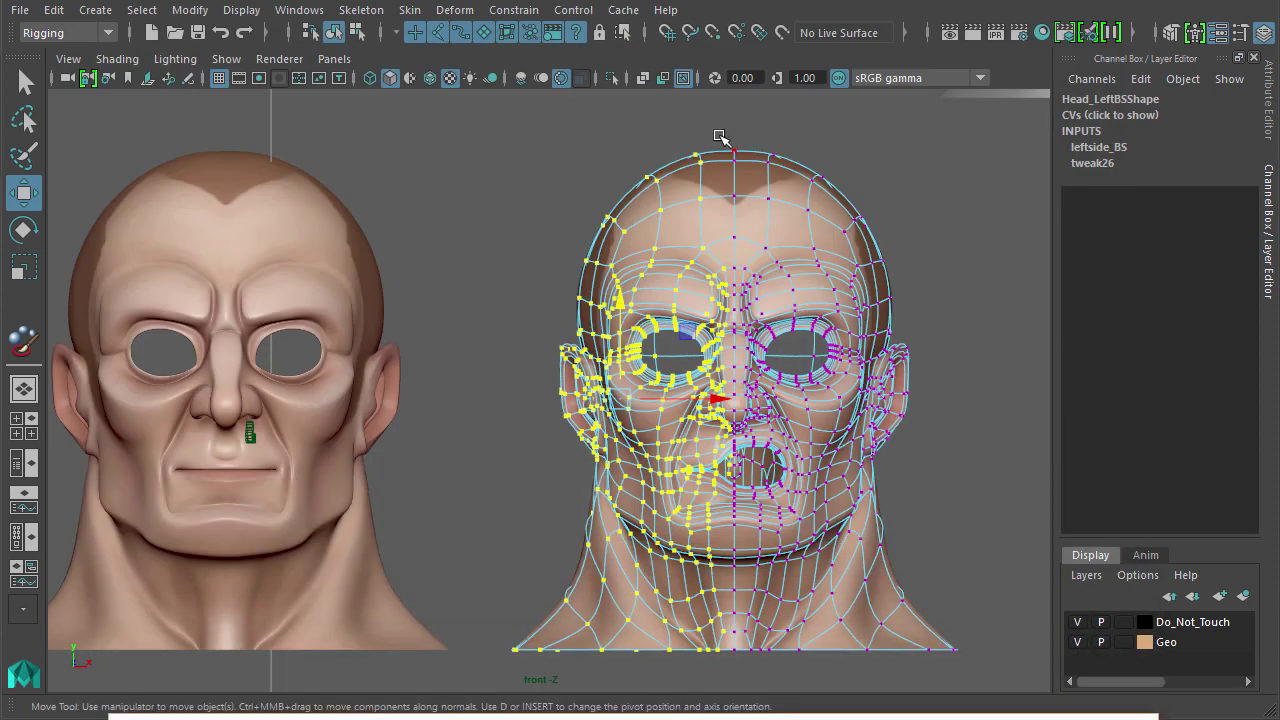
# - Select only the centre-line vertices of Head_LeftBS, removing stray vertices around the nose and mouth from the selection
pyautogui.moveTo(728, 130); pyautogui.dragTo(737, 658)
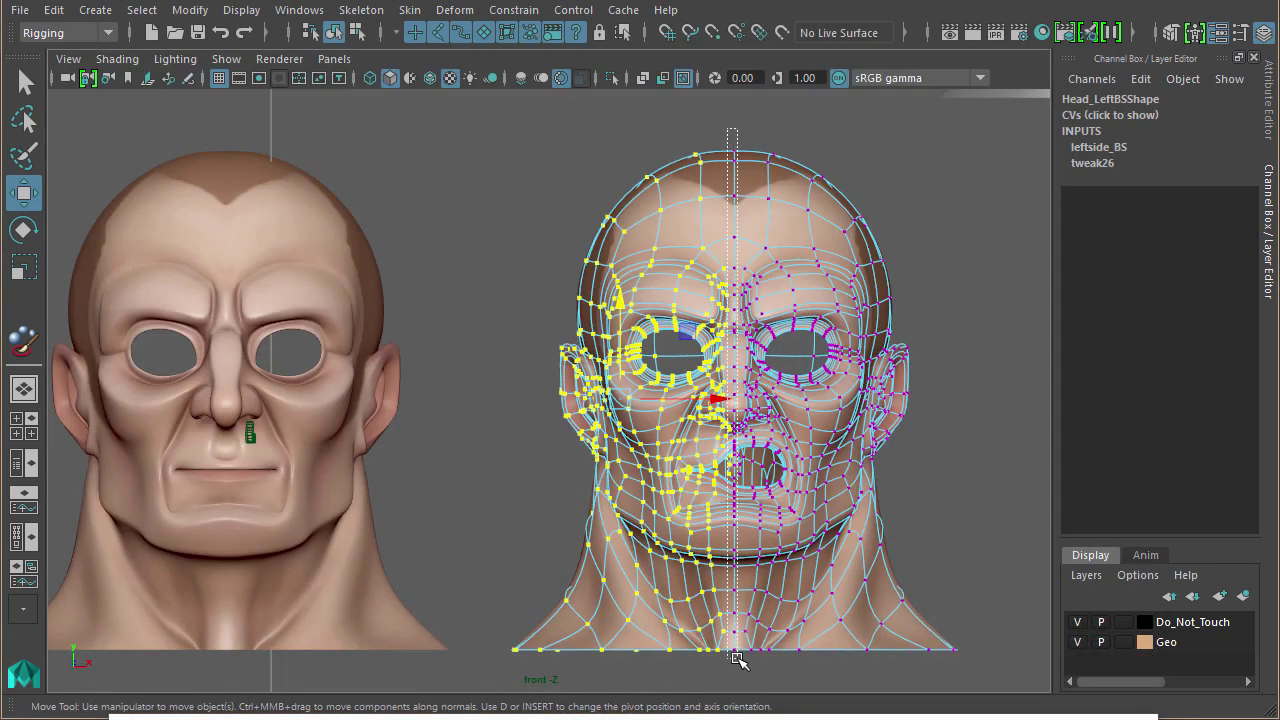
pyautogui.keyDown('alt'); pyautogui.moveTo(643, 492); pyautogui.dragTo(555, 412, button='middle'); pyautogui.keyUp('alt')
pyautogui.keyDown('alt'); pyautogui.moveTo(555, 412); pyautogui.dragTo(909, 426, button='right'); pyautogui.keyUp('alt')
pyautogui.keyDown('alt'); pyautogui.moveTo(909, 426); pyautogui.dragTo(825, 480, button='middle'); pyautogui.keyUp('alt')
pyautogui.keyDown('alt'); pyautogui.moveTo(825, 480); pyautogui.dragTo(1140, 372, button='right'); pyautogui.keyUp('alt')
pyautogui.keyDown('ctrl'); pyautogui.moveTo(714, 351); pyautogui.dragTo(649, 569); pyautogui.keyUp('ctrl')
pyautogui.keyDown('ctrl'); pyautogui.moveTo(549, 318); pyautogui.dragTo(634, 583); pyautogui.keyUp('ctrl')
pyautogui.keyDown('alt'); pyautogui.click(843, 583); pyautogui.keyUp('alt')
pyautogui.keyDown('alt'); pyautogui.moveTo(843, 583); pyautogui.dragTo(623, 503, button='right'); pyautogui.keyUp('alt')
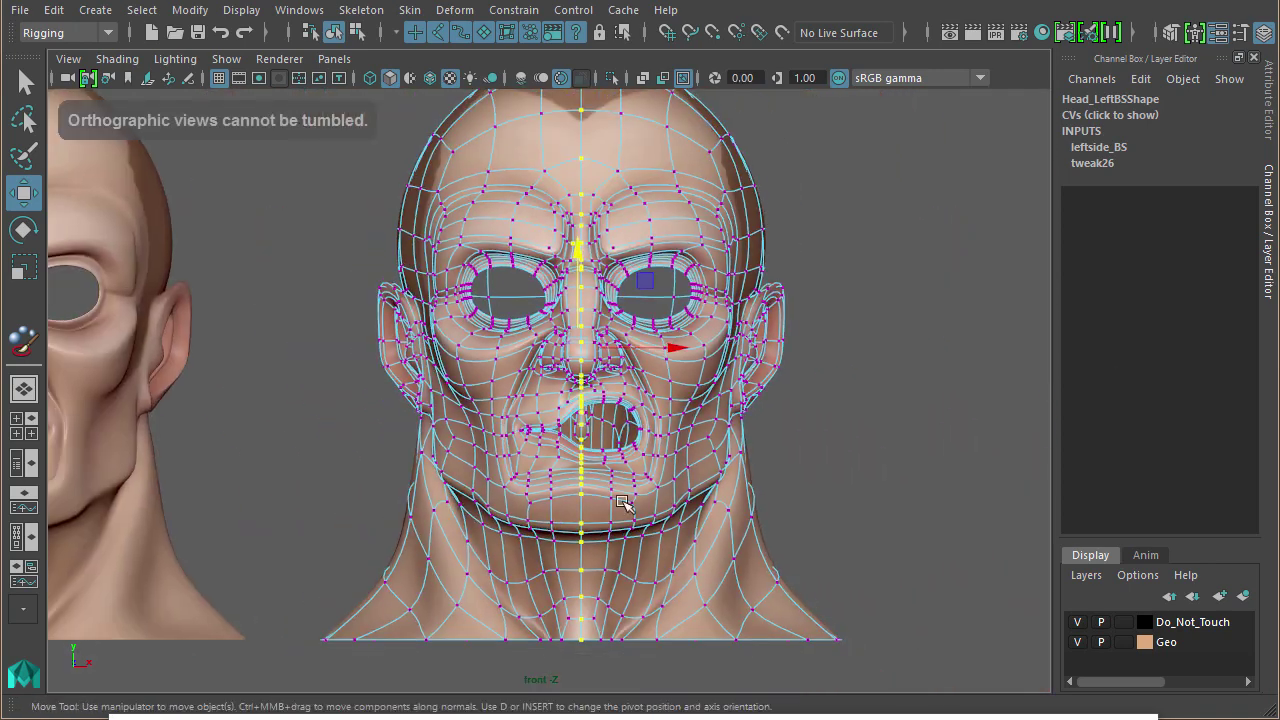
pyautogui.keyDown('alt'); pyautogui.moveTo(623, 503); pyautogui.dragTo(665, 414, button='middle'); pyautogui.keyUp('alt')
# - Set the leftside_BS weight to 0.5 for all selected centre-line vertices and close the Component Editor
pyautogui.moveTo(651, 716); pyautogui.dragTo(617, 38)
pyautogui.moveTo(742, 632); pyautogui.dragTo(1066, 628)
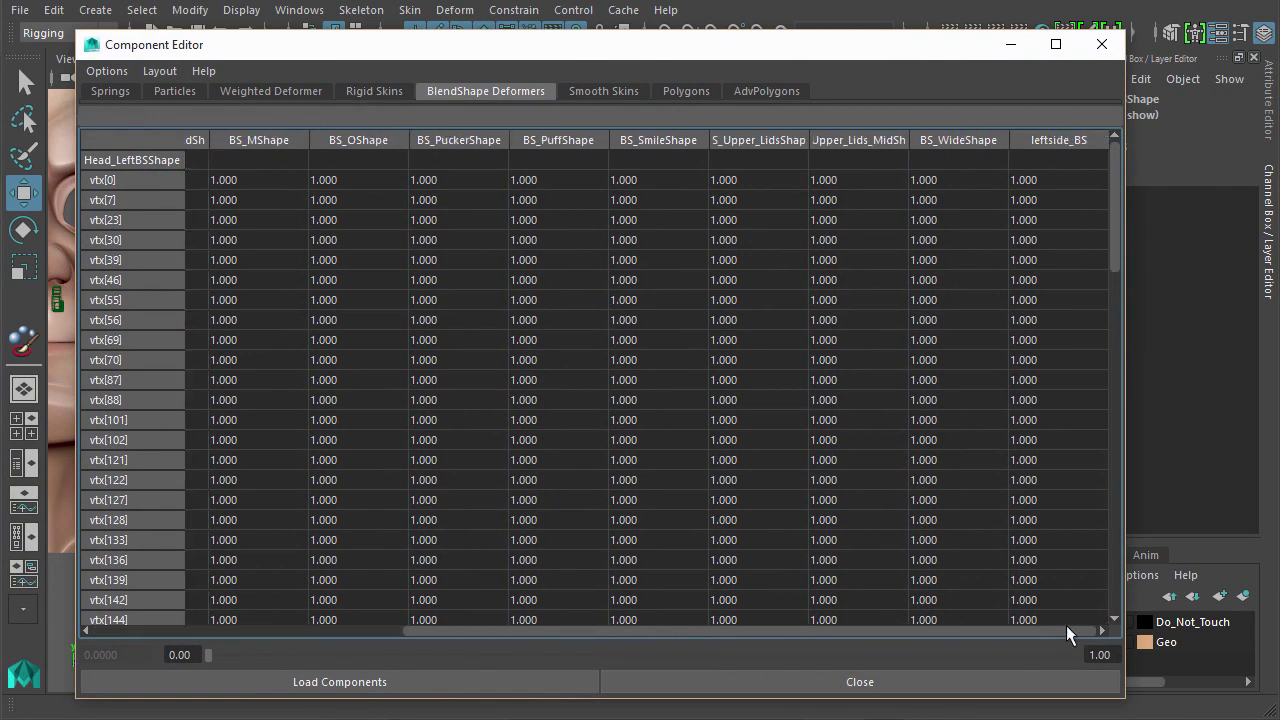
pyautogui.moveTo(1056, 178); pyautogui.dragTo(1057, 616)
pyautogui.write('.')
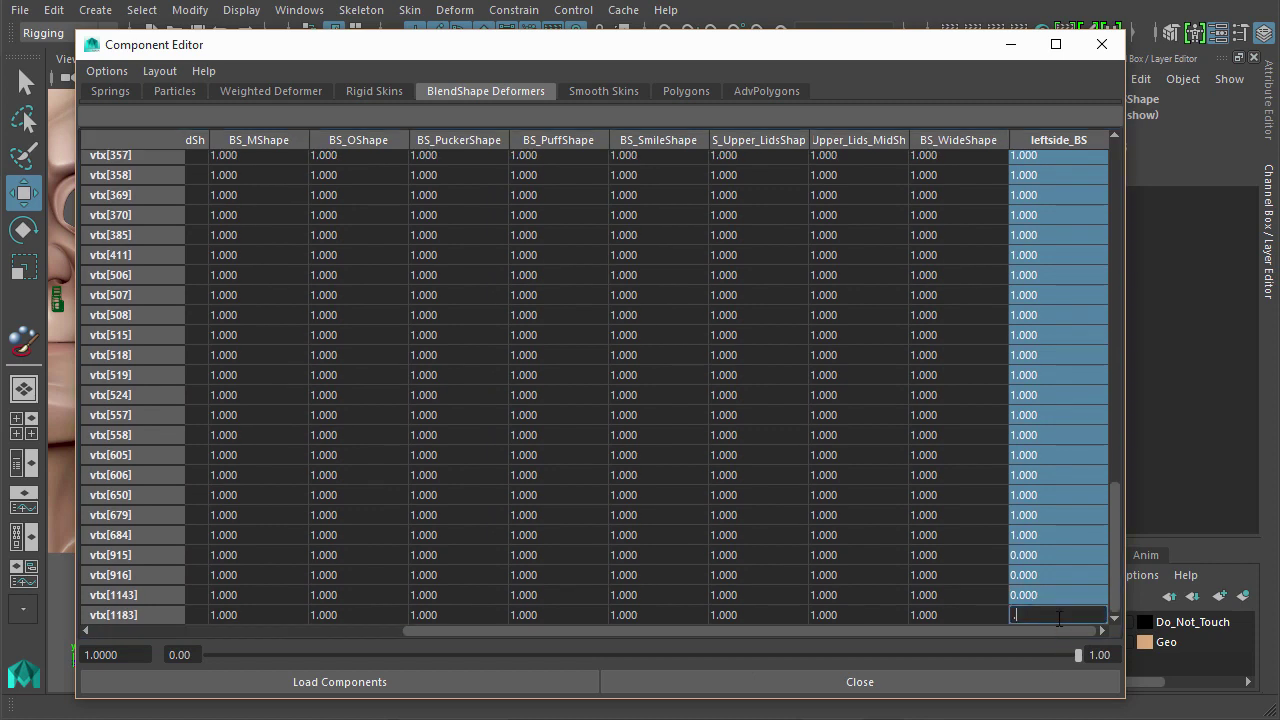
pyautogui.write('5')
pyautogui.press('Return')
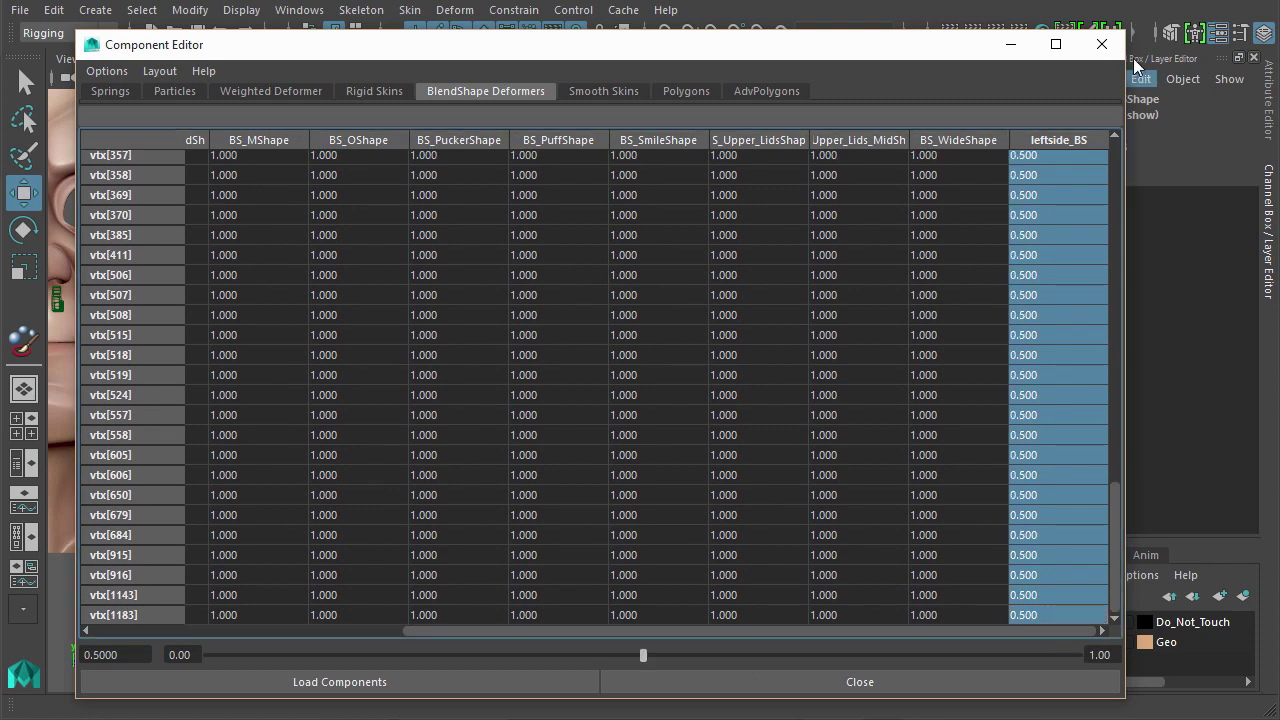
pyautogui.click(1101, 44)
# - Select Head_RightBS and Head_LeftBS in object mode and set all their blend shapes from BS_Lower_Lids_Mid to BS_Smile to 0
pyautogui.moveTo(704, 313); pyautogui.dragTo(792, 284, button='right')
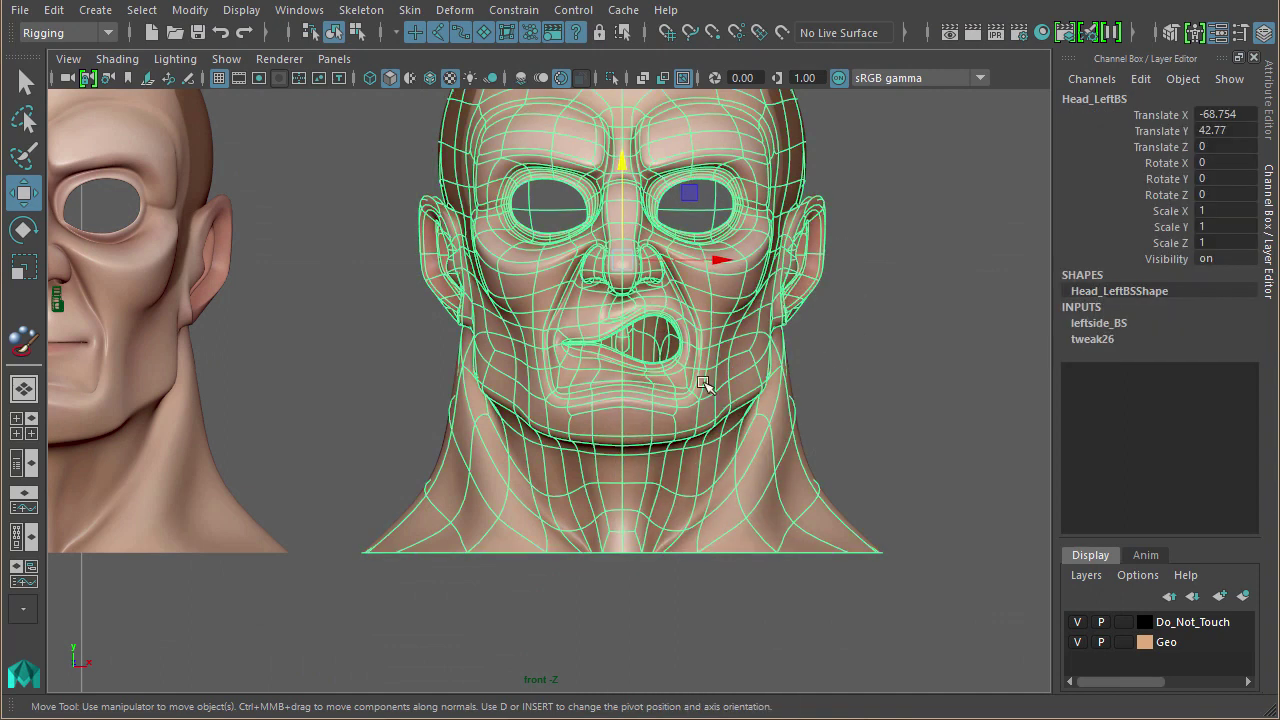
pyautogui.press('a')
pyautogui.click(468, 440)
pyautogui.moveTo(409, 429); pyautogui.dragTo(720, 460)
pyautogui.click(1128, 318)
pyautogui.scroll(-1, 1163, 459)
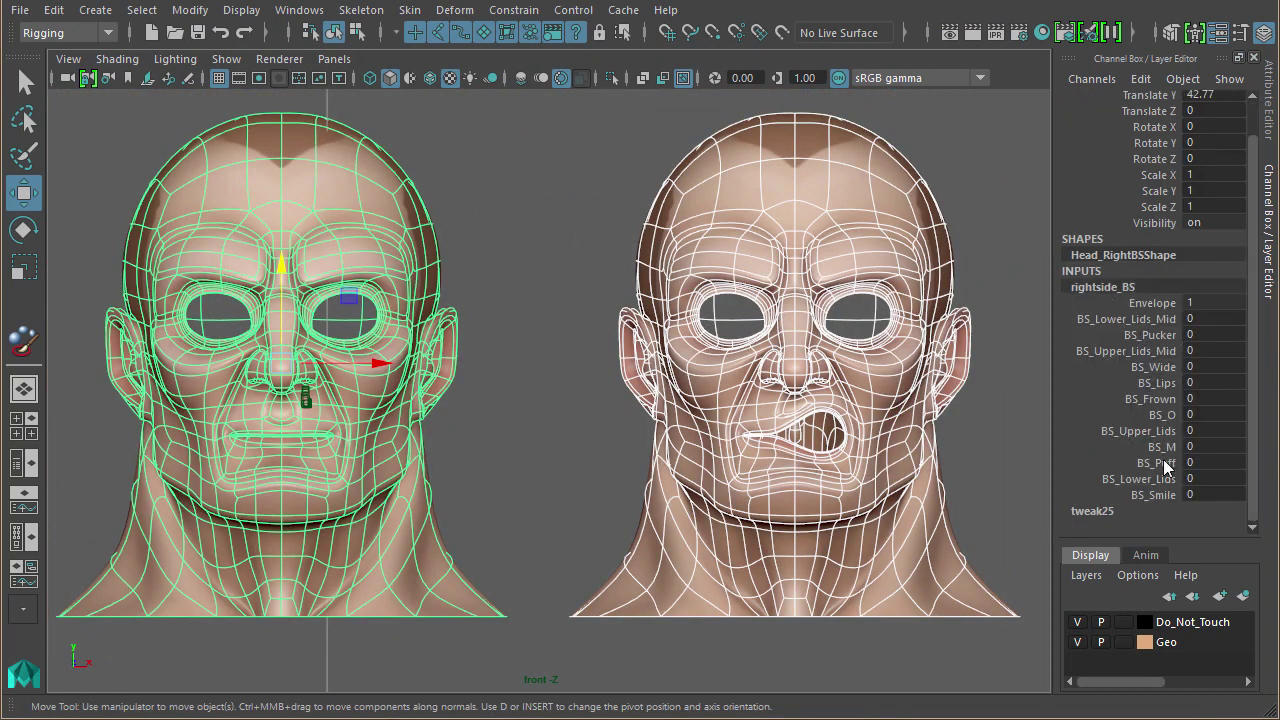
pyautogui.moveTo(1196, 318); pyautogui.dragTo(1206, 490)
pyautogui.write('0')
pyautogui.press('Return')
# - Raise the BS_Lips weight on both heads together and deselect them
pyautogui.click(1166, 414)
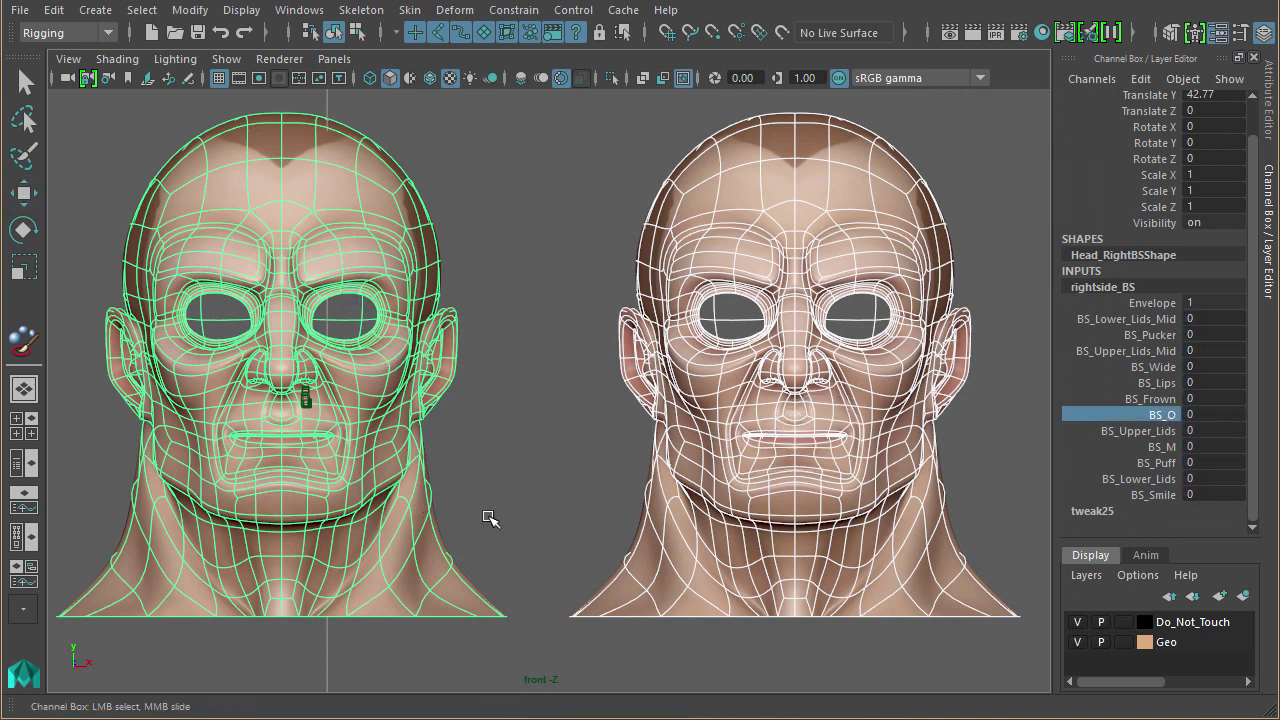
pyautogui.click(1156, 382)
pyautogui.moveTo(503, 480)
pyautogui.mouseDown(button='middle')
pyautogui.moveTo(614, 471)
pyautogui.moveTo(471, 480)
pyautogui.moveTo(523, 486)
pyautogui.mouseUp(button='middle')
pyautogui.press('w')
pyautogui.click(517, 457)
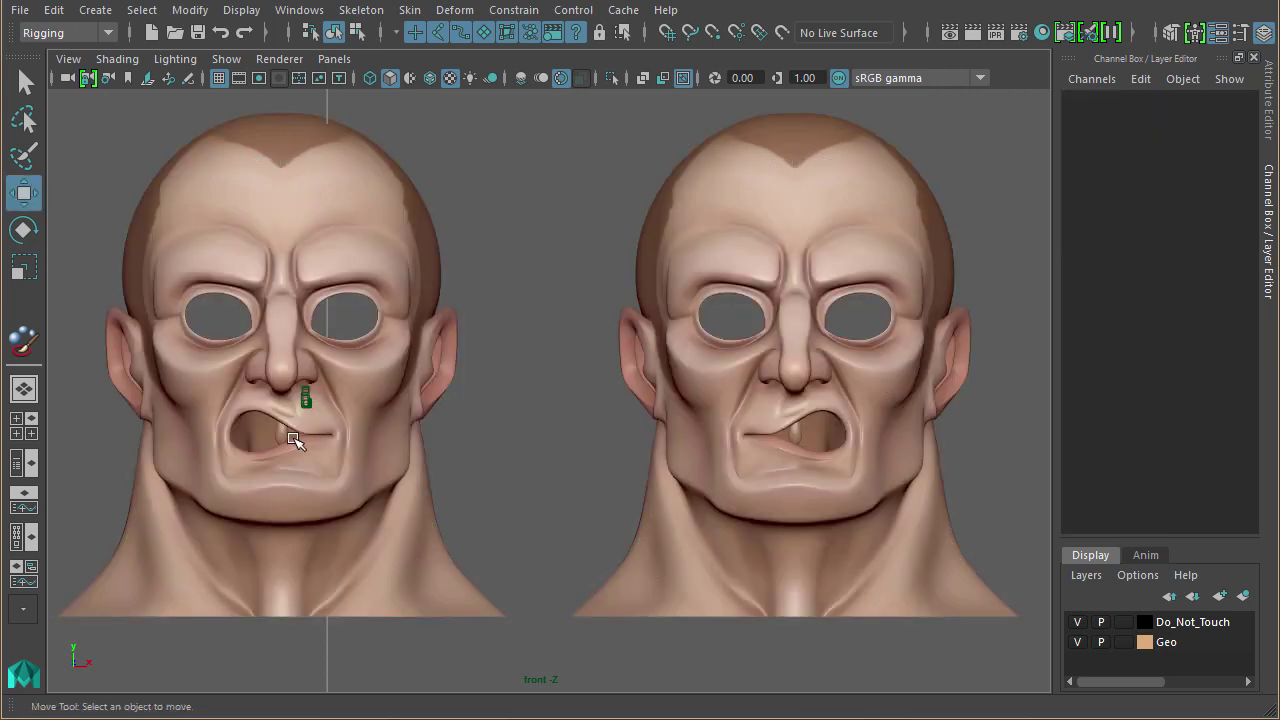
# - Compare the mouth shapes of Head_RightBS and Head_LeftBS and view them alongside the grey target heads
pyautogui.click(250, 385)
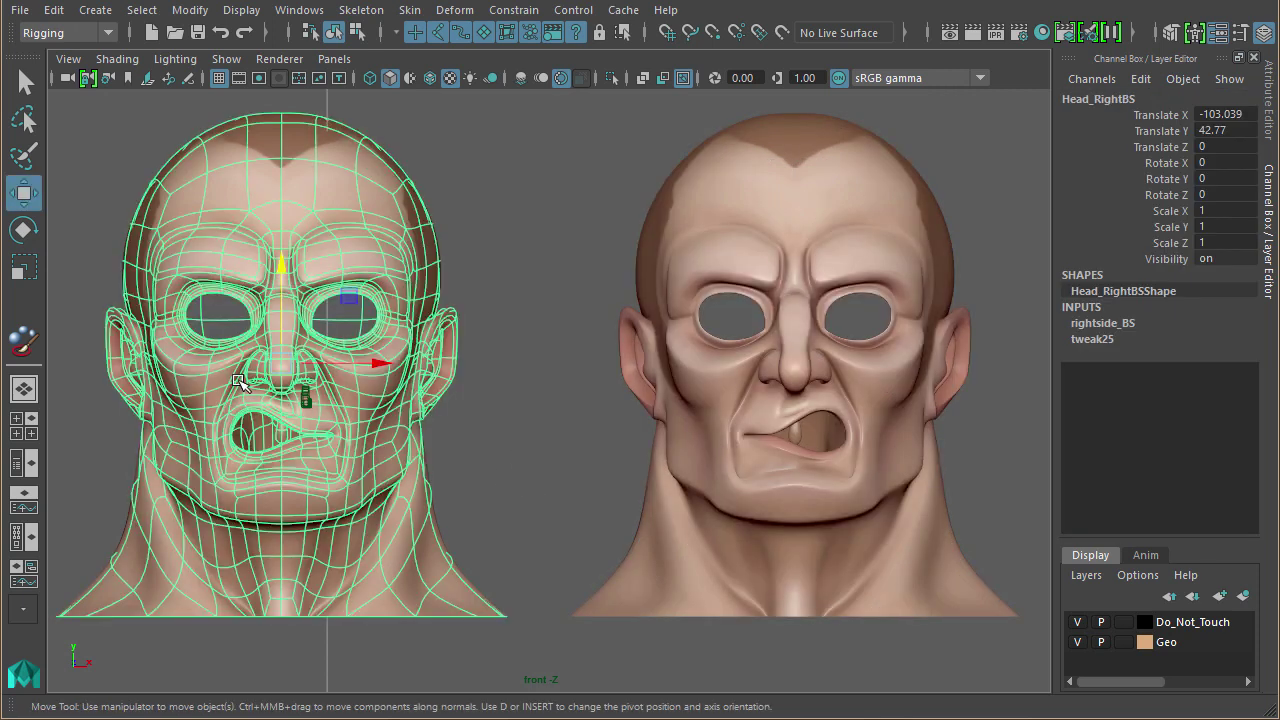
pyautogui.click(856, 413)
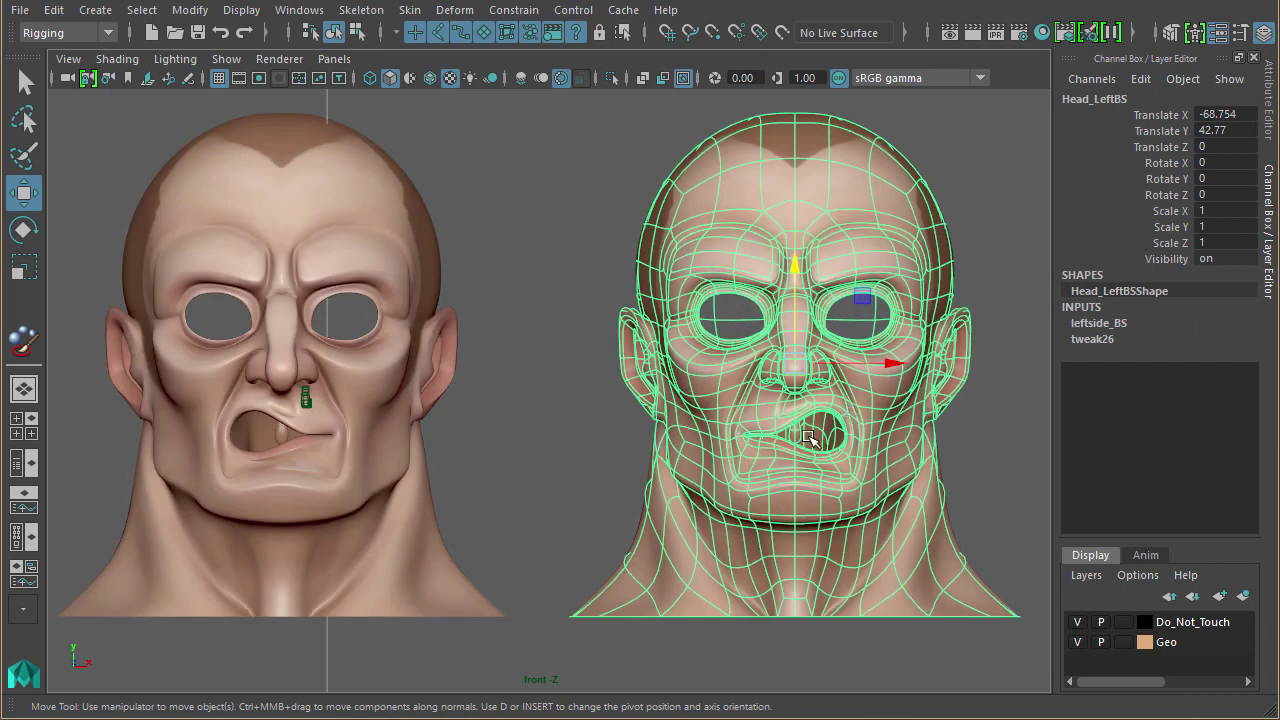
pyautogui.keyDown('alt'); pyautogui.moveTo(882, 440); pyautogui.dragTo(785, 460, button='right'); pyautogui.keyUp('alt')
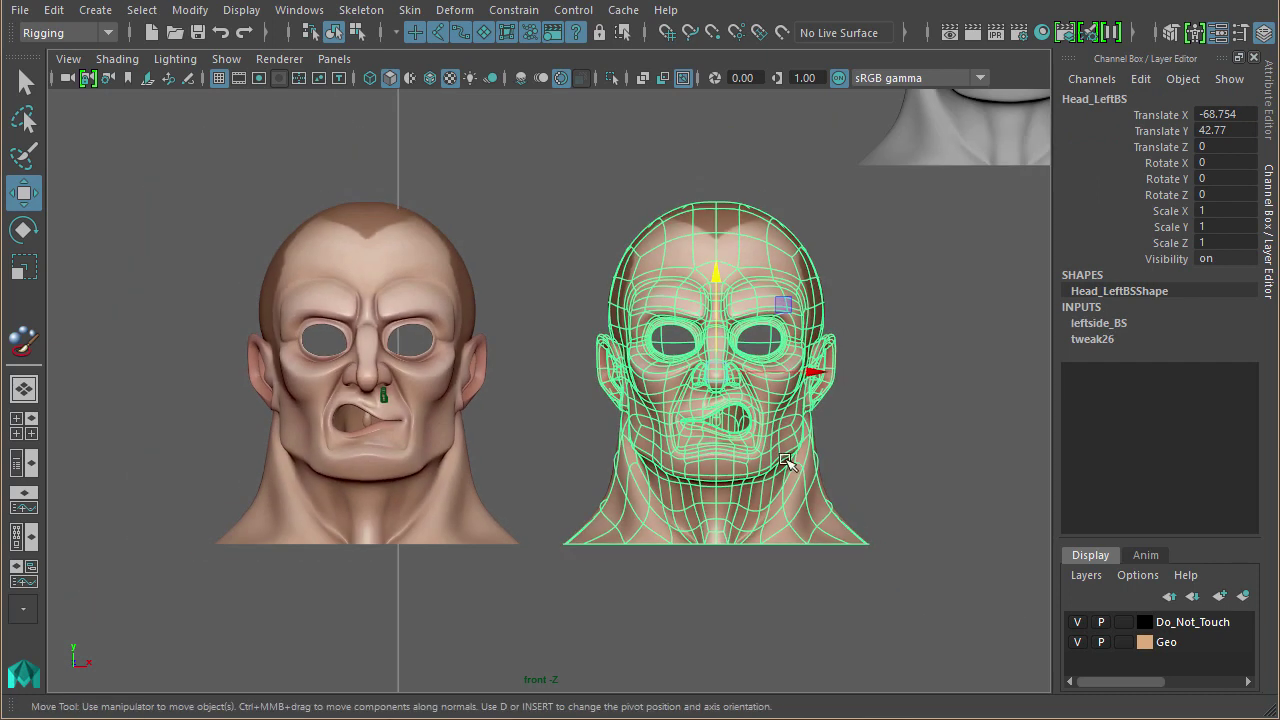
pyautogui.keyDown('alt'); pyautogui.moveTo(785, 460); pyautogui.dragTo(777, 528, button='middle'); pyautogui.keyUp('alt')
pyautogui.keyDown('alt'); pyautogui.moveTo(777, 528); pyautogui.dragTo(623, 491, button='right'); pyautogui.keyUp('alt')
pyautogui.keyDown('alt'); pyautogui.moveTo(623, 491); pyautogui.dragTo(535, 542, button='middle'); pyautogui.keyUp('alt')
pyautogui.keyDown('alt'); pyautogui.moveTo(535, 542); pyautogui.dragTo(430, 530, button='right'); pyautogui.keyUp('alt')
pyautogui.keyDown('alt'); pyautogui.moveTo(735, 500); pyautogui.dragTo(586, 466, button='middle'); pyautogui.keyUp('alt')
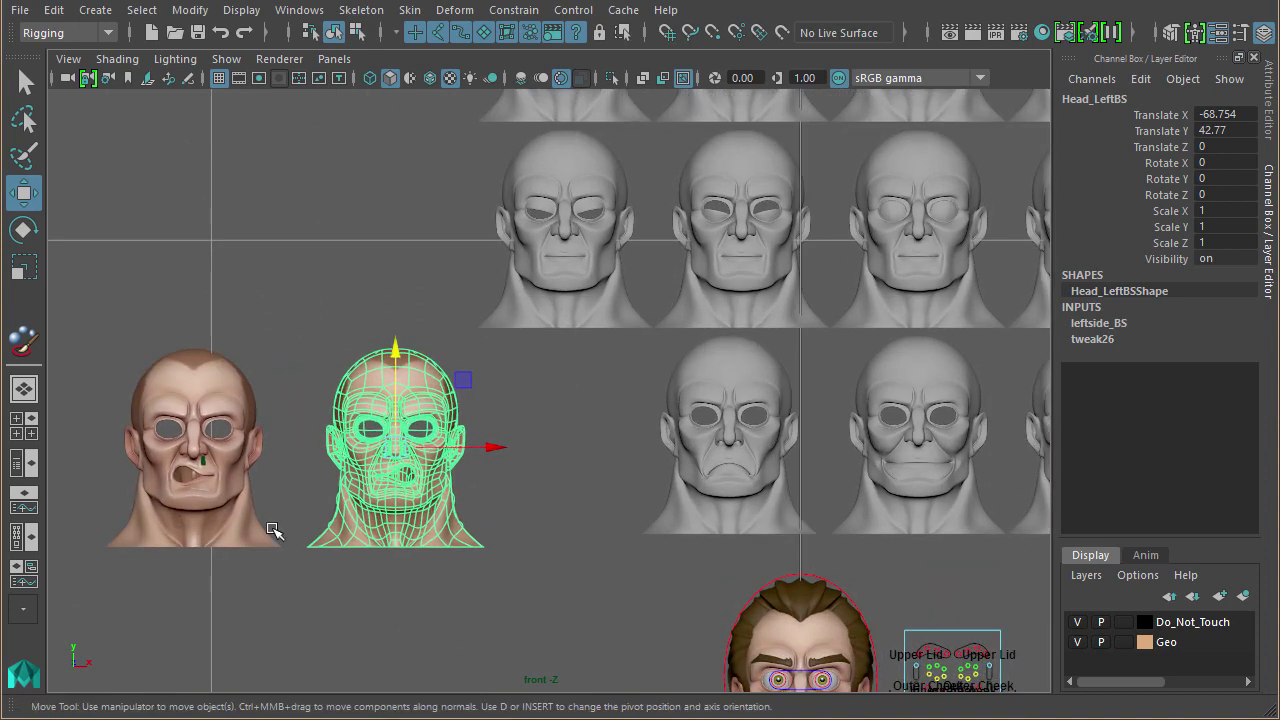
pyautogui.keyDown('alt'); pyautogui.moveTo(634, 380); pyautogui.dragTo(613, 416, button='middle'); pyautogui.keyUp('alt')
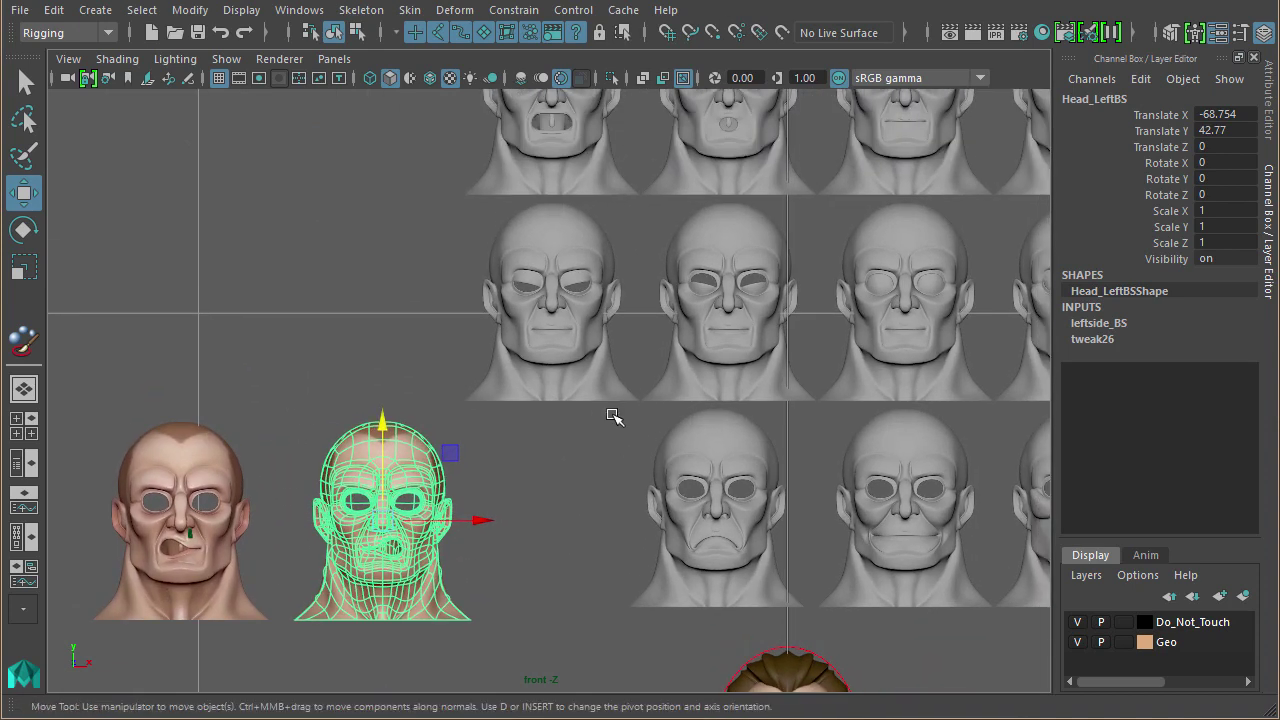
# - Set BS_Lips to 0 and BS_Frown to 1 on both Head_RightBS and Head_LeftBS, and deselect the heads
pyautogui.keyDown('alt'); pyautogui.moveTo(600, 471); pyautogui.dragTo(790, 440, button='right'); pyautogui.keyUp('alt')
pyautogui.keyDown('shift'); pyautogui.click(394, 466); pyautogui.keyUp('shift')
pyautogui.click(1126, 325)
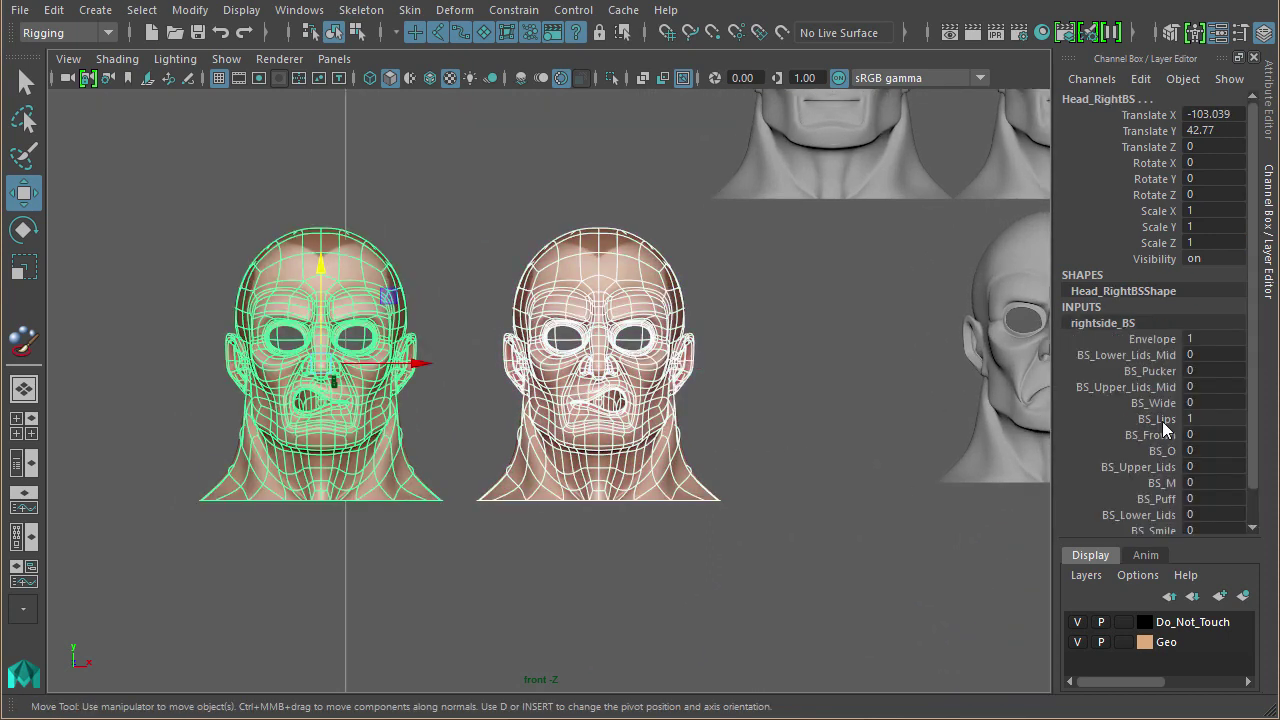
pyautogui.click(1160, 420)
pyautogui.click(1158, 436)
pyautogui.moveTo(814, 480); pyautogui.dragTo(680, 467, button='middle')
pyautogui.press('w')
pyautogui.click(680, 467)
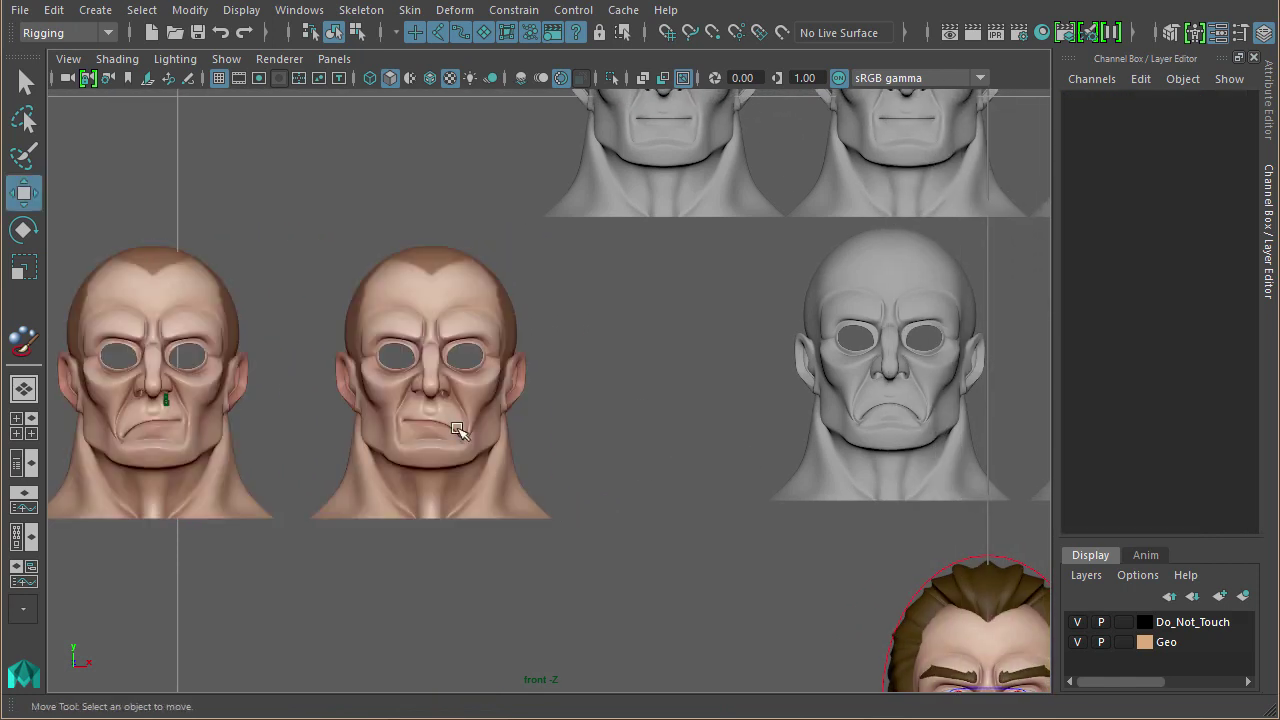
pyautogui.click(457, 430)
# - Try pulling the mouth vertices of the BS_Frown target outward on the half that drives Head_RightBS, and undo the move
pyautogui.click(903, 385)
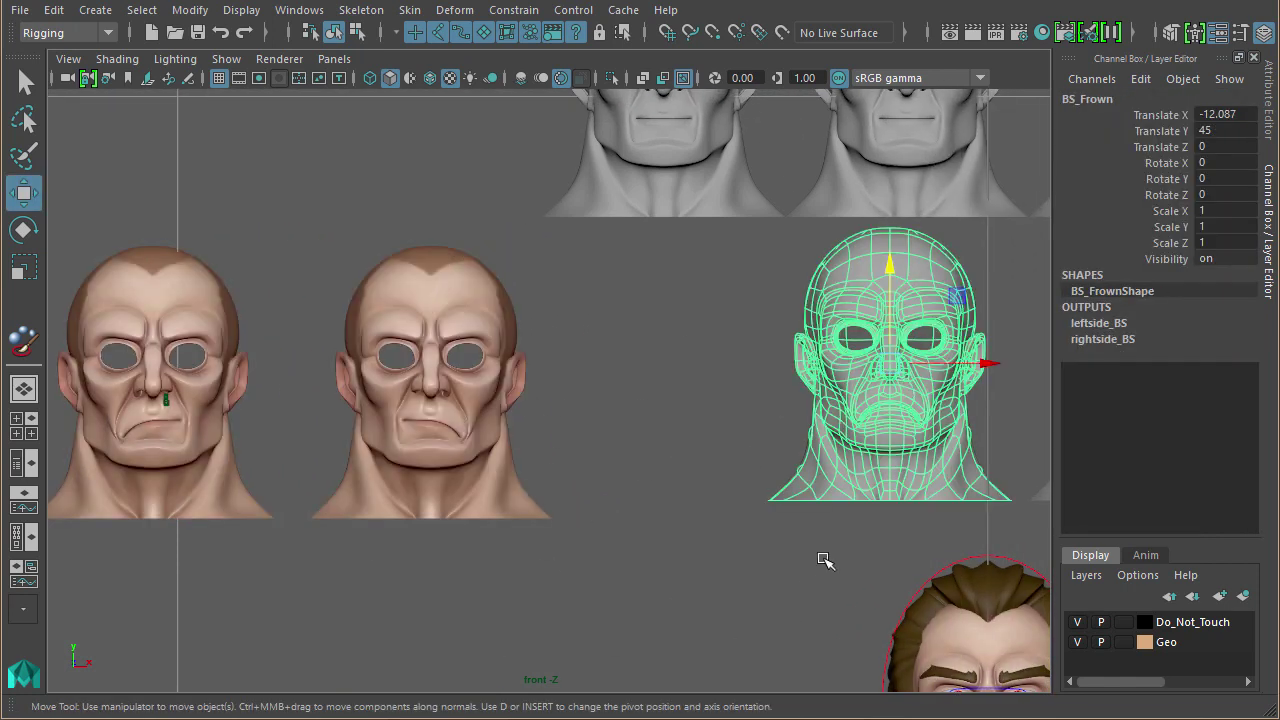
pyautogui.moveTo(862, 408); pyautogui.dragTo(770, 404, button='right')
pyautogui.moveTo(843, 390); pyautogui.dragTo(841, 426)
pyautogui.moveTo(843, 428); pyautogui.dragTo(818, 428, button='middle')
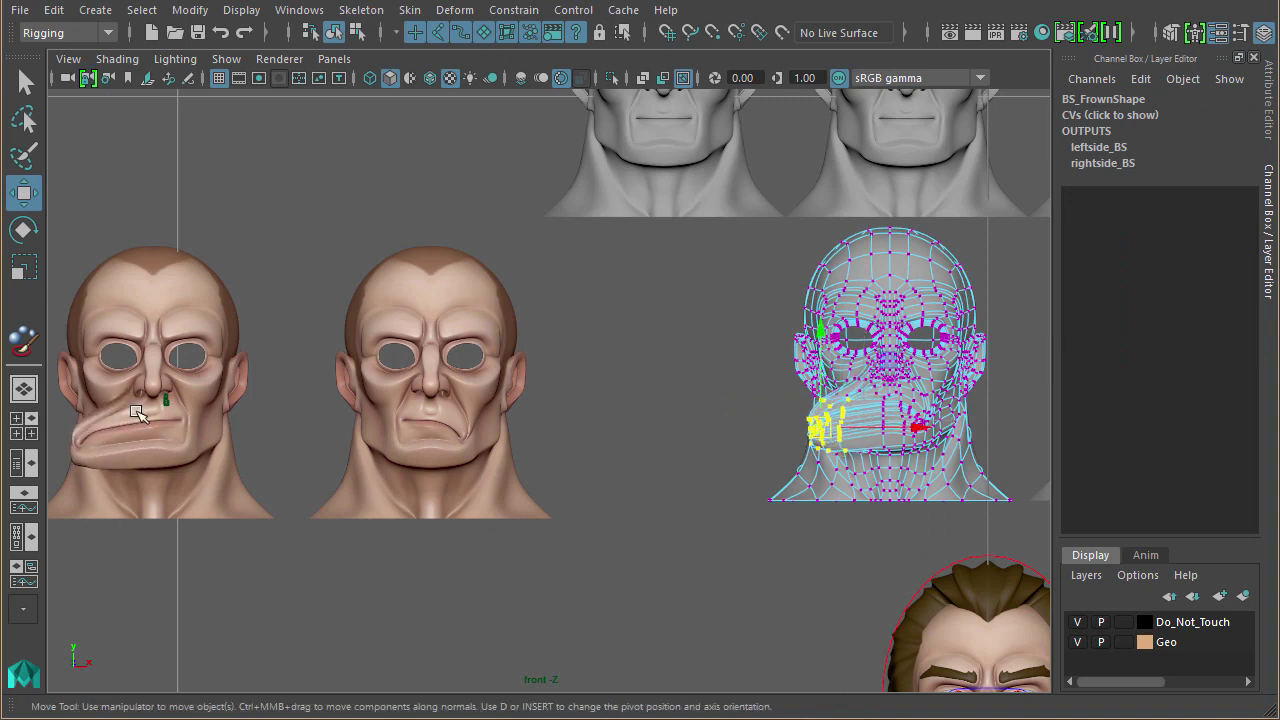
pyautogui.hotkey('ctrl', 'z')
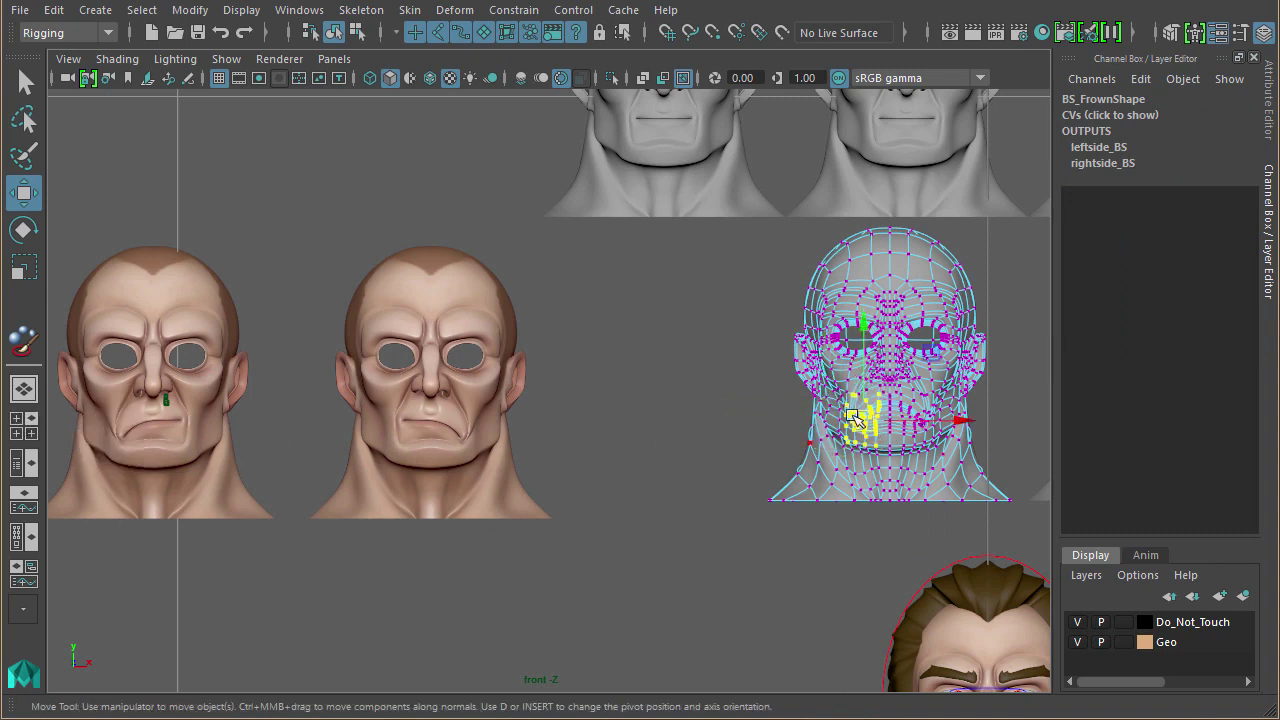
# - Try moving the opposite-half mouth vertices of BS_Frown outward and down, undo it, and return to object mode with nothing selected
pyautogui.moveTo(893, 383); pyautogui.dragTo(958, 473)
pyautogui.moveTo(919, 428); pyautogui.dragTo(944, 447)
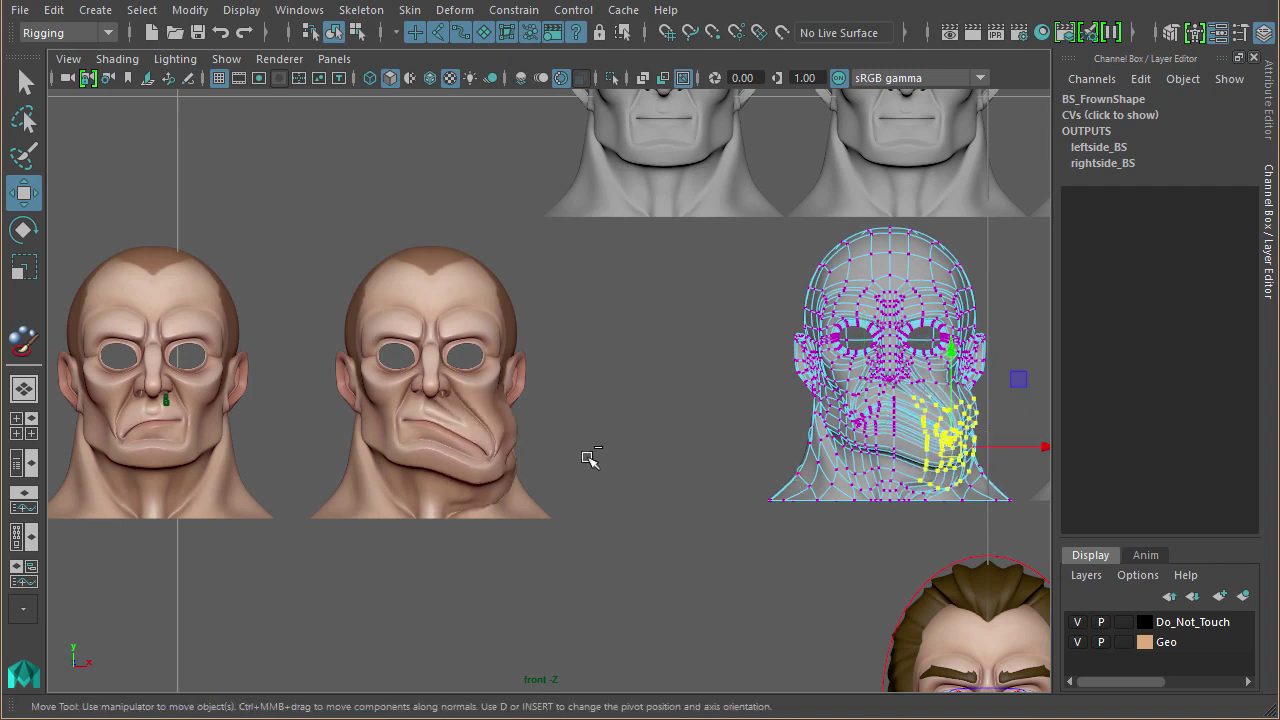
pyautogui.hotkey('ctrl', 'z')
pyautogui.rightClick(858, 418)
pyautogui.moveTo(858, 414); pyautogui.dragTo(955, 384, button='right')
pyautogui.click(634, 443)
# - Select Head_LeftBS and Head_RightBS together and slide their BS_Frown weight down to 0 and back up to 1
pyautogui.keyDown('alt'); pyautogui.moveTo(357, 486); pyautogui.dragTo(566, 505, button='middle'); pyautogui.keyUp('alt')
pyautogui.keyDown('alt'); pyautogui.moveTo(566, 505); pyautogui.dragTo(828, 515, button='right'); pyautogui.keyUp('alt')
pyautogui.click(828, 516)
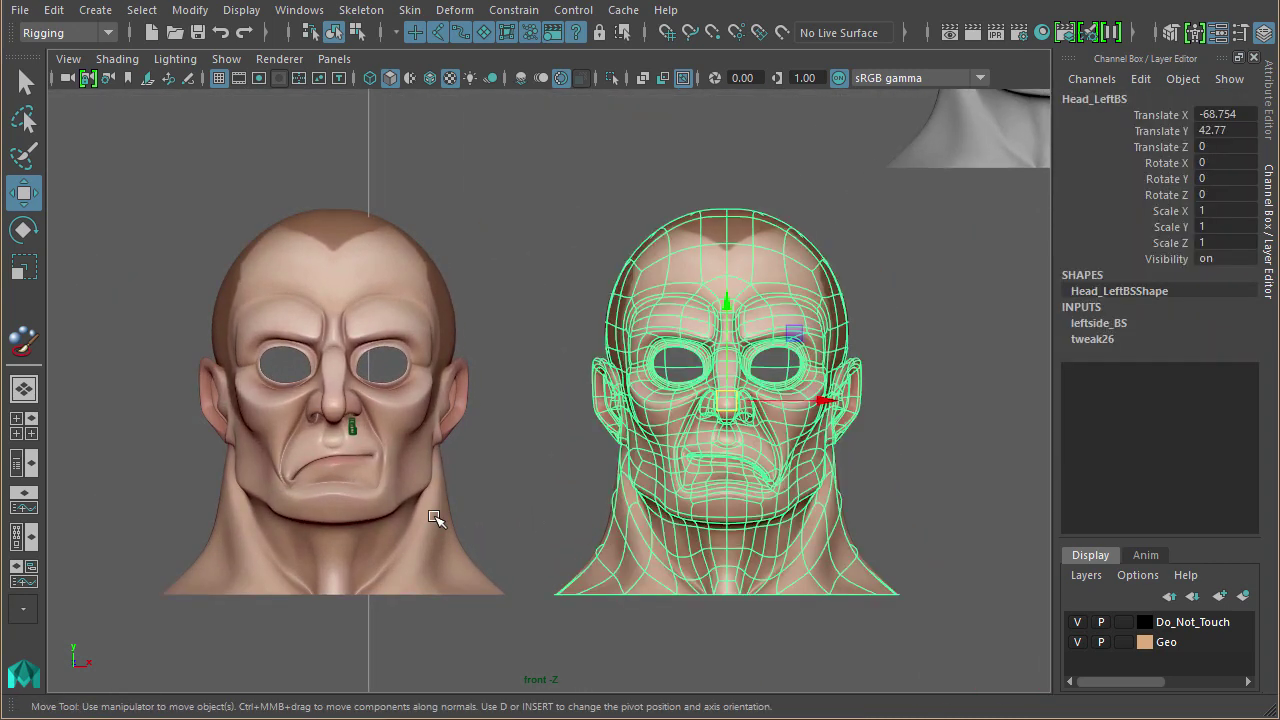
pyautogui.click(440, 520)
pyautogui.click(1125, 323)
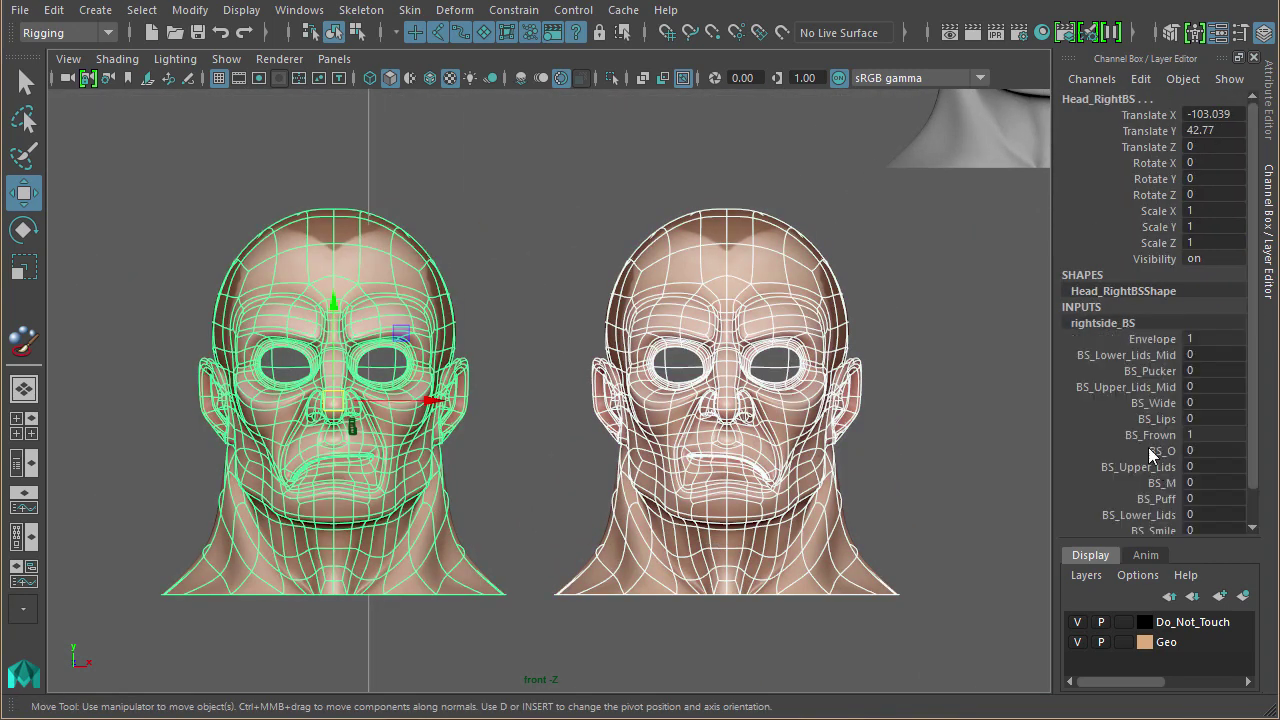
pyautogui.click(1150, 434)
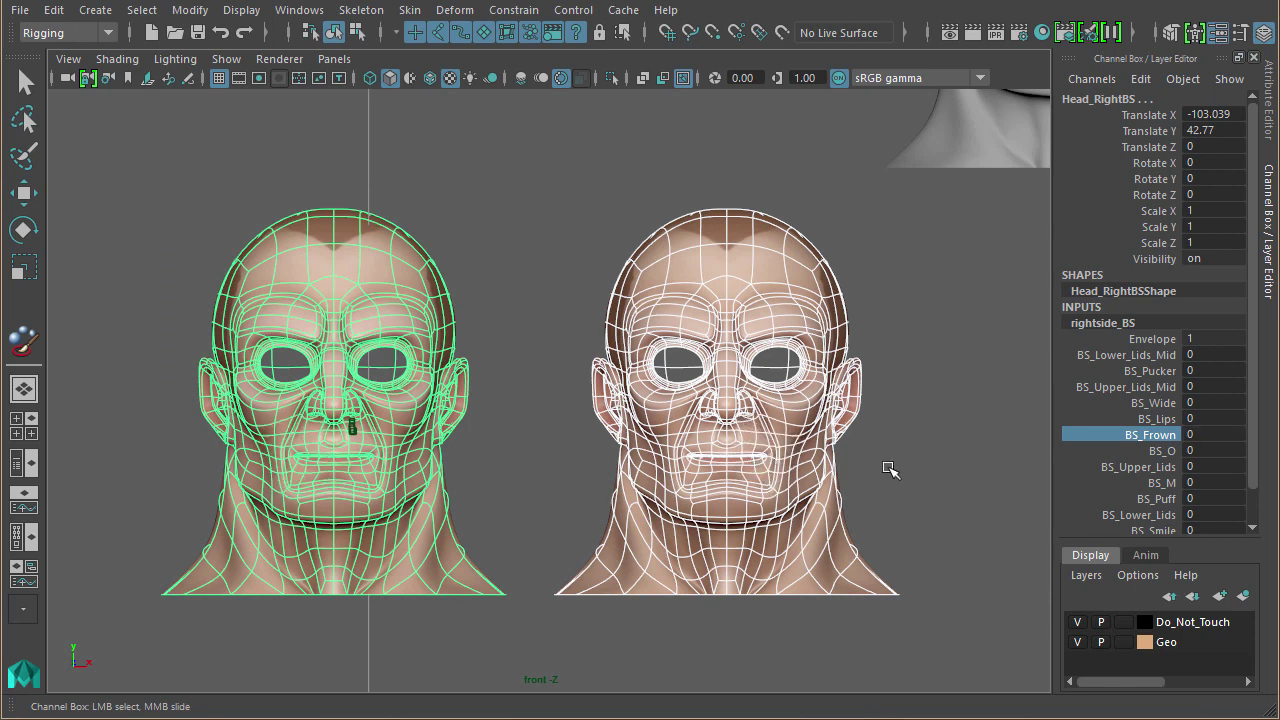
pyautogui.moveTo(708, 467); pyautogui.dragTo(889, 471, button='middle')
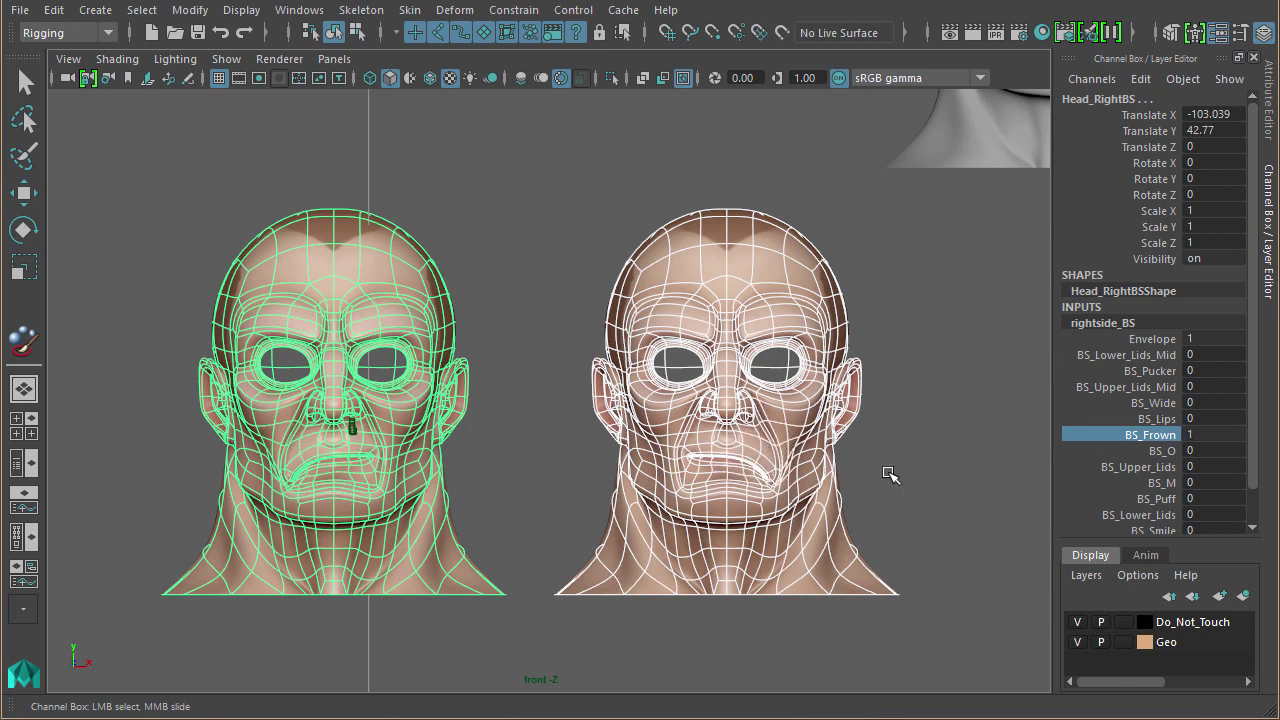
# - Duplicate both frowning heads and move the copies straight up to a Translate Y of about 82.2
pyautogui.scroll(-4, 618, 425)
pyautogui.hotkey('ctrl', 'd')
pyautogui.press('w')
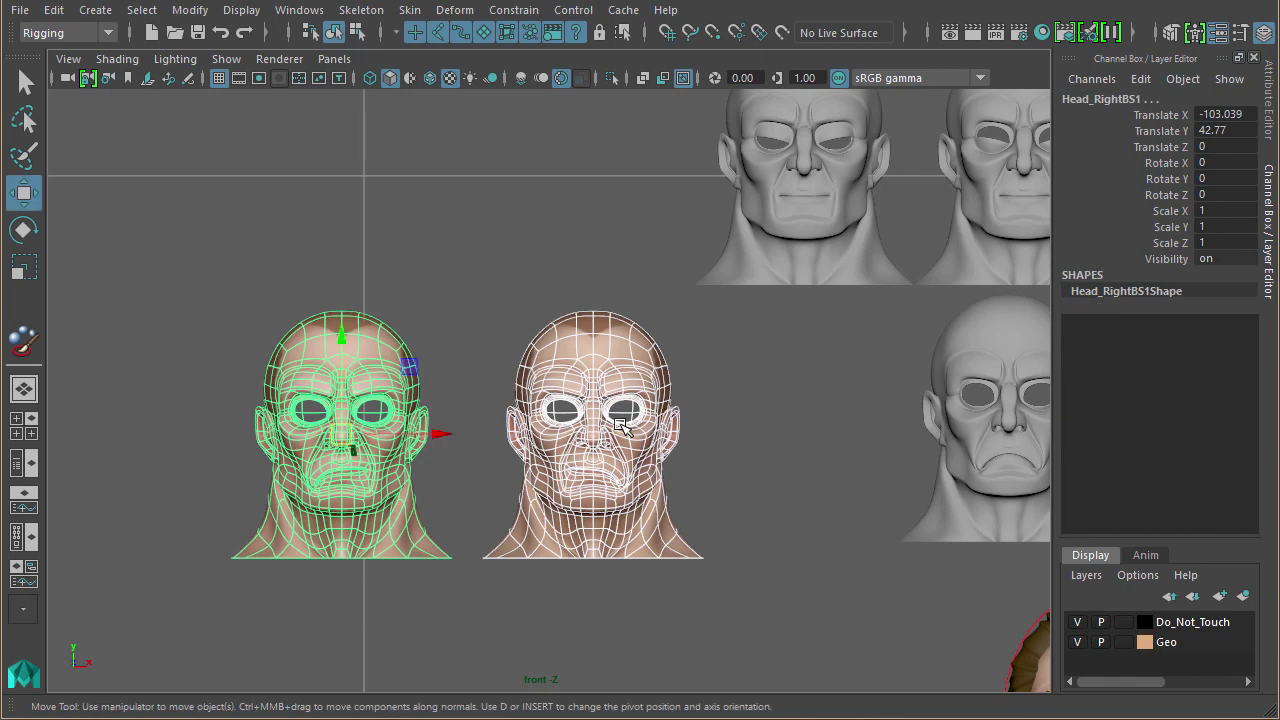
pyautogui.moveTo(341, 332); pyautogui.dragTo(328, 48)
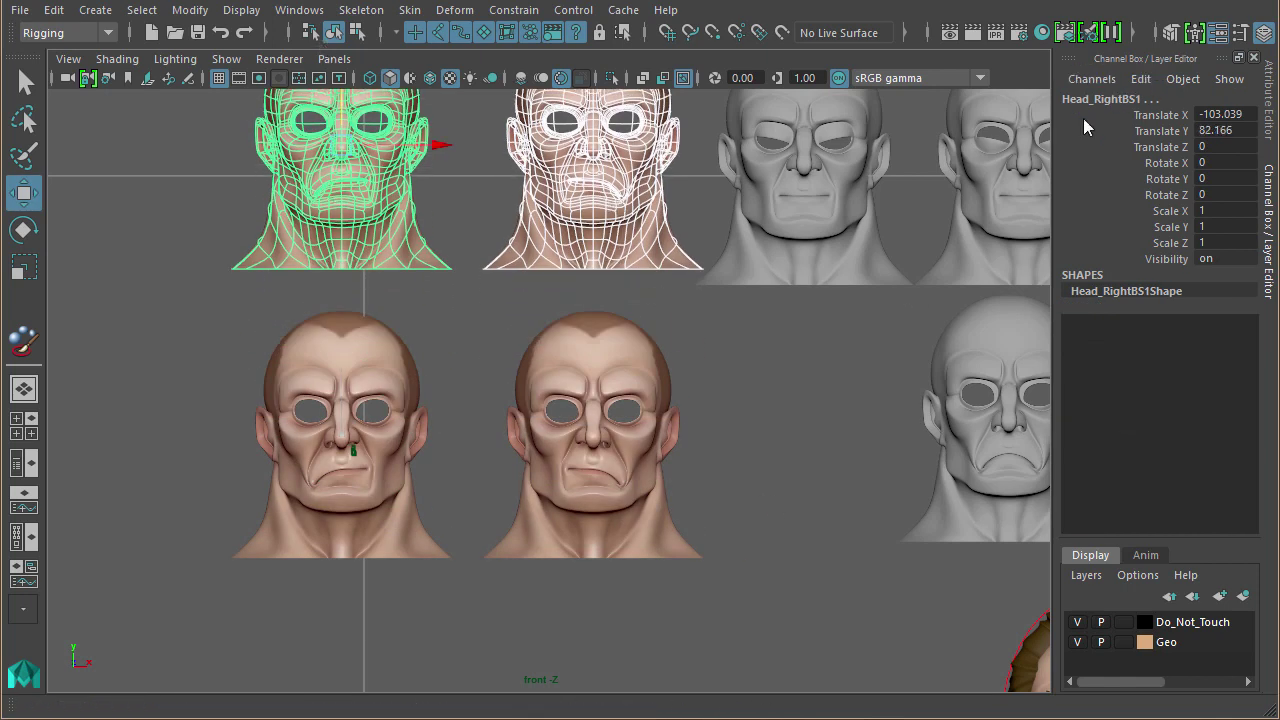
# - Select the two original blend shape heads and set BS_Frown to 0 and BS_Lips to 1
pyautogui.moveTo(450, 518); pyautogui.dragTo(629, 566)
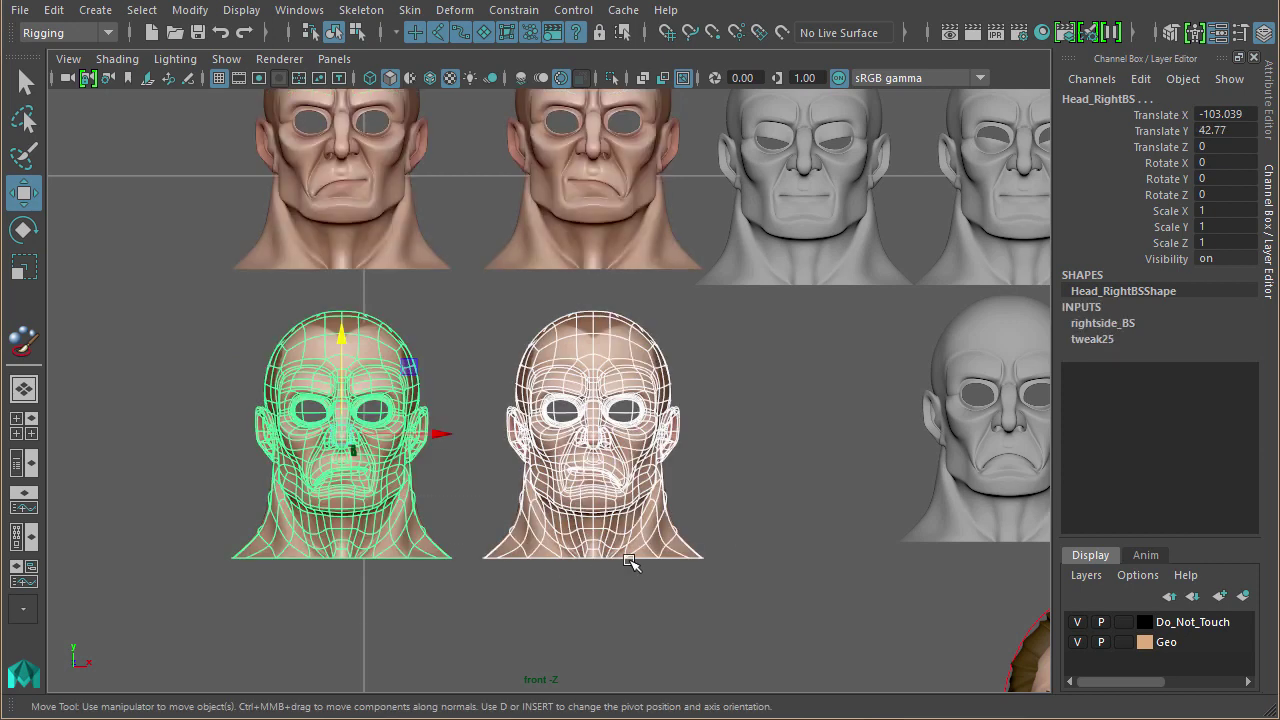
pyautogui.click(1108, 323)
pyautogui.click(1146, 437)
pyautogui.moveTo(730, 540); pyautogui.dragTo(539, 539, button='middle')
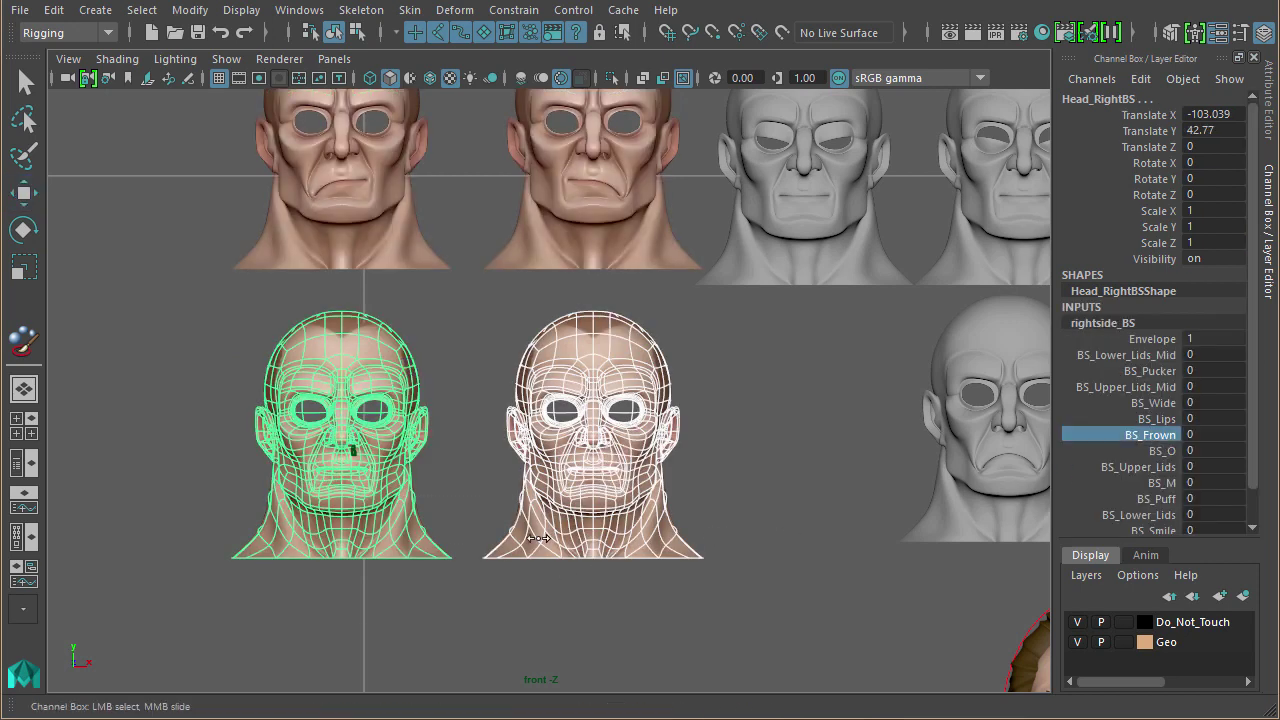
pyautogui.click(1157, 419)
pyautogui.moveTo(762, 498); pyautogui.dragTo(834, 498, button='middle')
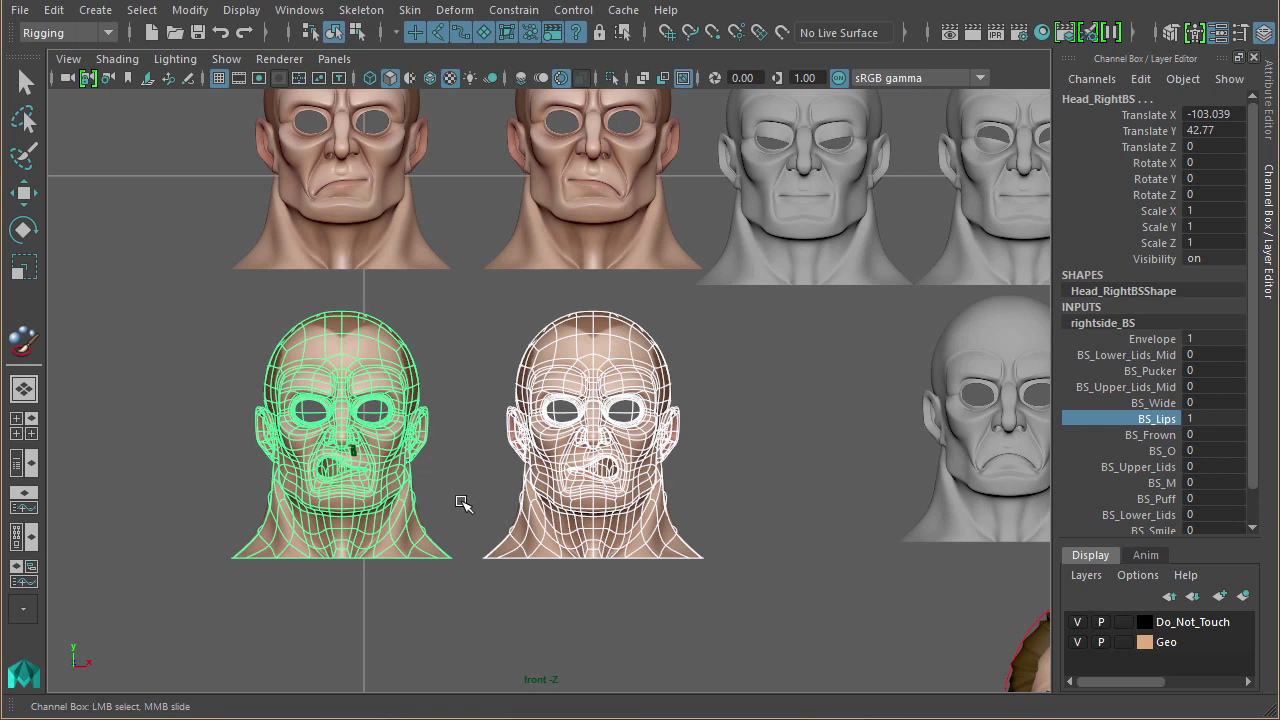
# - Duplicate both heads with the lips shape and move the copies up to a Translate Y of about 75.2
pyautogui.keyDown('alt'); pyautogui.moveTo(552, 504); pyautogui.dragTo(565, 512, button='middle'); pyautogui.keyUp('alt')
pyautogui.hotkey('ctrl', 'd')
pyautogui.press('w')
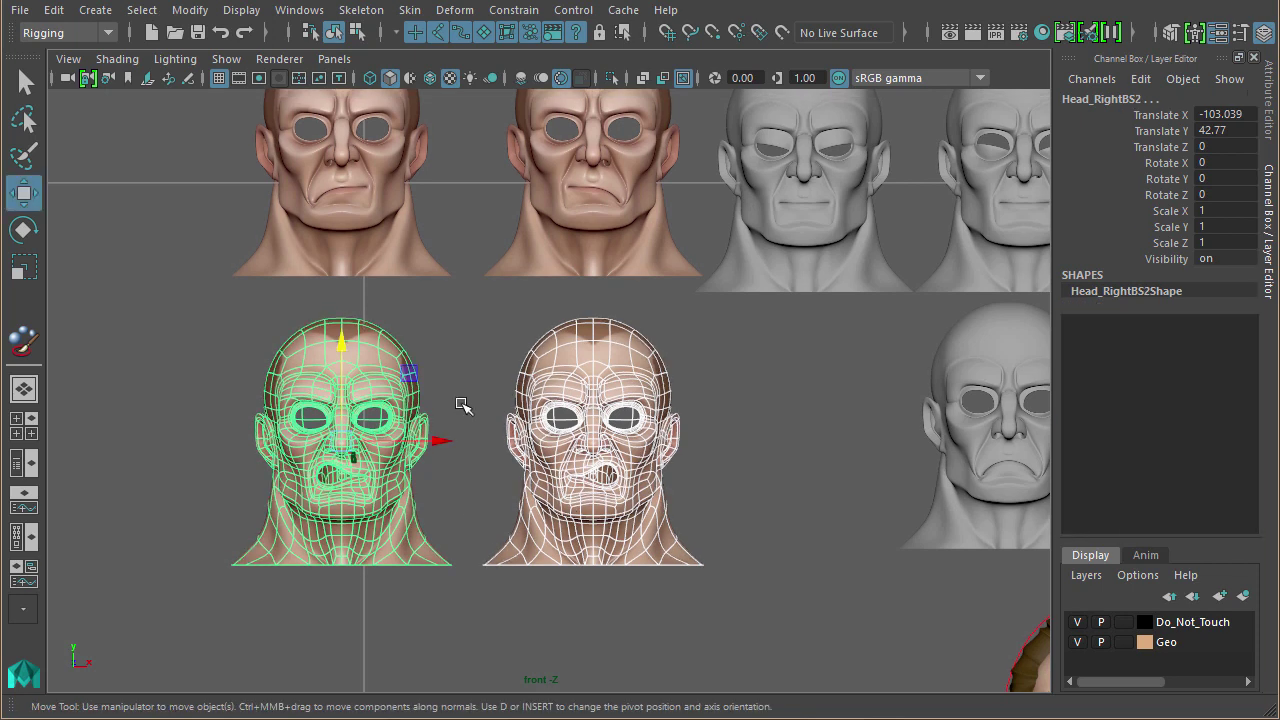
pyautogui.moveTo(352, 345); pyautogui.dragTo(345, 110)
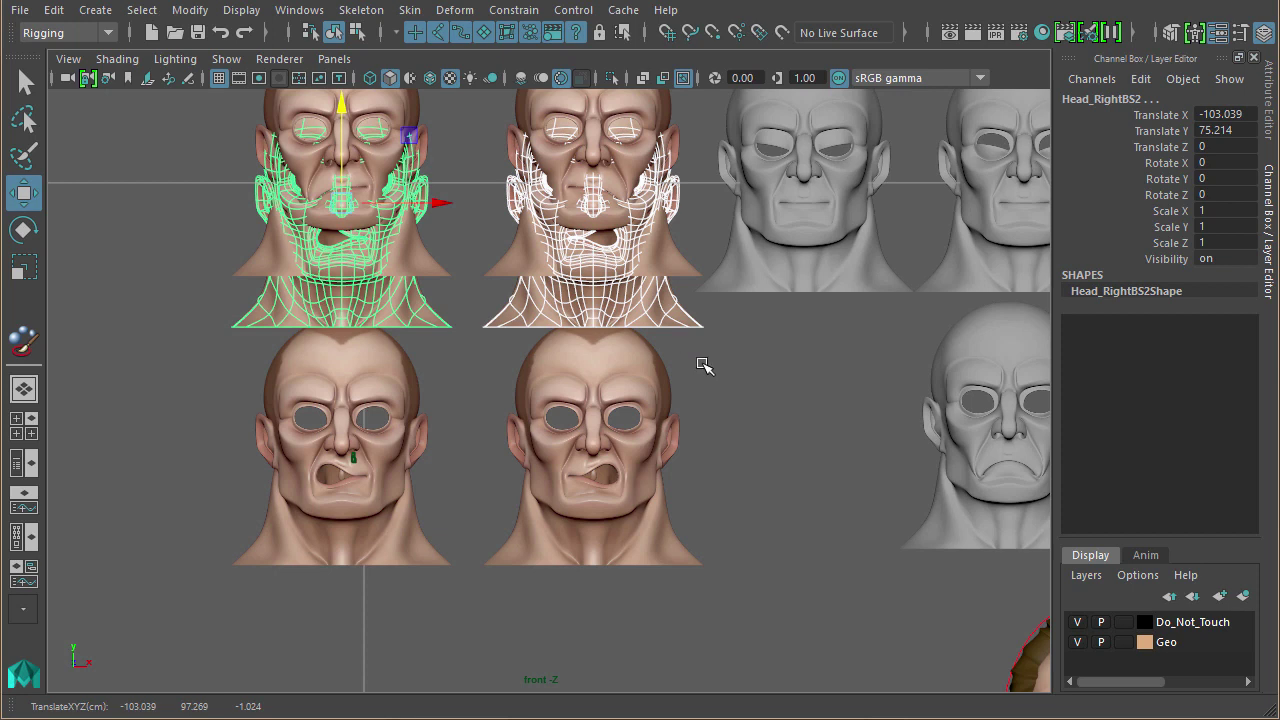
# - Undo the lips duplicates and their weight changes, and delete the two frown copies above the original heads
pyautogui.keyDown('alt'); pyautogui.moveTo(703, 363); pyautogui.dragTo(683, 434, button='middle'); pyautogui.keyUp('alt')
pyautogui.hotkey('ctrl', 'z')
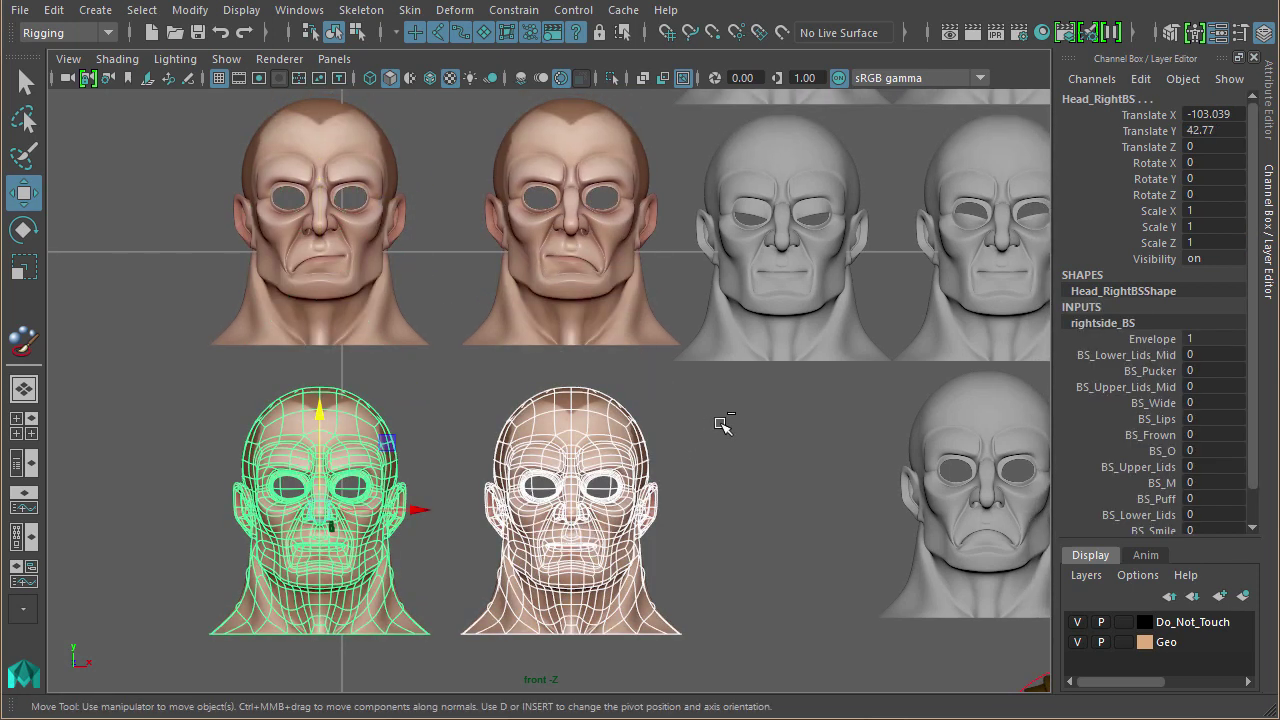
pyautogui.hotkey('ctrl', 'z')
pyautogui.hotkey('ctrl', 'z')
pyautogui.moveTo(279, 244); pyautogui.dragTo(531, 258)
pyautogui.press('Delete')
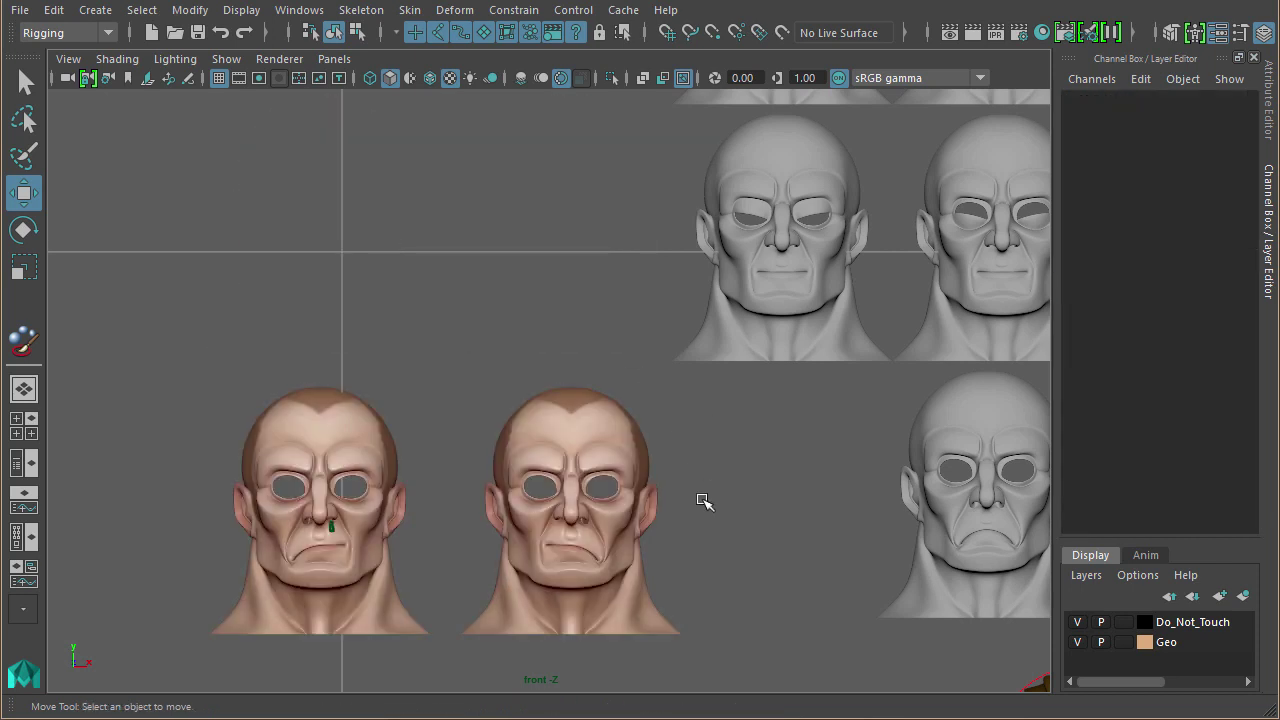
# - Check the lid and mouth shapes on both heads, from BS_Lower_Lids_Mid to BS_Wide, leaving each weight at 0
pyautogui.keyDown('alt'); pyautogui.moveTo(434, 508); pyautogui.dragTo(528, 387, button='middle'); pyautogui.keyUp('alt')
pyautogui.keyDown('alt'); pyautogui.moveTo(528, 387); pyautogui.dragTo(831, 381, button='right'); pyautogui.keyUp('alt')
pyautogui.keyDown('alt'); pyautogui.moveTo(831, 381); pyautogui.dragTo(825, 354, button='middle'); pyautogui.keyUp('alt')
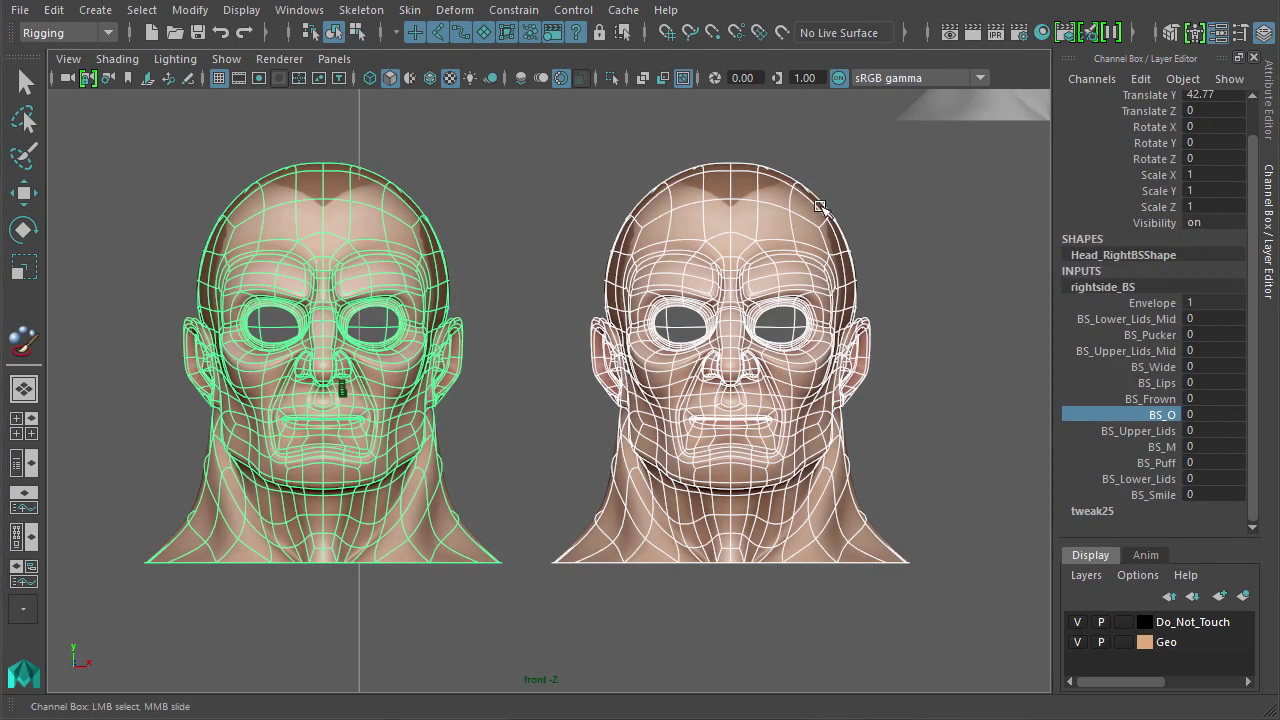
pyautogui.keyDown('alt'); pyautogui.moveTo(820, 315); pyautogui.dragTo(829, 315, button='middle'); pyautogui.keyUp('alt')
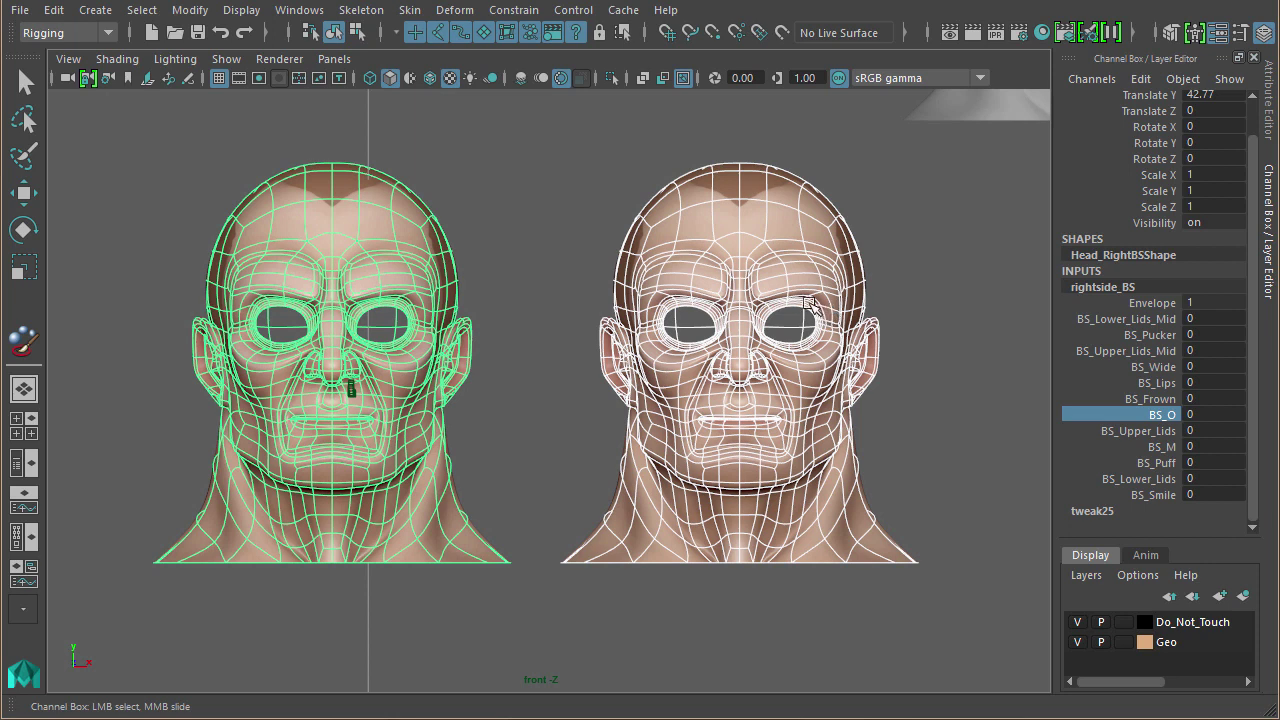
pyautogui.click(1140, 319)
pyautogui.moveTo(941, 410); pyautogui.dragTo(803, 394, button='middle')
pyautogui.click(1150, 335)
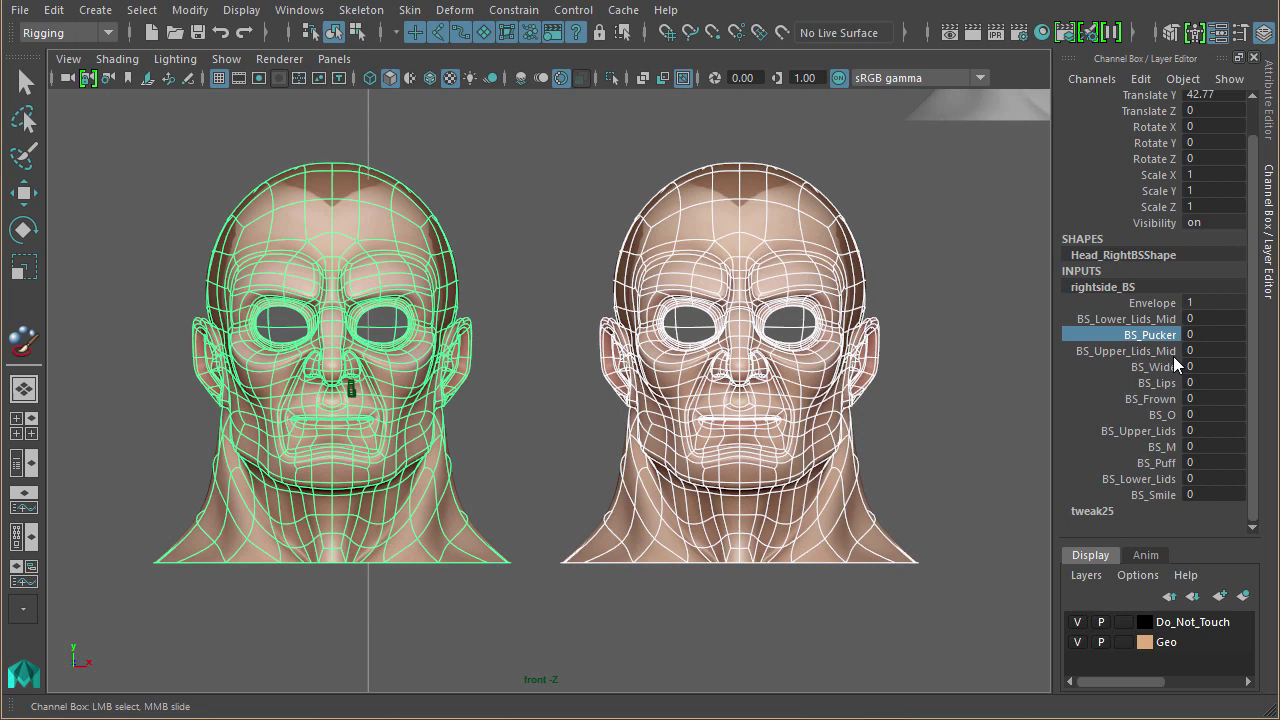
pyautogui.click(1150, 351)
pyautogui.moveTo(909, 405); pyautogui.dragTo(805, 421, button='middle')
pyautogui.click(1153, 367)
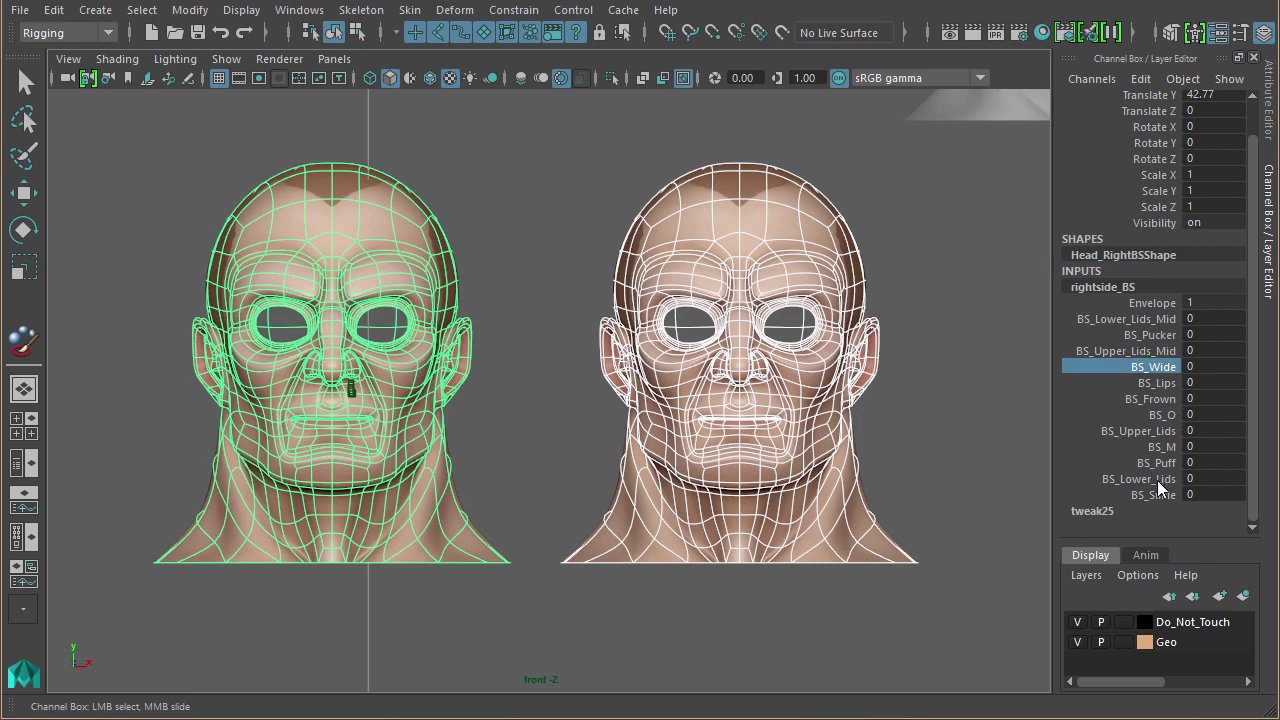
# - Raise BS_Lips on both heads together, deselect them and switch to the Select tool
pyautogui.click(1145, 384)
pyautogui.moveTo(880, 457); pyautogui.dragTo(928, 449, button='middle')
pyautogui.keyDown('alt'); pyautogui.moveTo(728, 550); pyautogui.dragTo(891, 541, button='right'); pyautogui.keyUp('alt')
pyautogui.click(971, 431)
pyautogui.press('q')
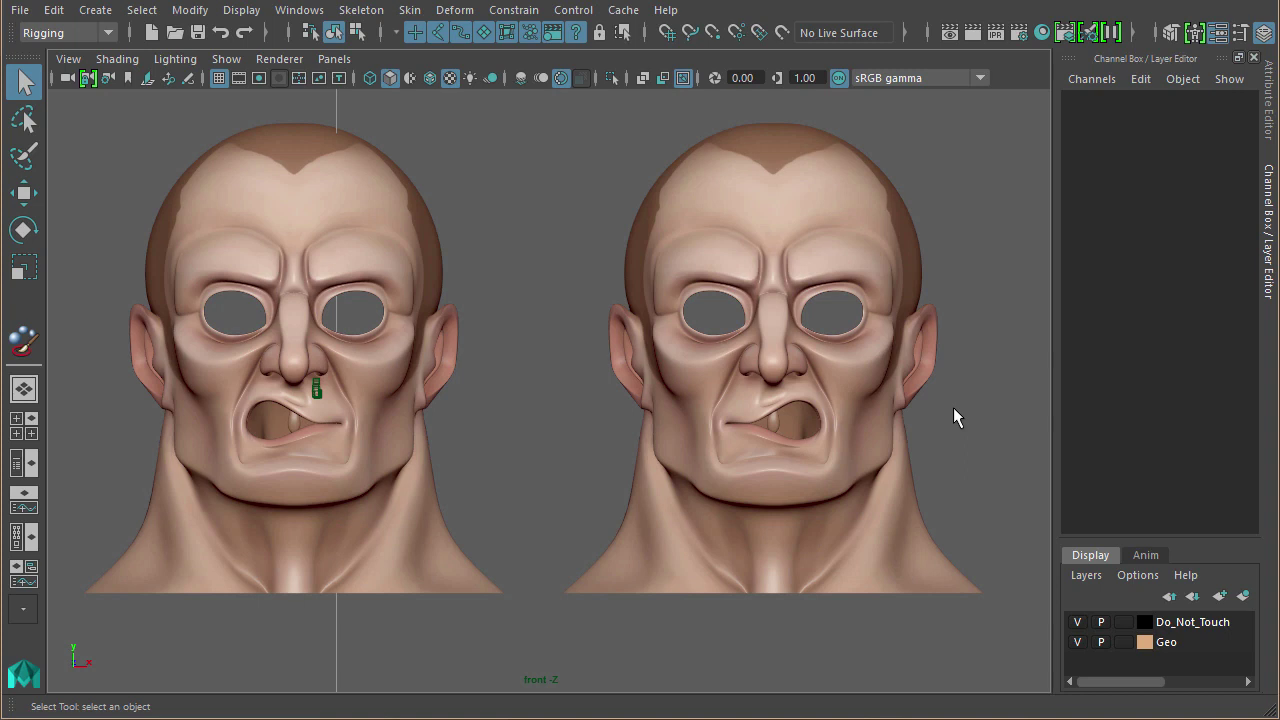
# - View the two blend shape heads alongside the grey target heads and the rigged character face with its controls
pyautogui.keyDown('alt'); pyautogui.moveTo(910, 444); pyautogui.dragTo(500, 457, button='right'); pyautogui.keyUp('alt')
pyautogui.keyDown('alt'); pyautogui.moveTo(744, 454); pyautogui.dragTo(649, 562, button='middle'); pyautogui.keyUp('alt')
pyautogui.keyDown('alt'); pyautogui.moveTo(649, 562); pyautogui.dragTo(335, 555, button='right'); pyautogui.keyUp('alt')
pyautogui.keyDown('alt'); pyautogui.moveTo(809, 540); pyautogui.dragTo(733, 360, button='middle'); pyautogui.keyUp('alt')
pyautogui.keyDown('alt'); pyautogui.moveTo(540, 375); pyautogui.dragTo(330, 375, button='right'); pyautogui.keyUp('alt')
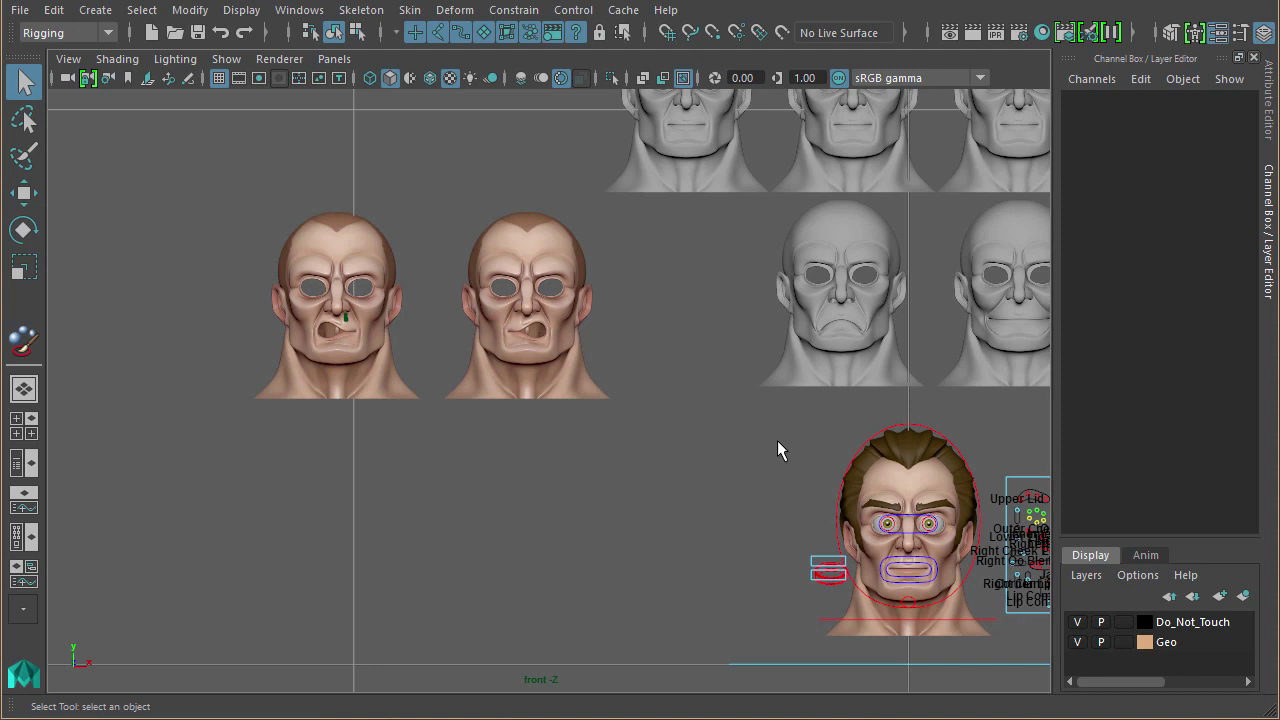
pyautogui.keyDown('alt'); pyautogui.moveTo(816, 428); pyautogui.dragTo(708, 434, button='middle'); pyautogui.keyUp('alt')
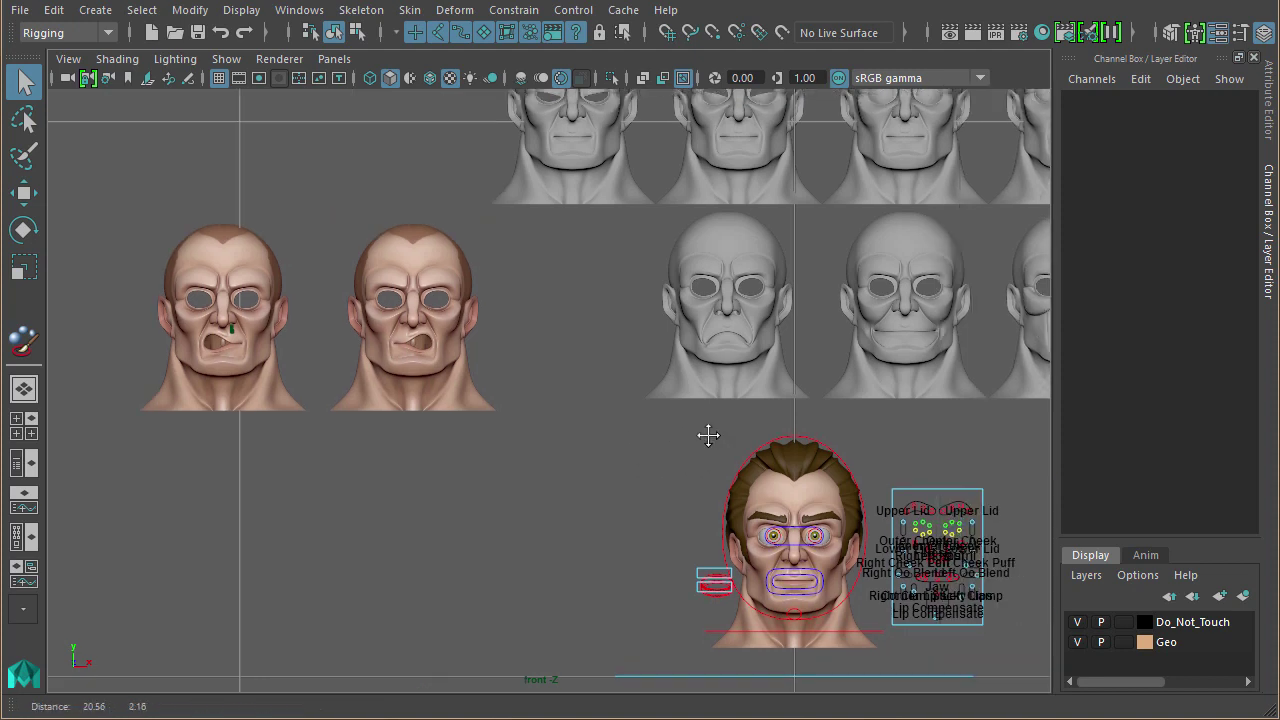
pyautogui.keyDown('alt'); pyautogui.moveTo(670, 434); pyautogui.dragTo(608, 426, button='right'); pyautogui.keyUp('alt')
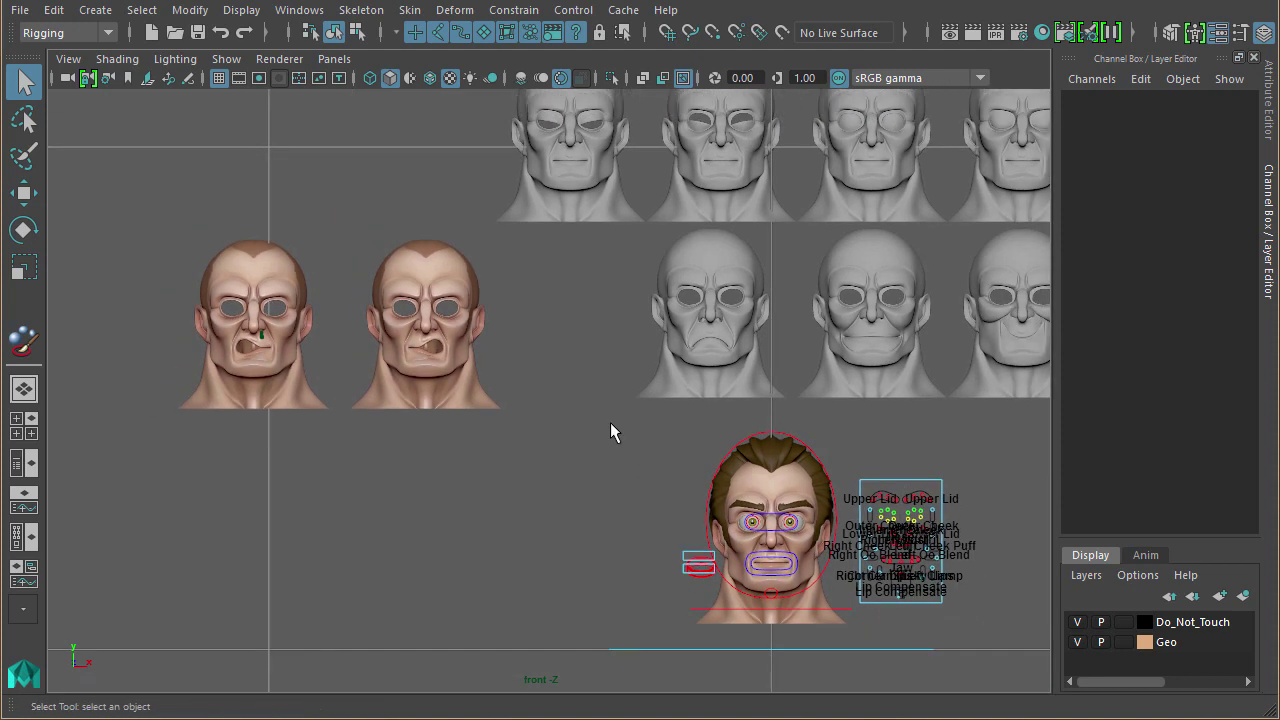